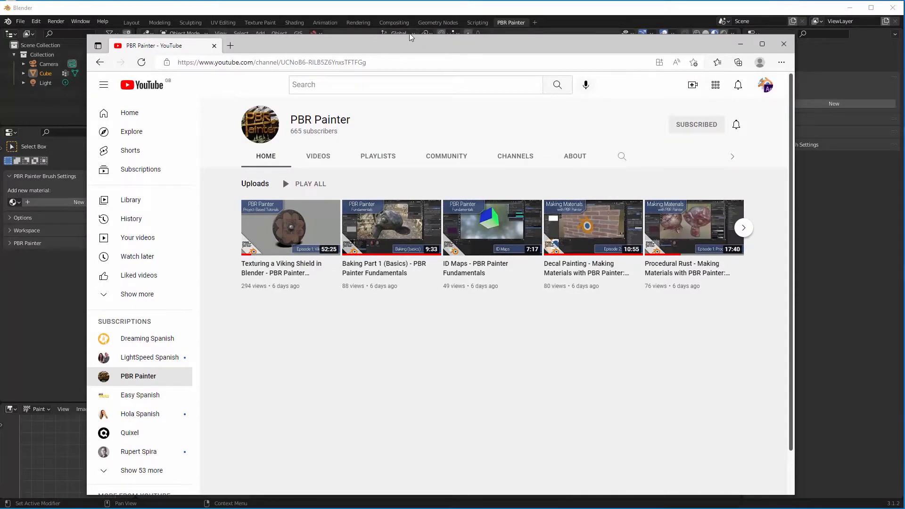
Browse the uploaded videos on the PBR Painter YouTube channel.
drag(410, 37, 440, 37)
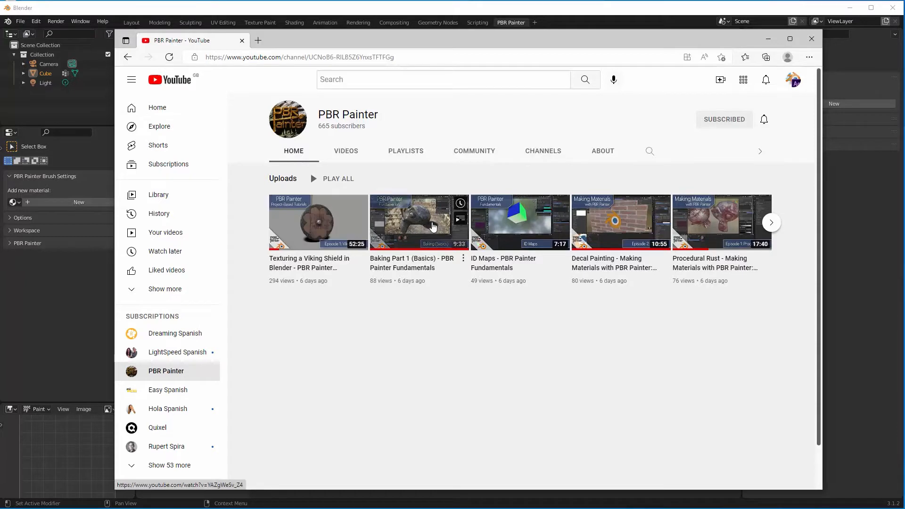
click(771, 224)
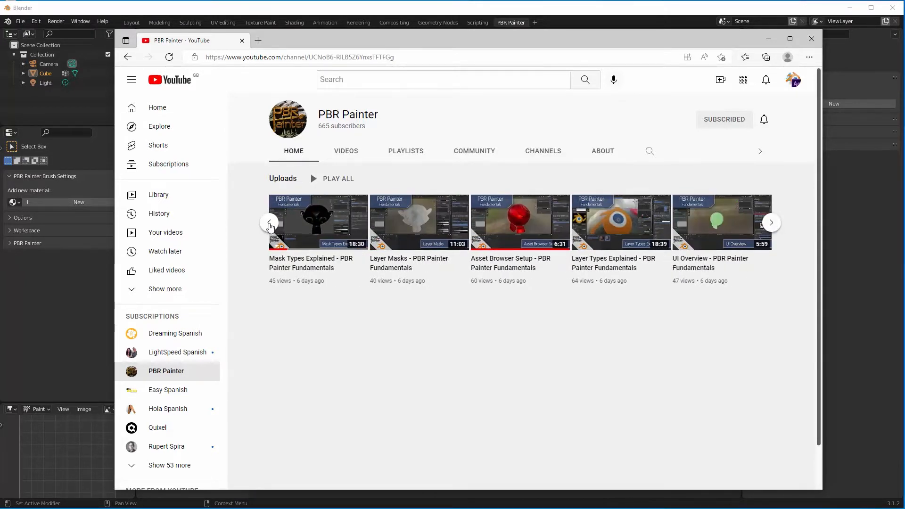
click(270, 225)
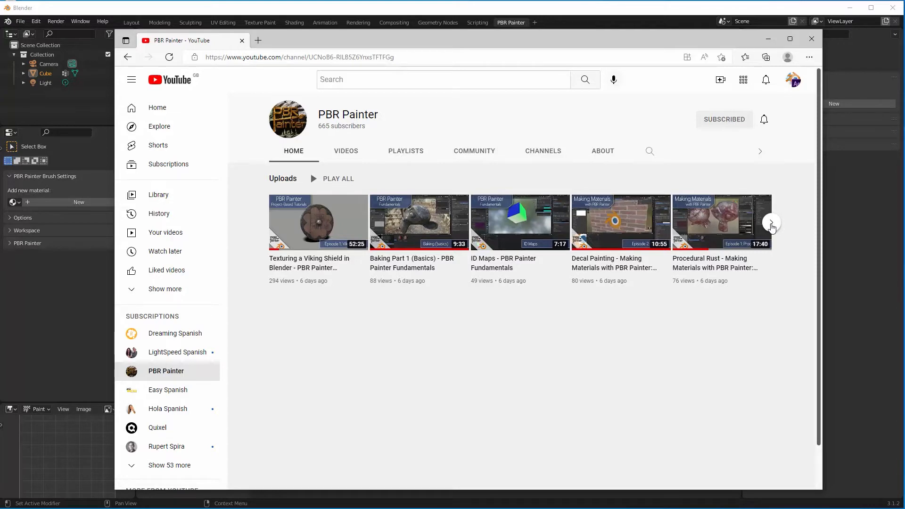
click(772, 223)
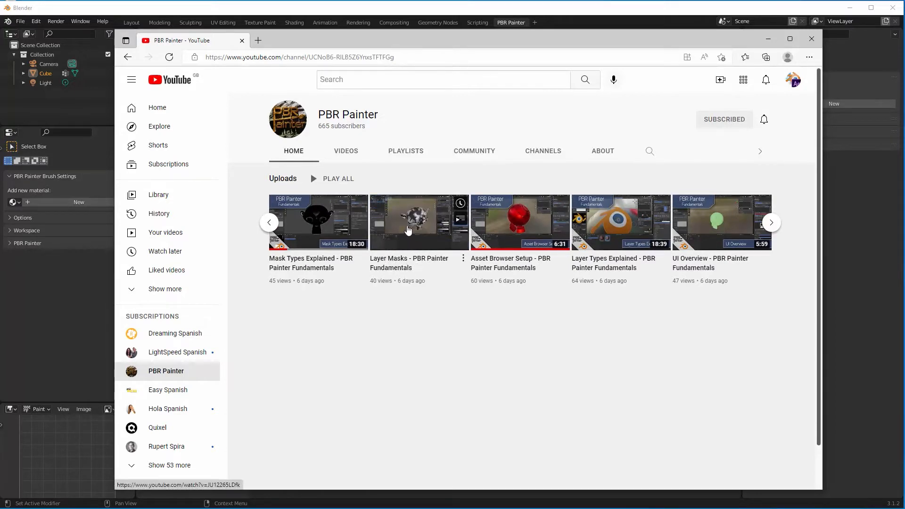
Open the Layer Masks video, pause it, and review the chapter list in its full description.
click(408, 230)
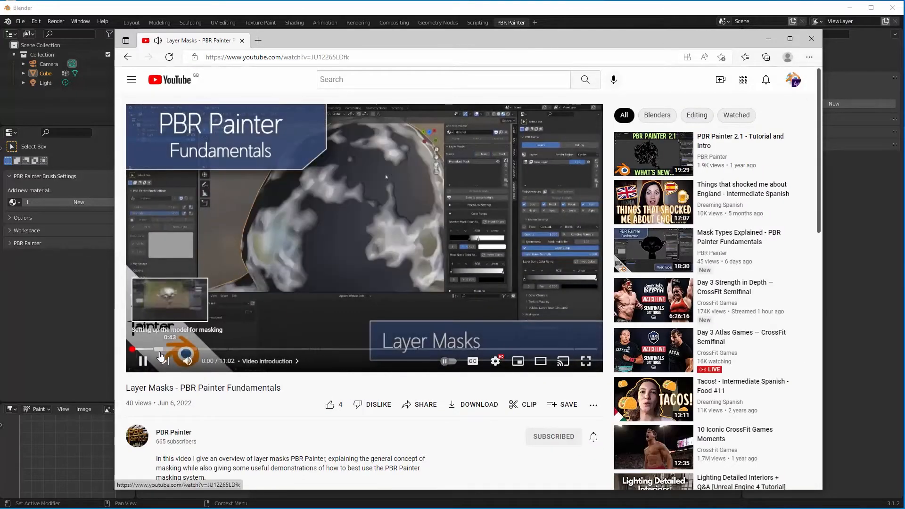
click(143, 361)
scroll(268, 399, down, 3)
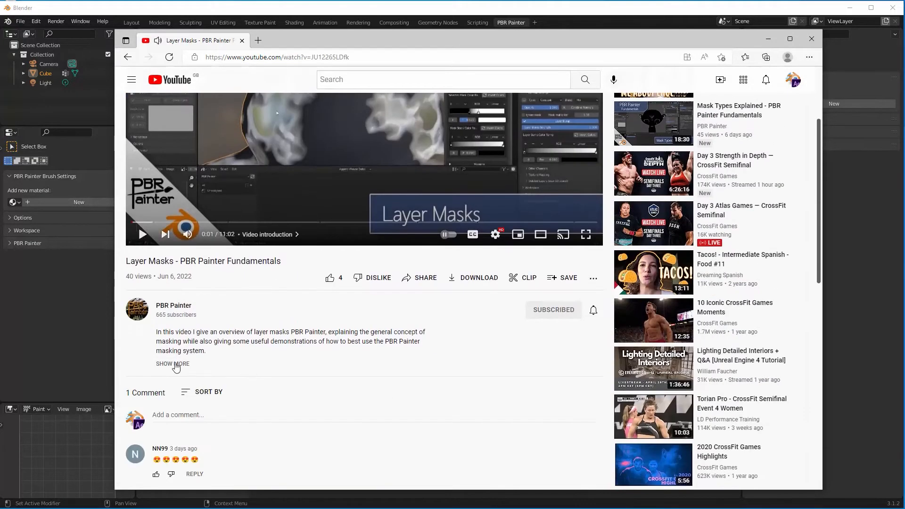
click(172, 363)
scroll(264, 360, down, 3)
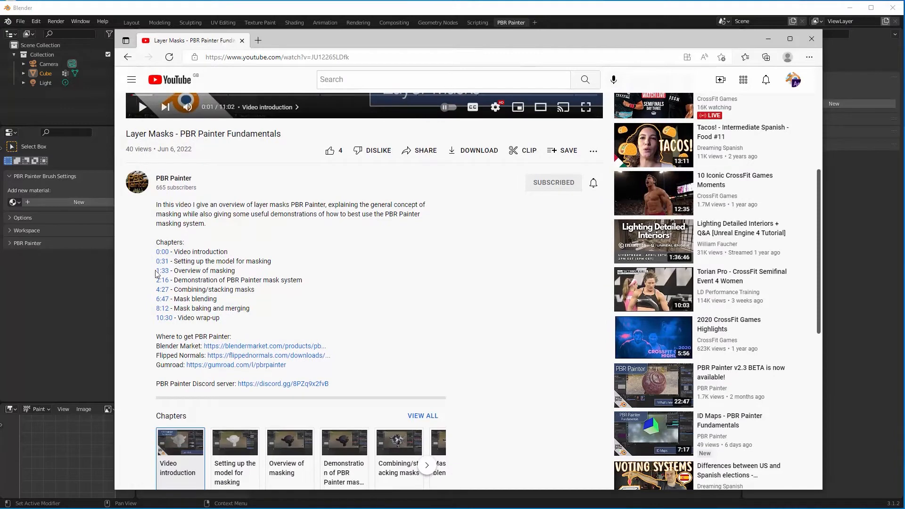
scroll(171, 189, up, 6)
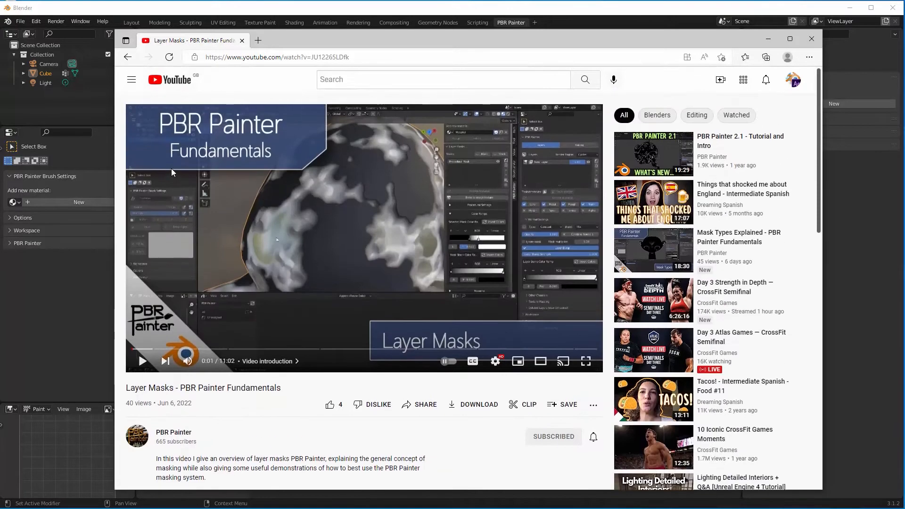
Return to the channel, open the paused Mask Types Explained video, and review the chapters in its full description.
click(128, 56)
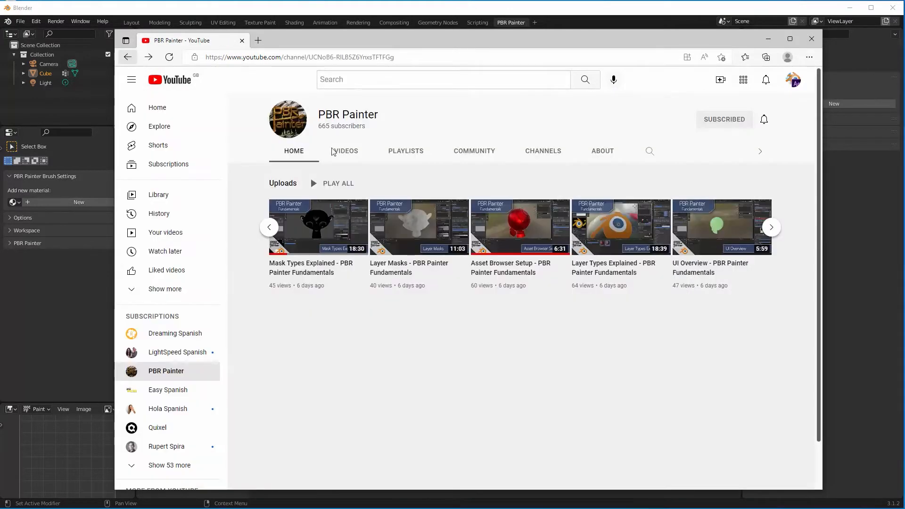
mouse_move(355, 243)
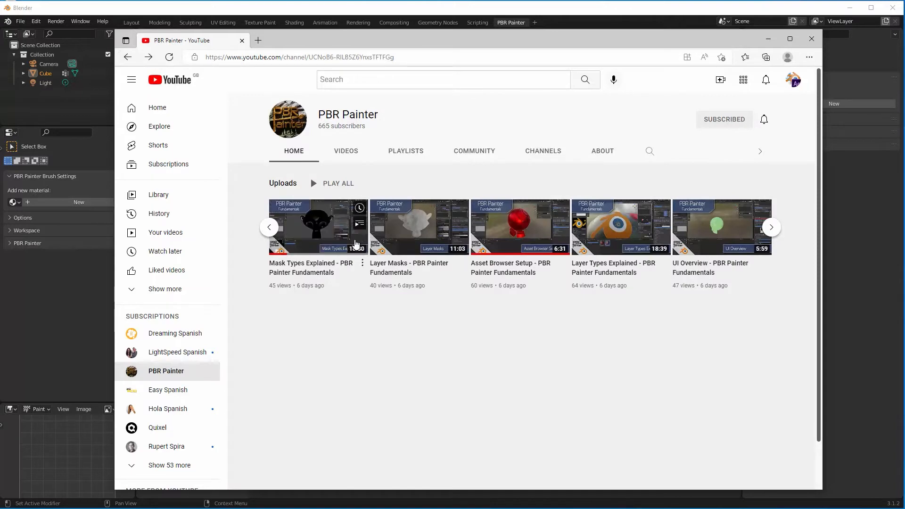
click(356, 238)
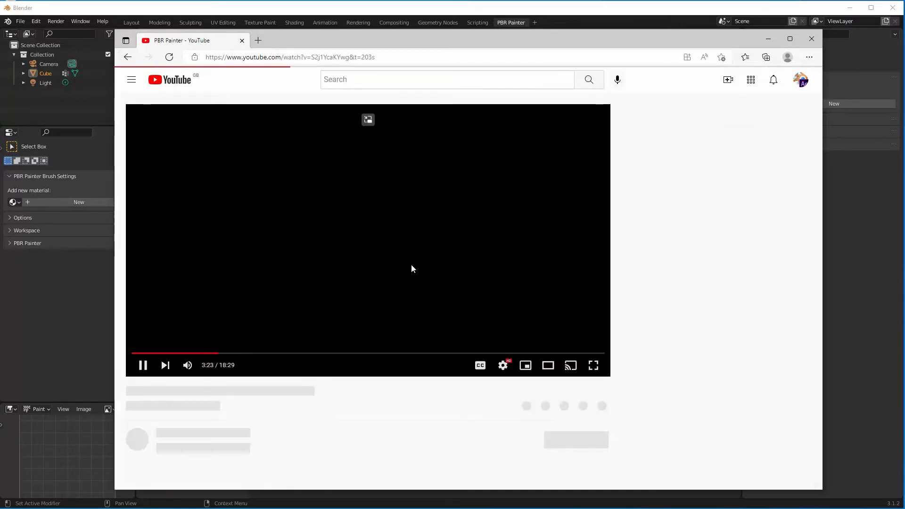
click(142, 361)
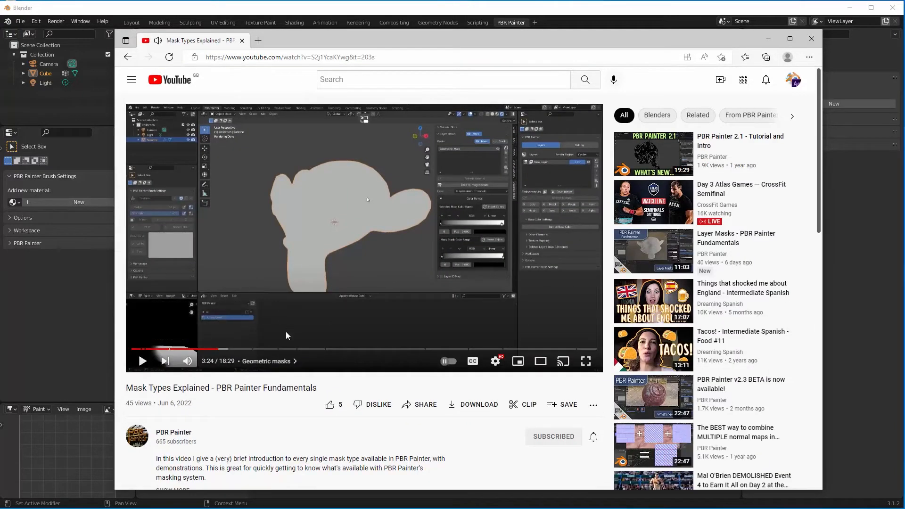
scroll(286, 334, down, 4)
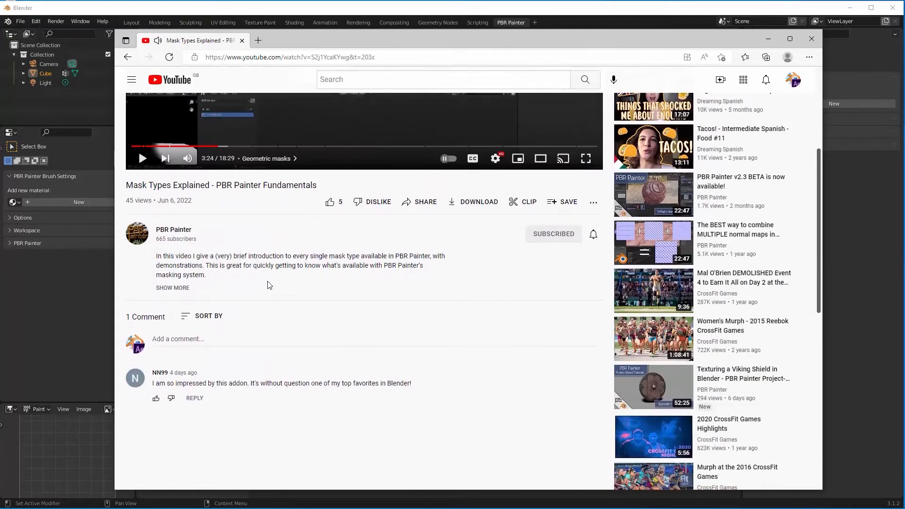
scroll(272, 289, up, 3)
scroll(224, 337, down, 2)
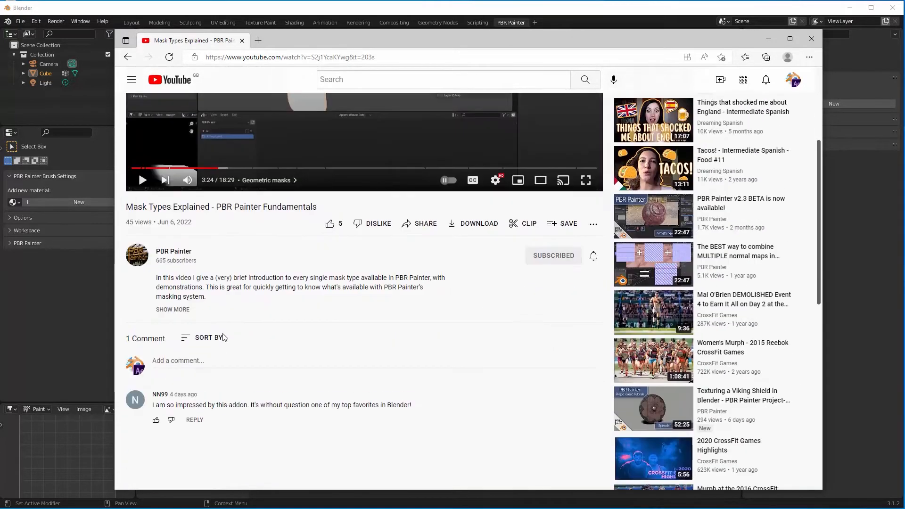
click(181, 300)
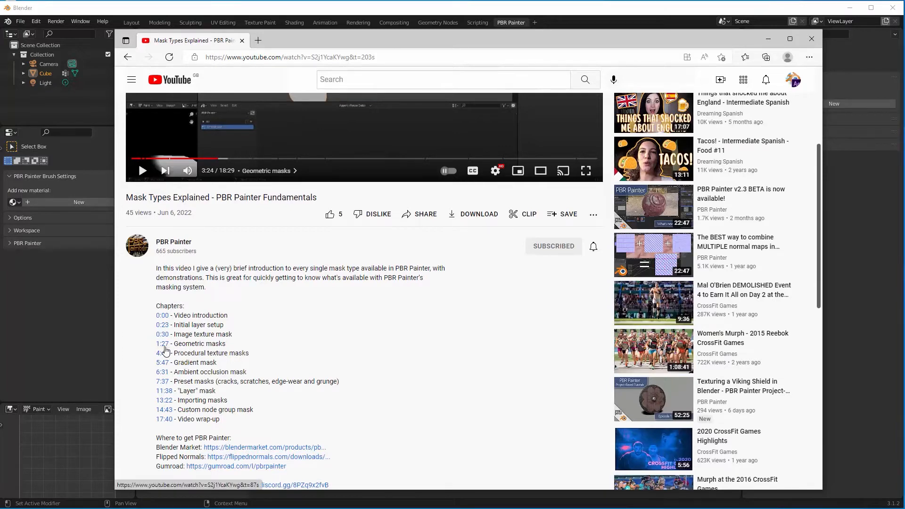
click(165, 349)
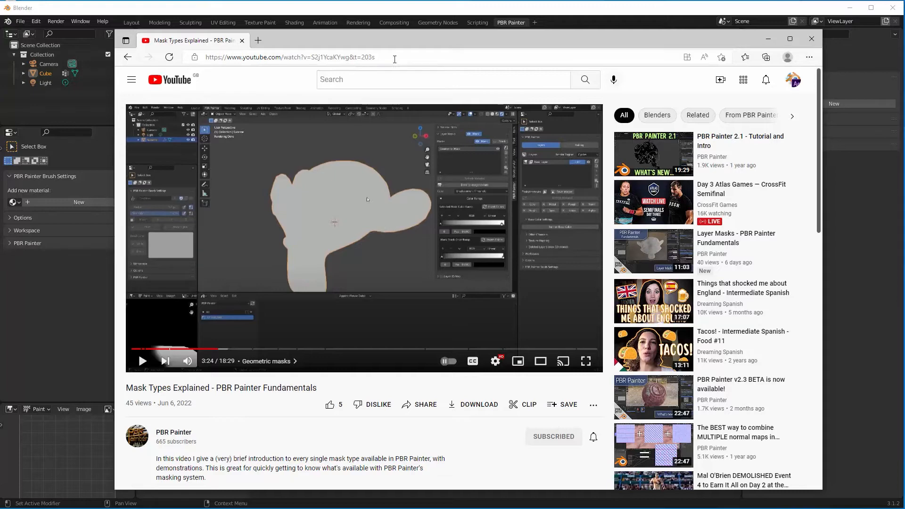
Switch to Blender, give the cube a new material, and set it up for PBR Painter with Backup current material enabled.
drag(395, 36, 904, 36)
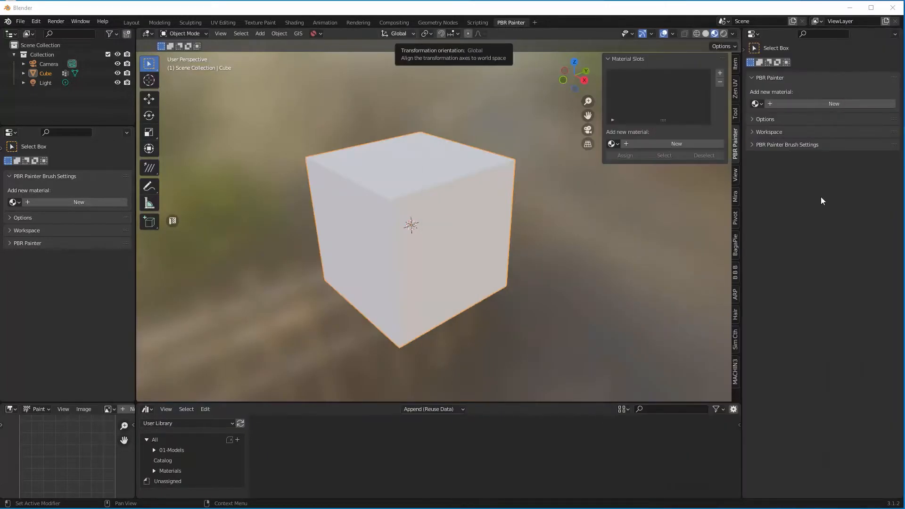
middle_drag(500, 240, 557, 222)
scroll(505, 228, up, 2)
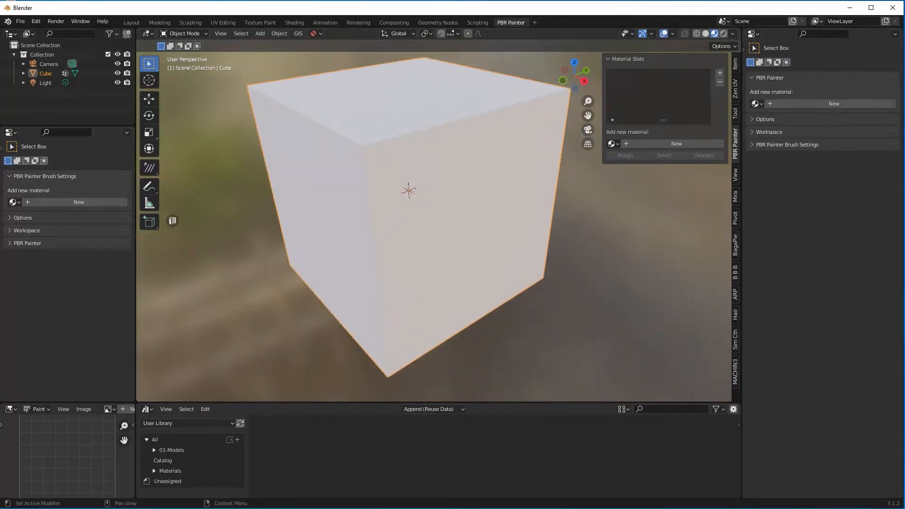
scroll(491, 199, down, 2)
middle_drag(491, 199, 462, 214)
click(453, 211)
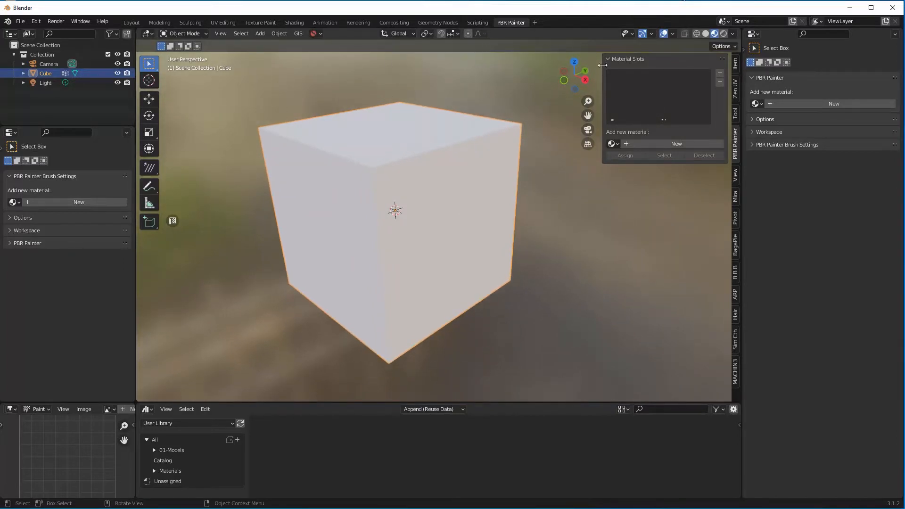
click(679, 143)
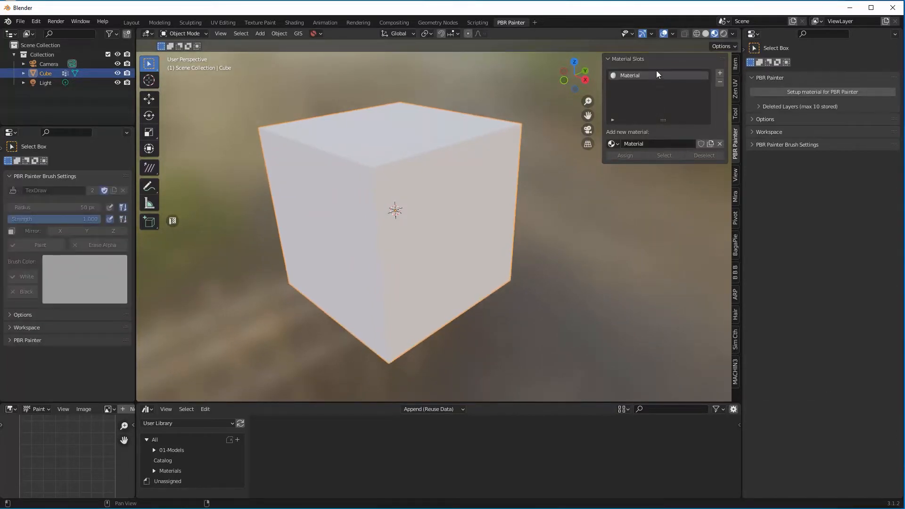
click(820, 91)
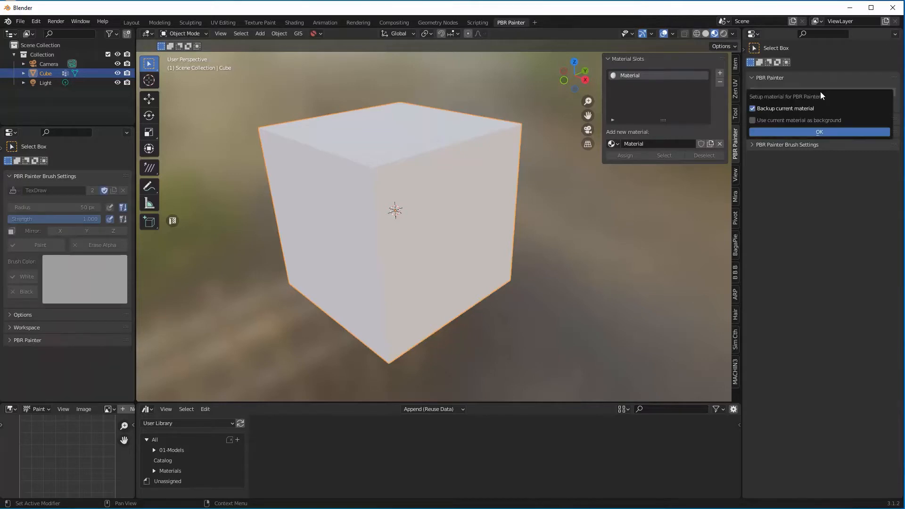
click(813, 133)
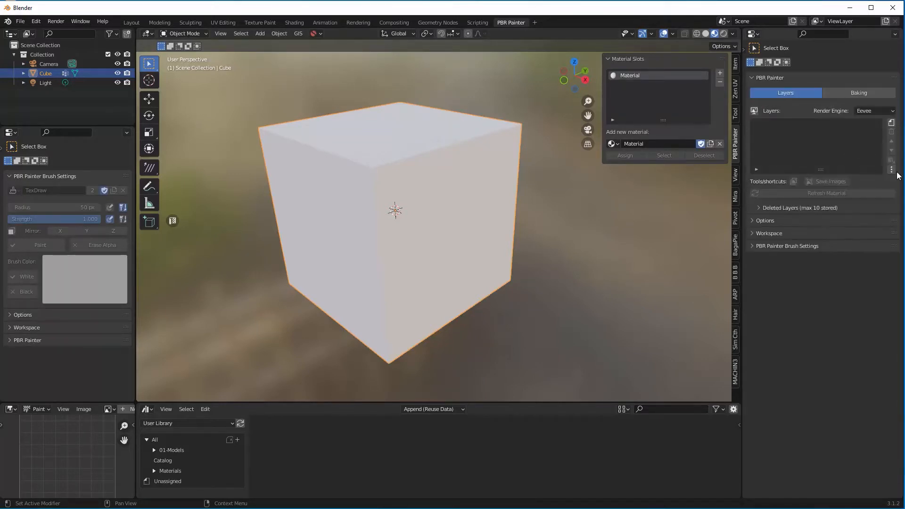
Add a Standard layer of the Filled kind to the cube's PBR Painter material, keeping the default layer name.
middle_drag(496, 172, 510, 167)
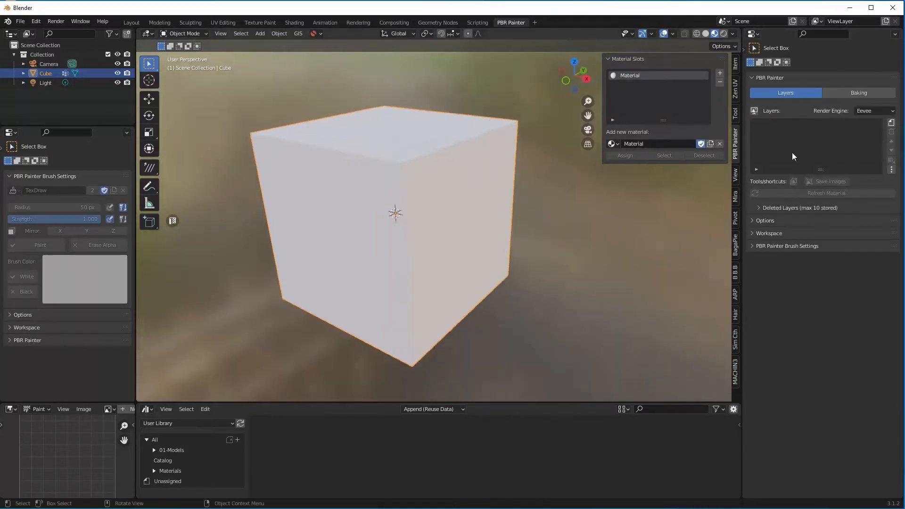
click(891, 123)
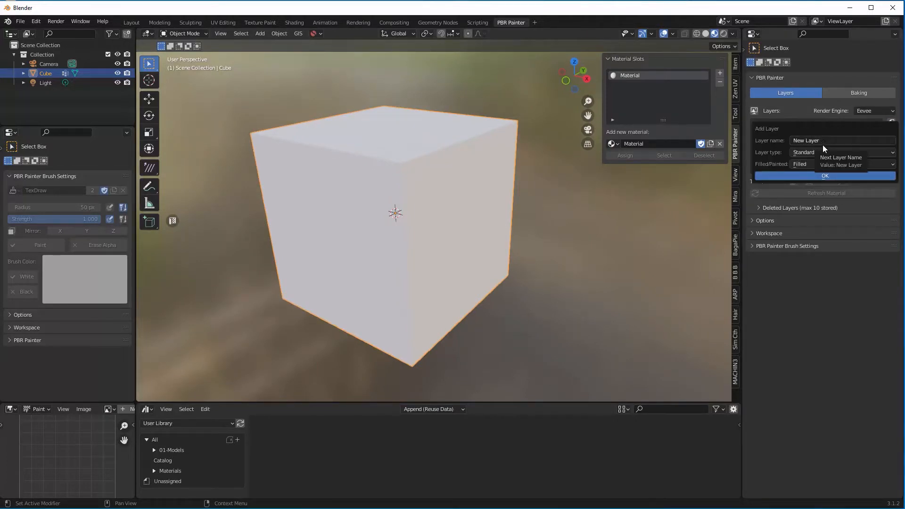
click(826, 174)
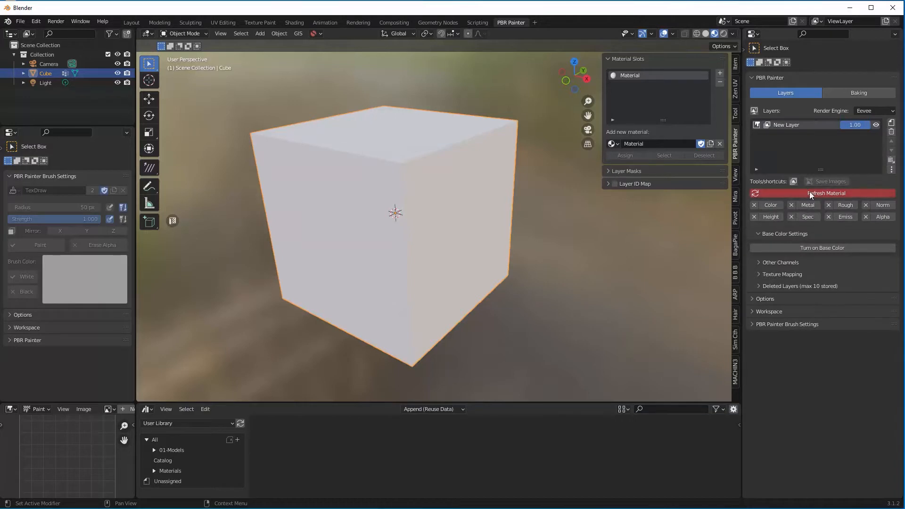
Enable the layer's Color channel, set its constant base color to blue, and refresh the material on the cube.
click(771, 205)
click(839, 259)
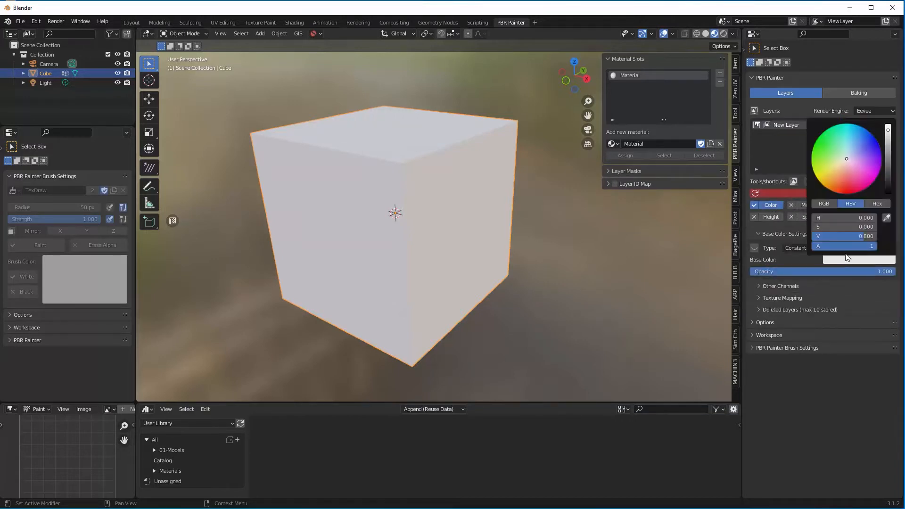
mouse_move(834, 160)
mouse_down()
mouse_move(846, 191)
mouse_move(866, 184)
mouse_move(875, 142)
mouse_up()
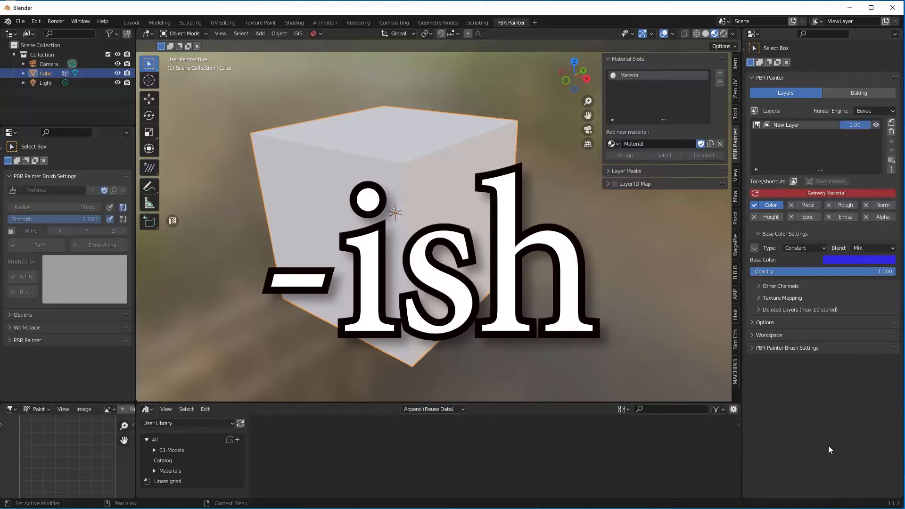
click(832, 193)
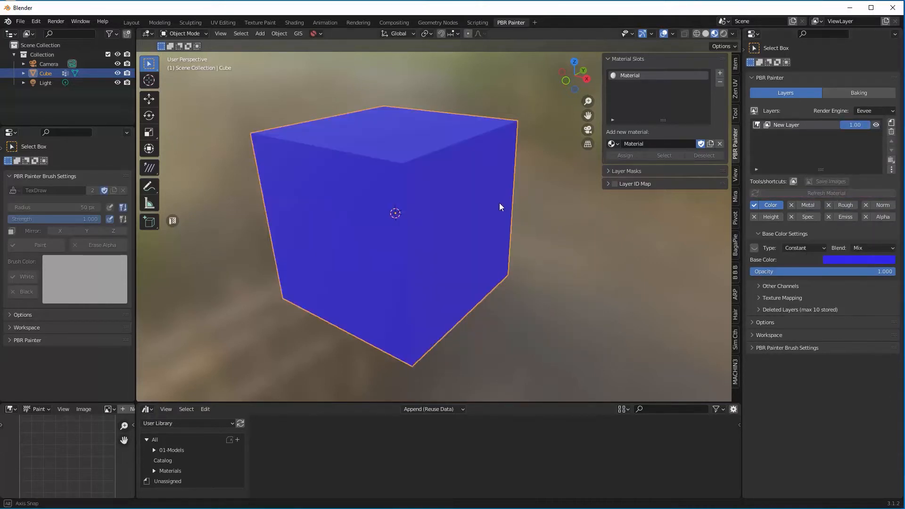
mouse_move(499, 207)
middle_down()
mouse_move(482, 192)
mouse_move(483, 205)
middle_up()
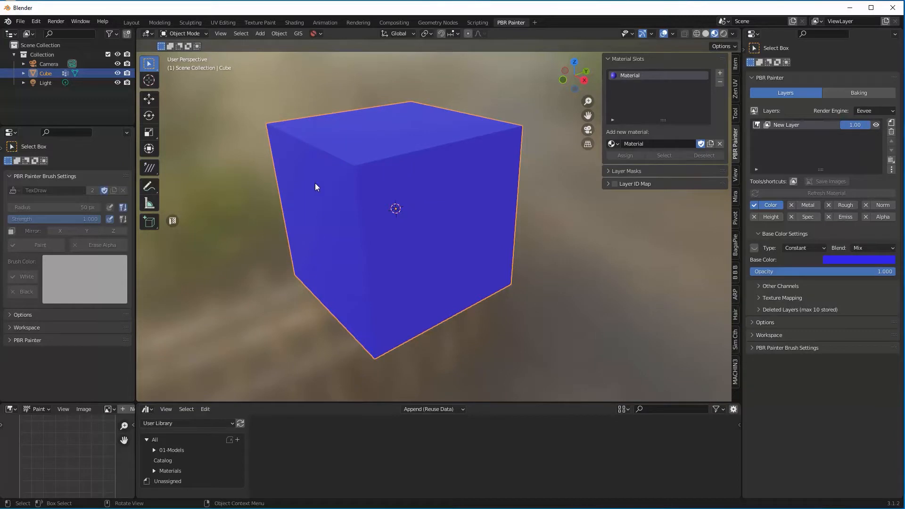
middle_drag(366, 200, 391, 194)
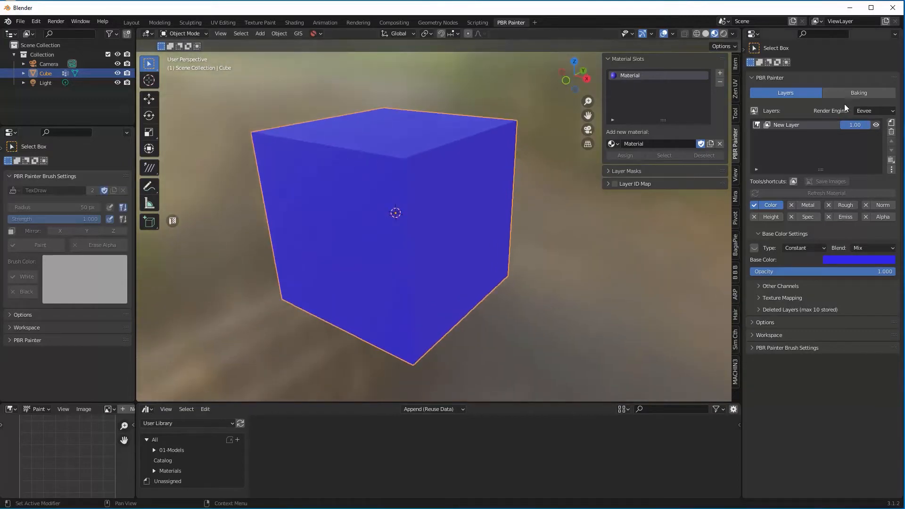
Add a Geometric mask to the blue layer and set the render engine to Cycles.
click(606, 171)
click(673, 185)
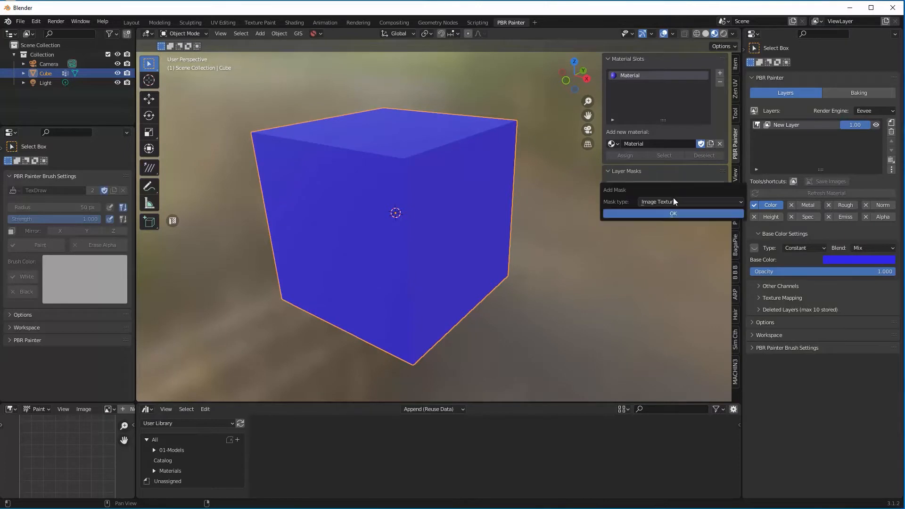
click(673, 202)
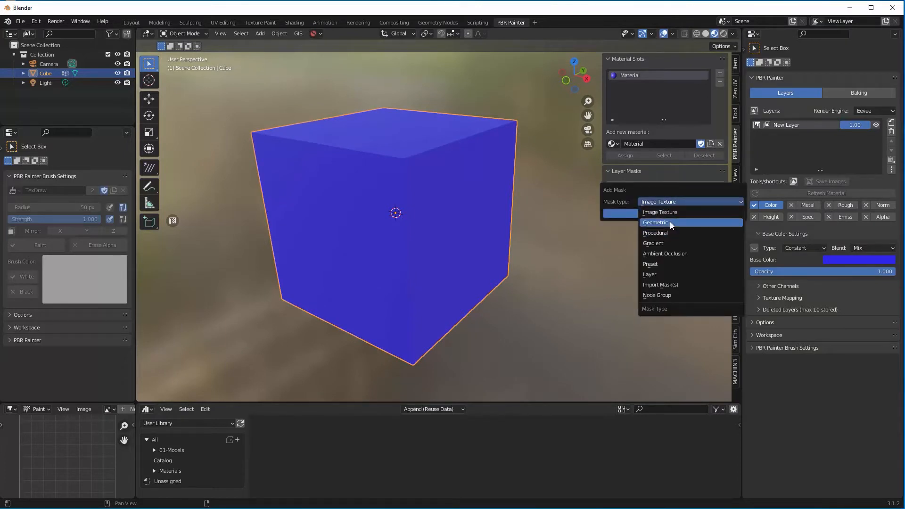
click(671, 222)
click(672, 214)
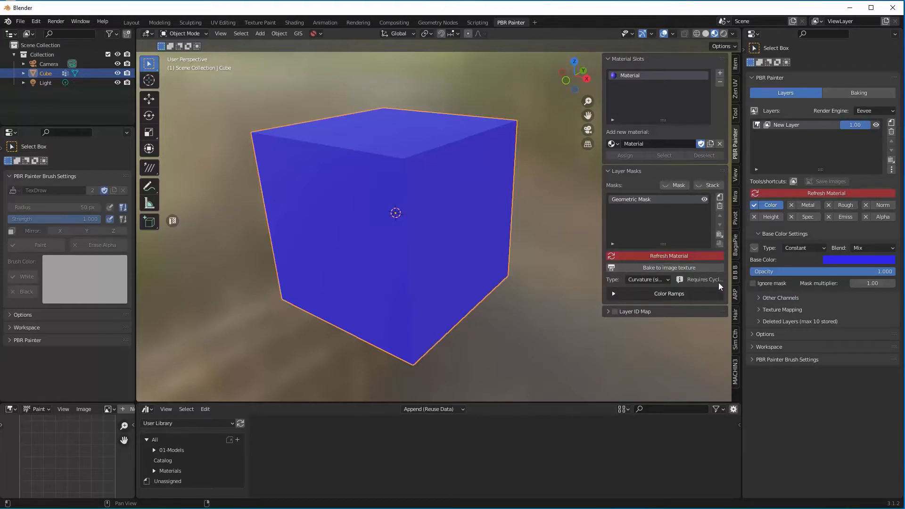
click(876, 110)
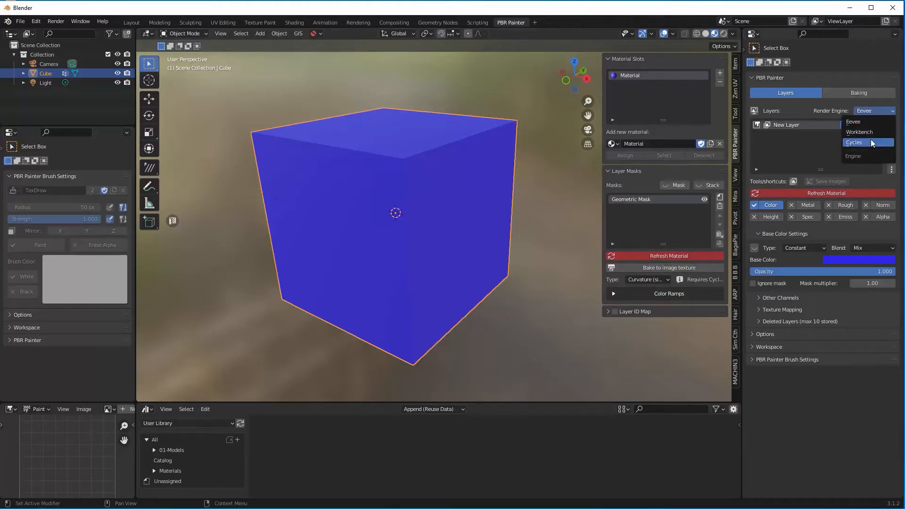
click(872, 143)
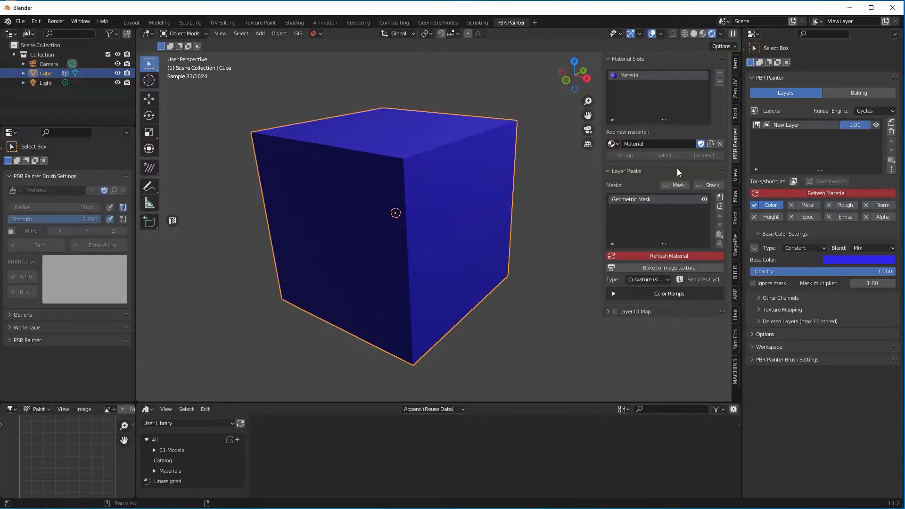
Preview the Geometric mask on the cube in place of the blue material.
click(675, 183)
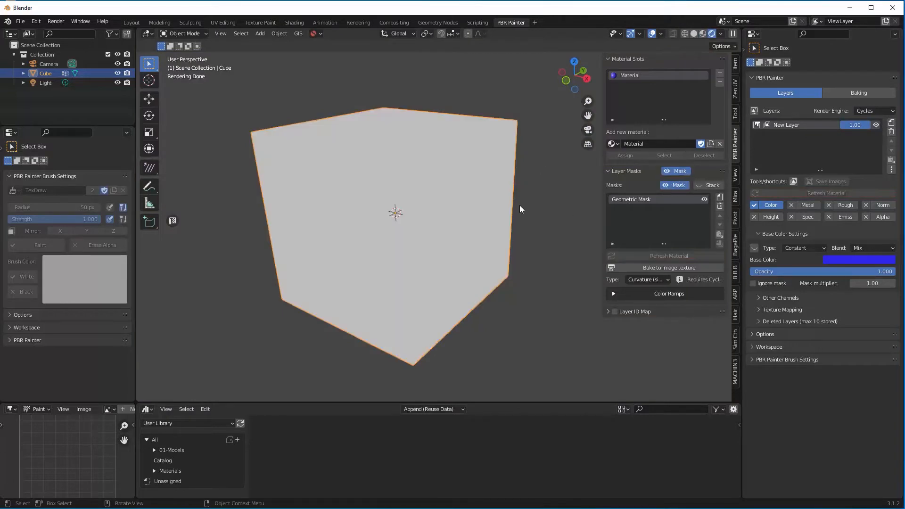
middle_drag(520, 208, 496, 168)
middle_drag(473, 264, 472, 312)
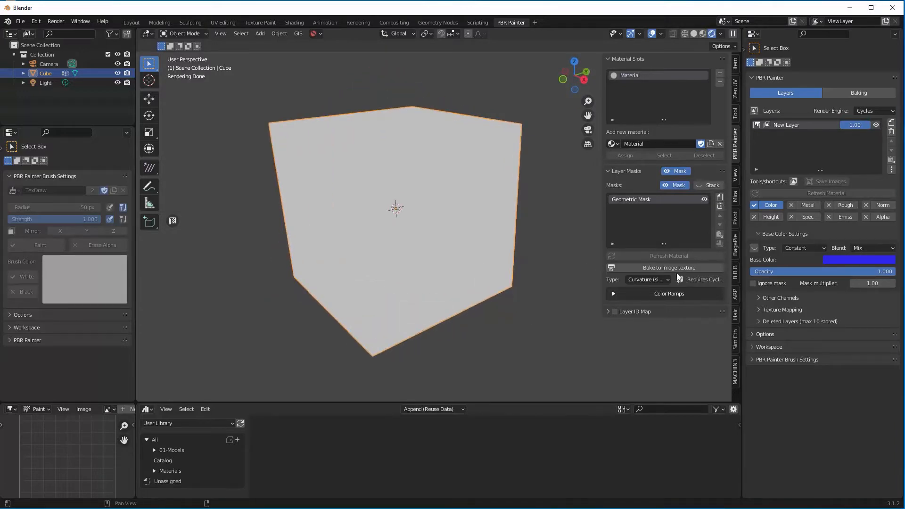
Expand the Geometric mask's color ramps and try adjusting the black stop of the selected mask's ramp.
click(657, 281)
click(667, 288)
click(613, 293)
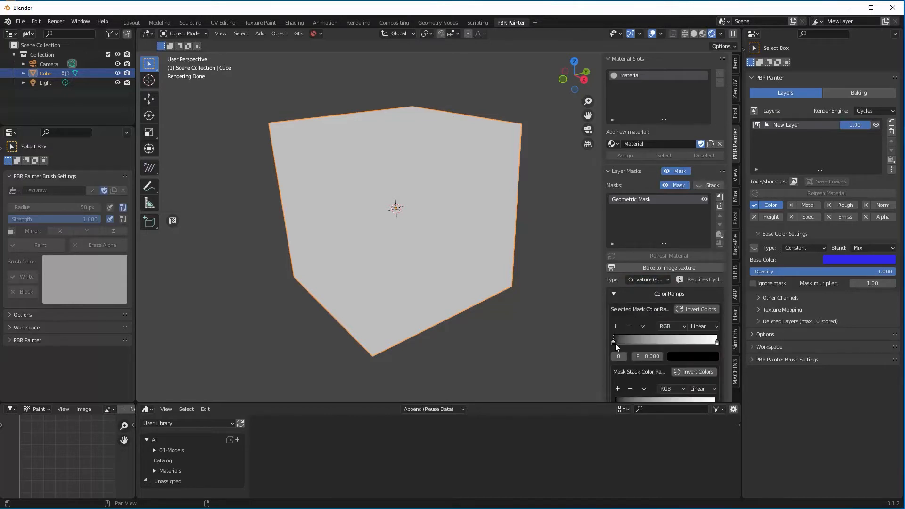
drag(635, 339, 607, 336)
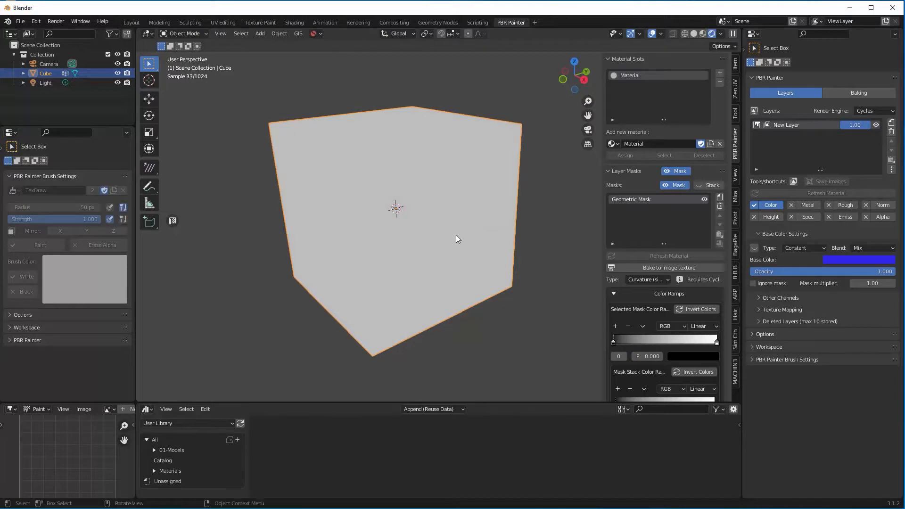
middle_drag(456, 235, 422, 182)
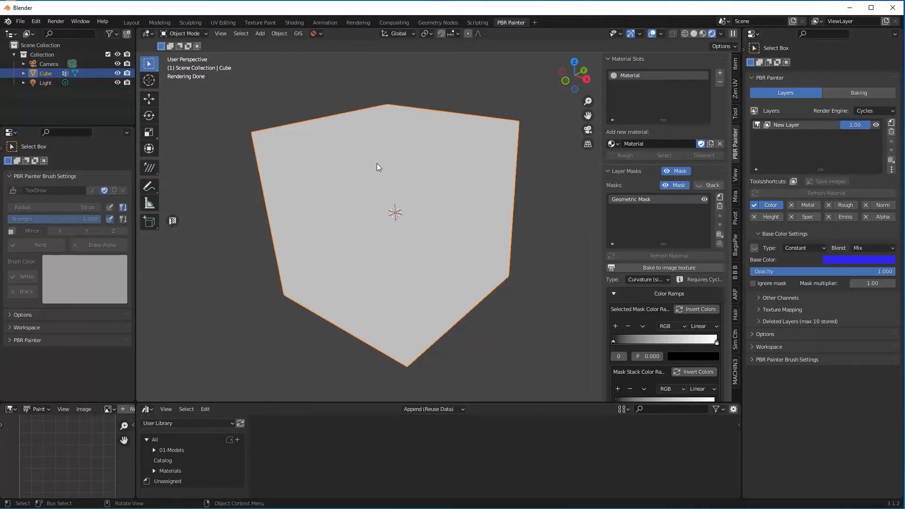
Try subdividing the whole cube mesh in Edit Mode, and undo the subdivision.
key(Tab)
middle_drag(394, 158, 396, 153)
key(ctrl+KP_1)
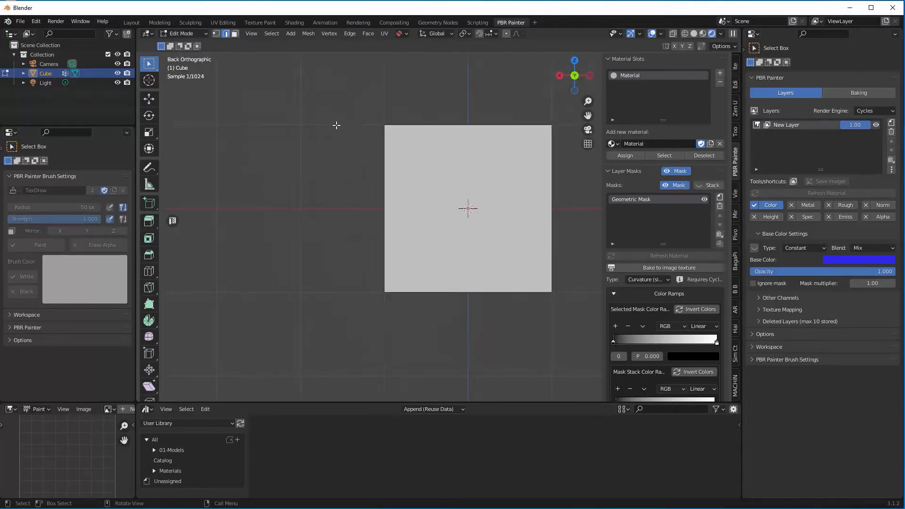
mouse_move(364, 140)
middle_down()
mouse_move(380, 171)
mouse_move(355, 178)
mouse_move(306, 158)
mouse_move(362, 148)
middle_up()
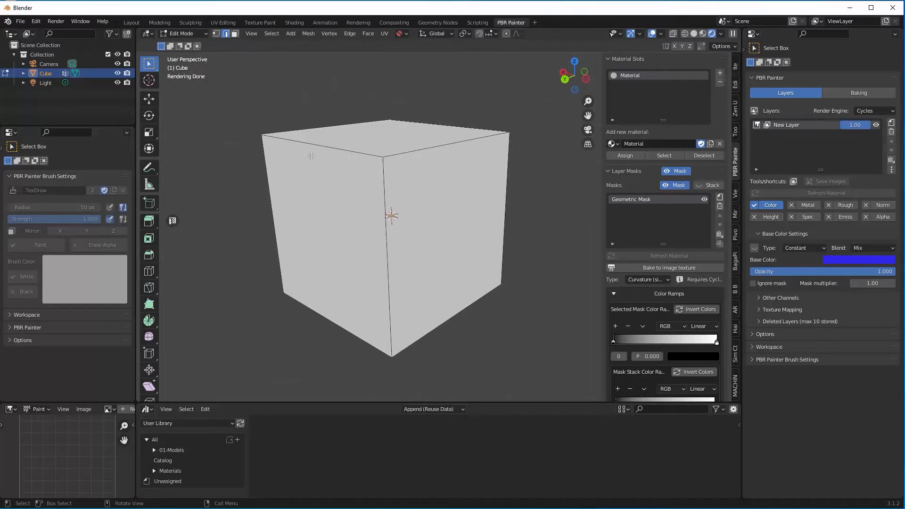
key(1)
middle_drag(443, 157, 428, 180)
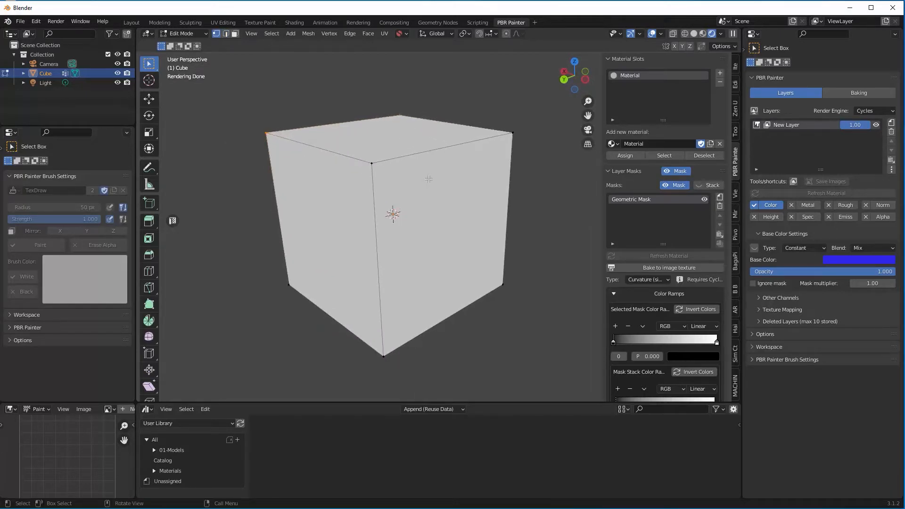
key(a)
right_click(427, 182)
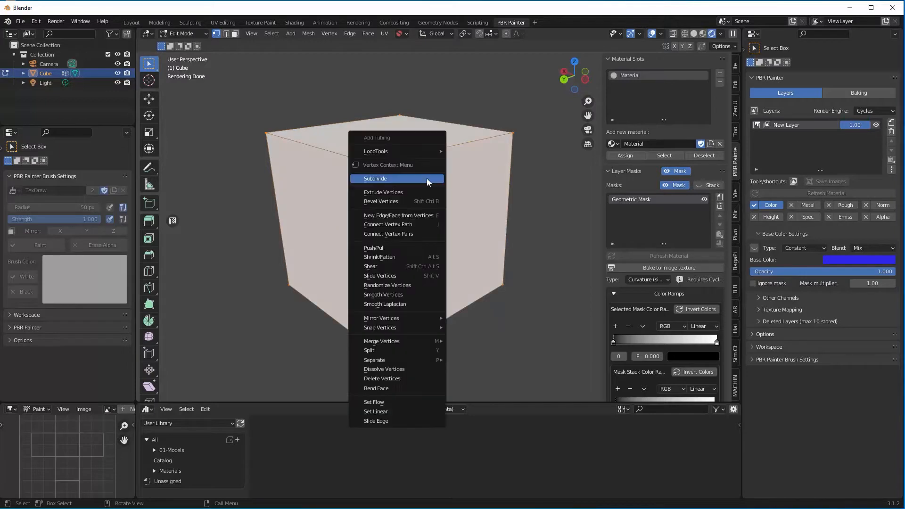
click(426, 179)
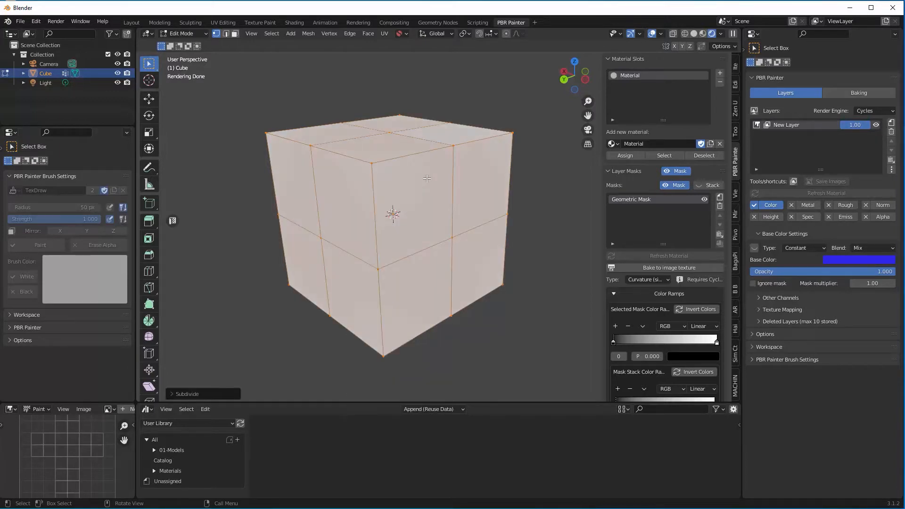
key(ctrl+z)
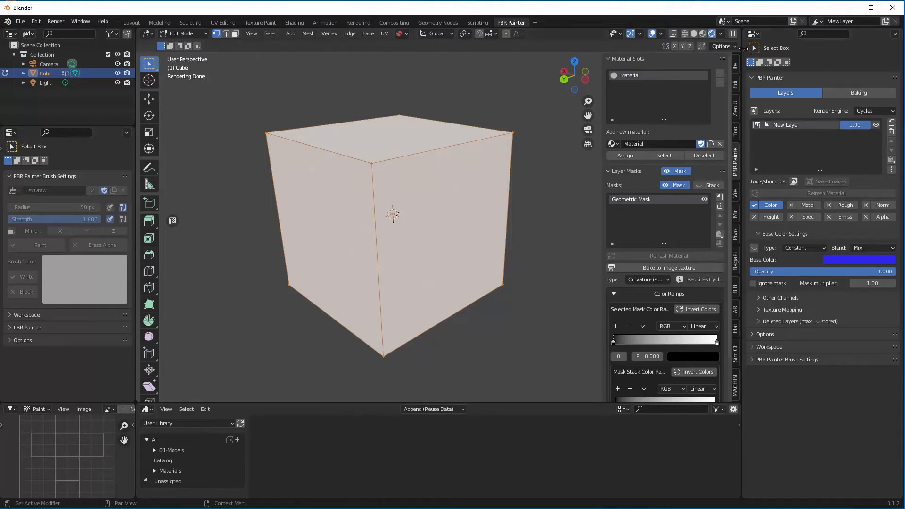
Return to Object Mode and add a Subdivision Surface modifier to the cube, using the Simple method.
drag(743, 48, 757, 48)
key(Tab)
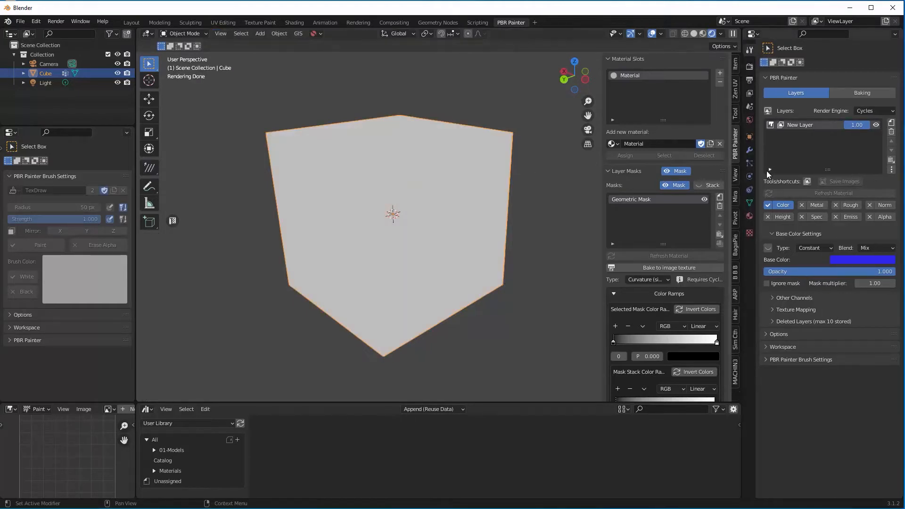
click(749, 150)
click(799, 66)
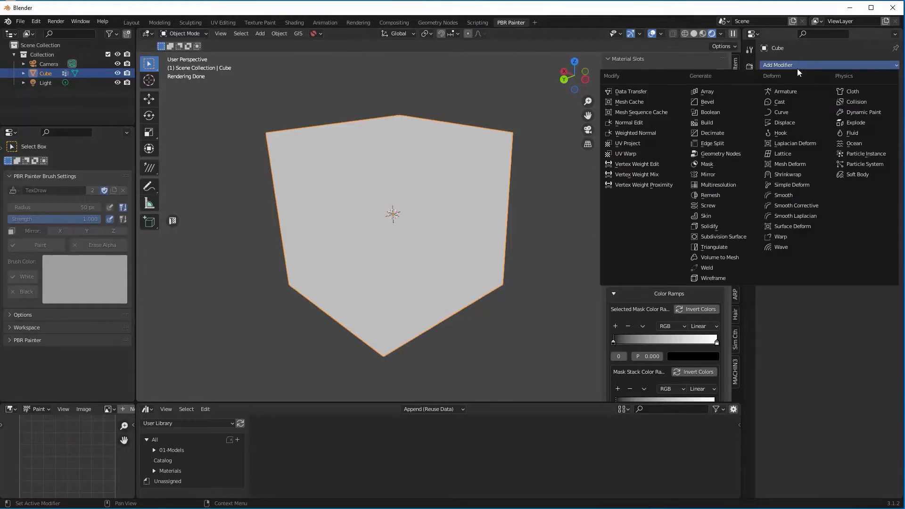
click(723, 234)
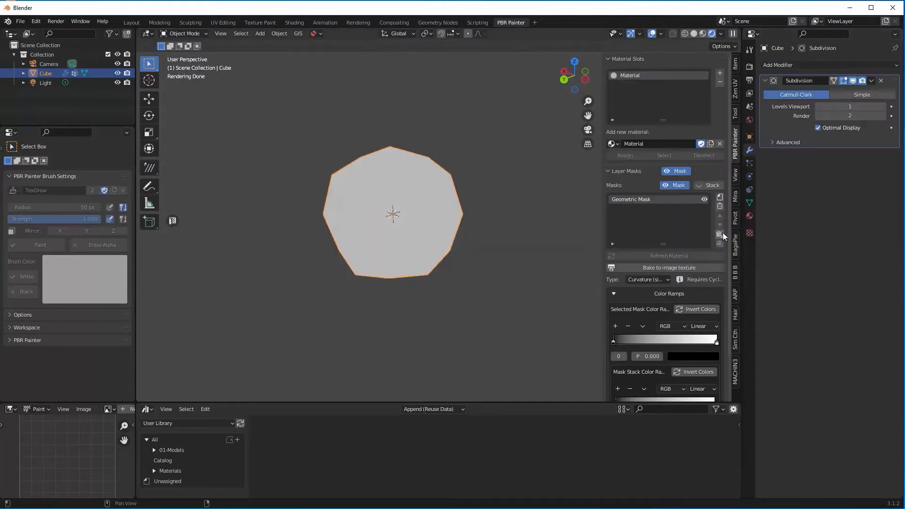
click(854, 94)
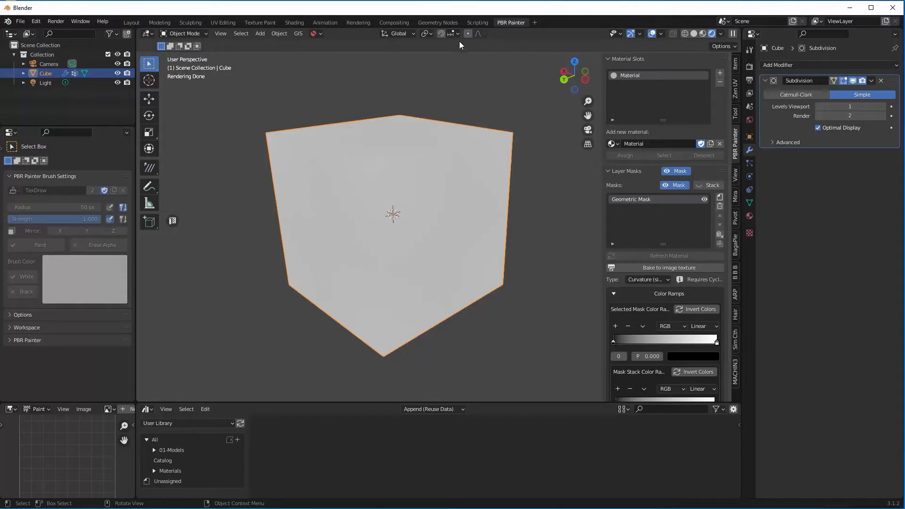
Switch to the Layout workspace, set the viewport to Material Preview shading, and enable the Wireframe overlay.
click(129, 22)
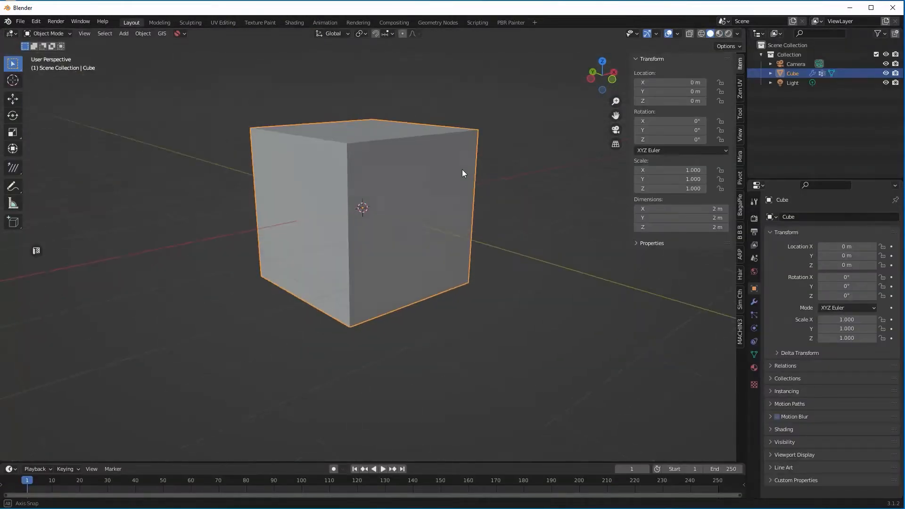
click(656, 33)
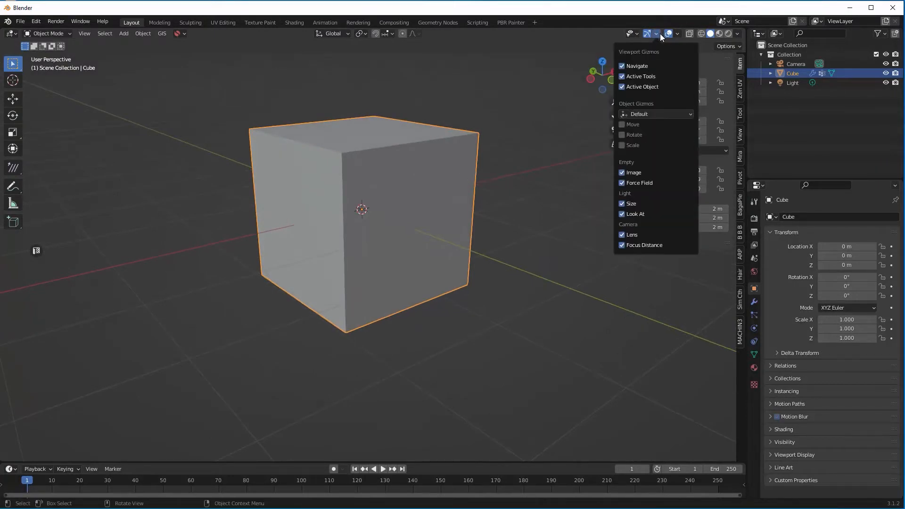
mouse_move(683, 33)
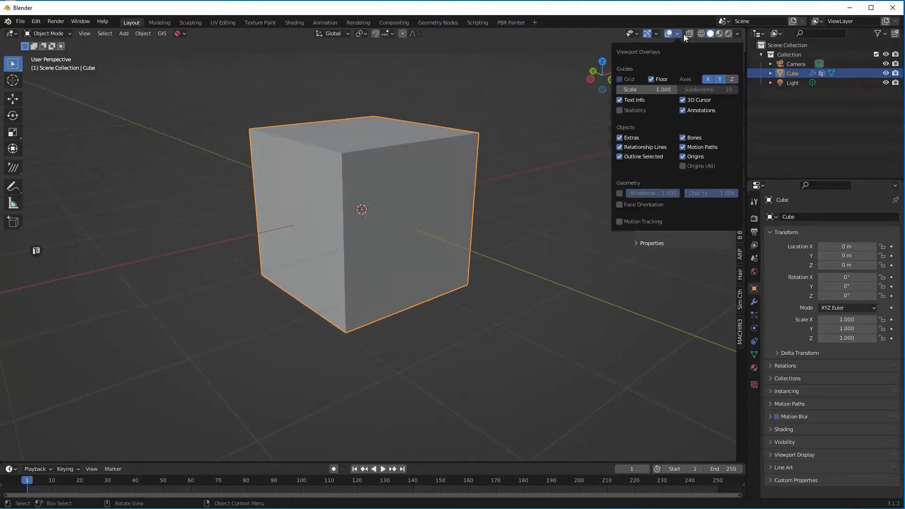
click(718, 33)
click(657, 33)
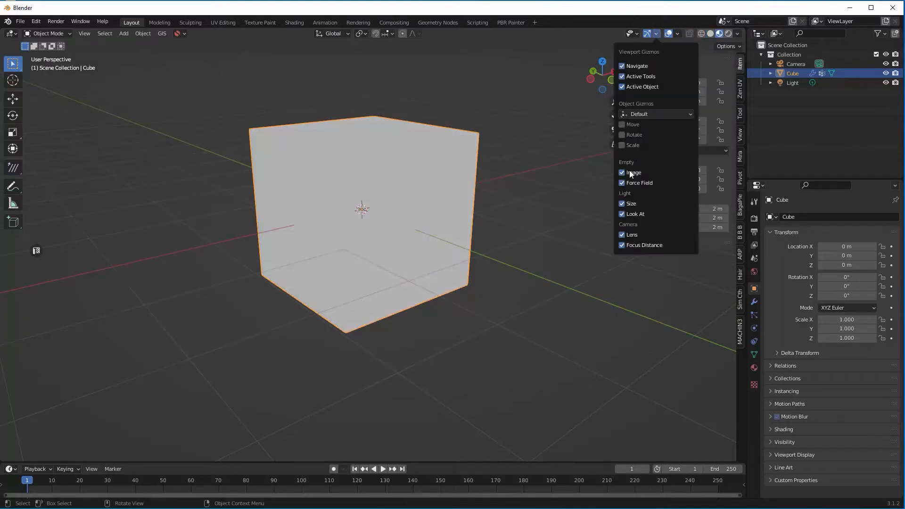
mouse_move(678, 33)
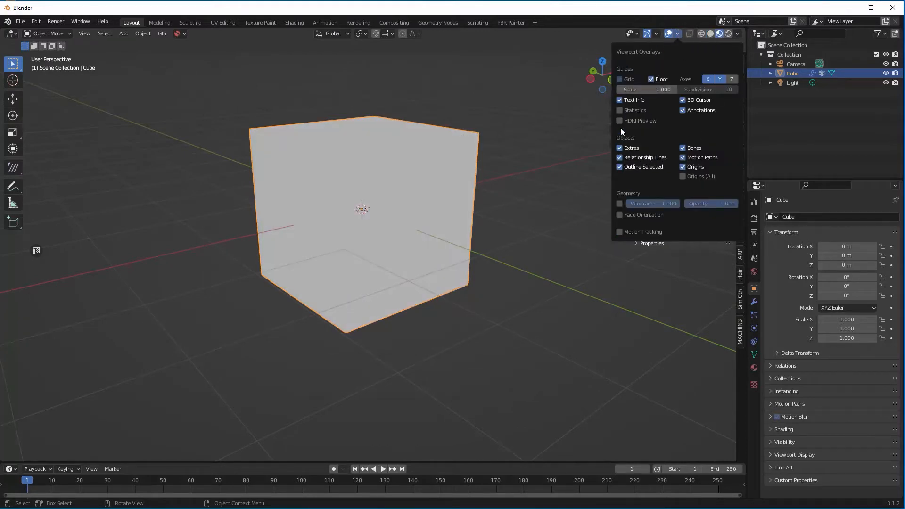
click(619, 204)
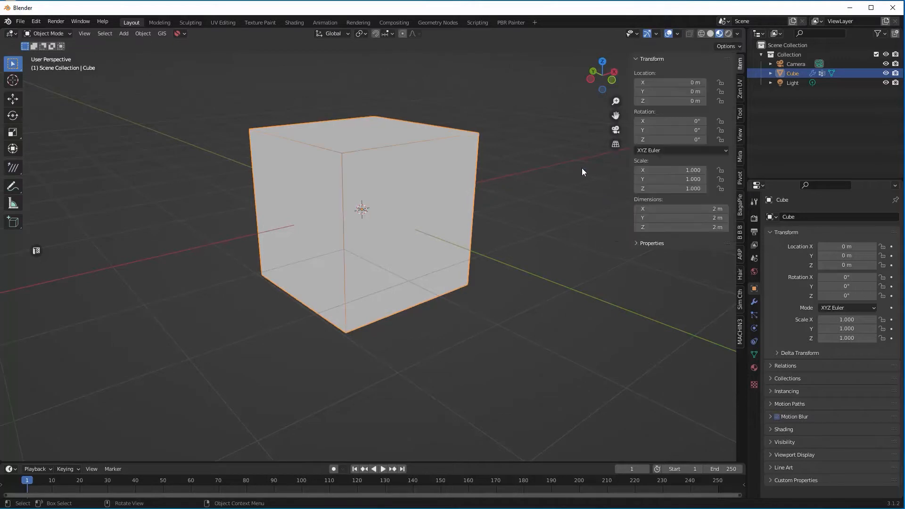
middle_drag(383, 198, 384, 210)
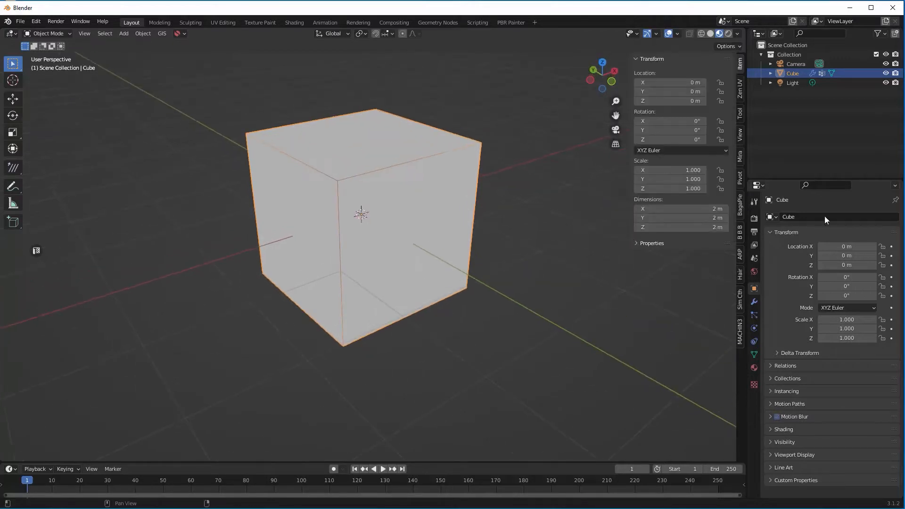
Disable Optimal Display on the cube's Subdivision modifier and raise its viewport levels to 4.
click(755, 302)
click(820, 279)
middle_drag(499, 247, 476, 266)
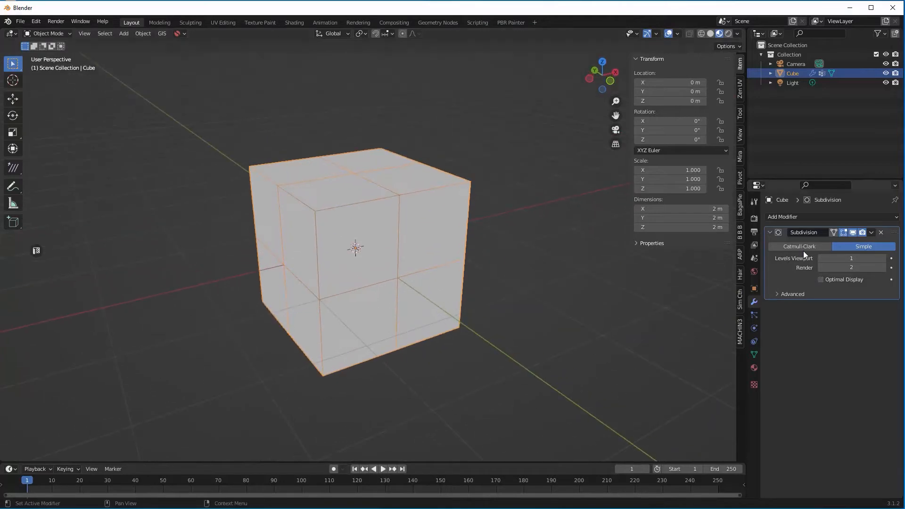
click(884, 259)
click(884, 259)
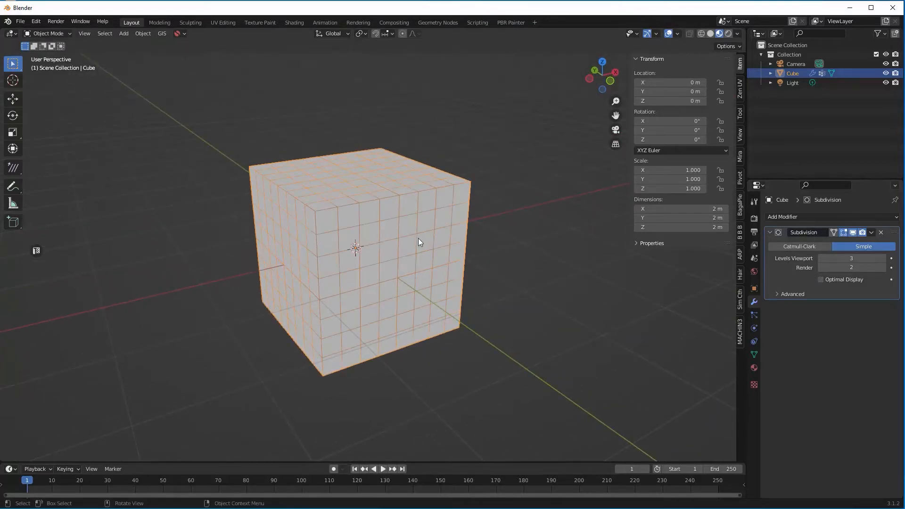
mouse_move(418, 241)
middle_down()
mouse_move(430, 244)
mouse_move(440, 232)
mouse_move(424, 249)
middle_up()
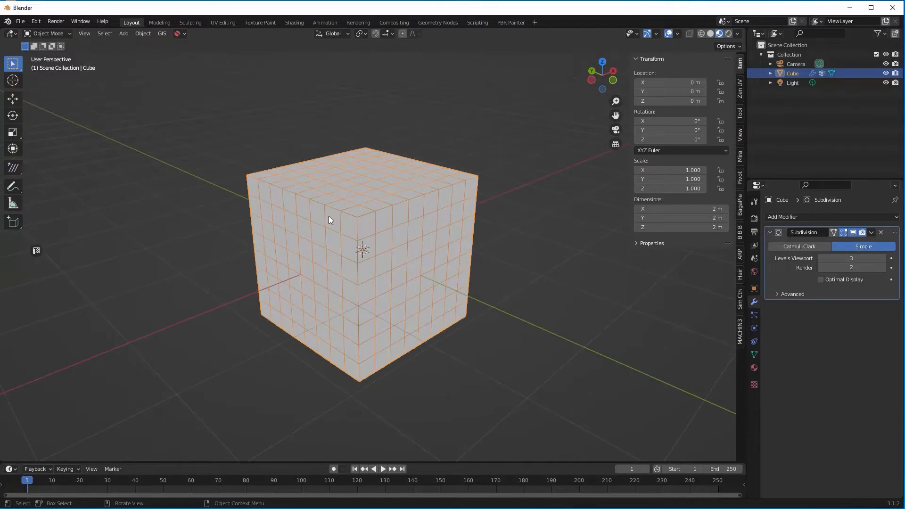
middle_drag(353, 214, 301, 154)
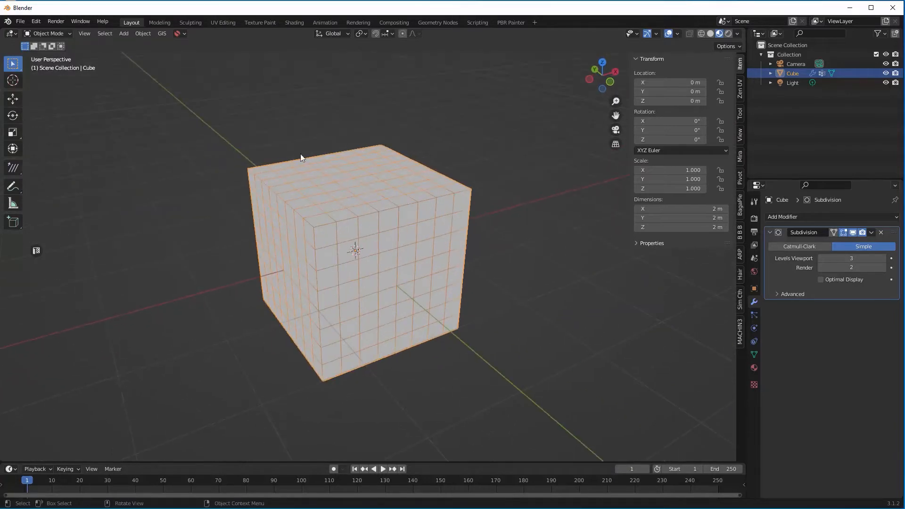
middle_drag(458, 208, 426, 228)
scroll(427, 224, up, 2)
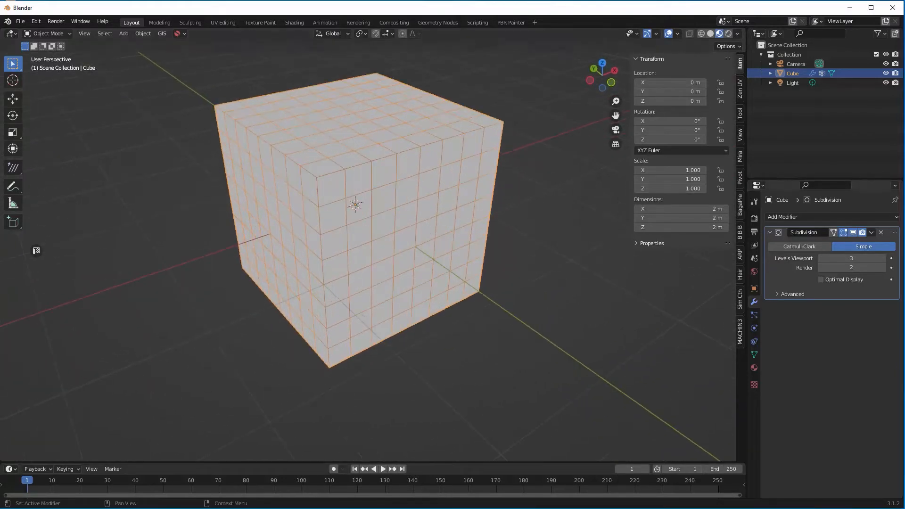
drag(873, 261, 882, 261)
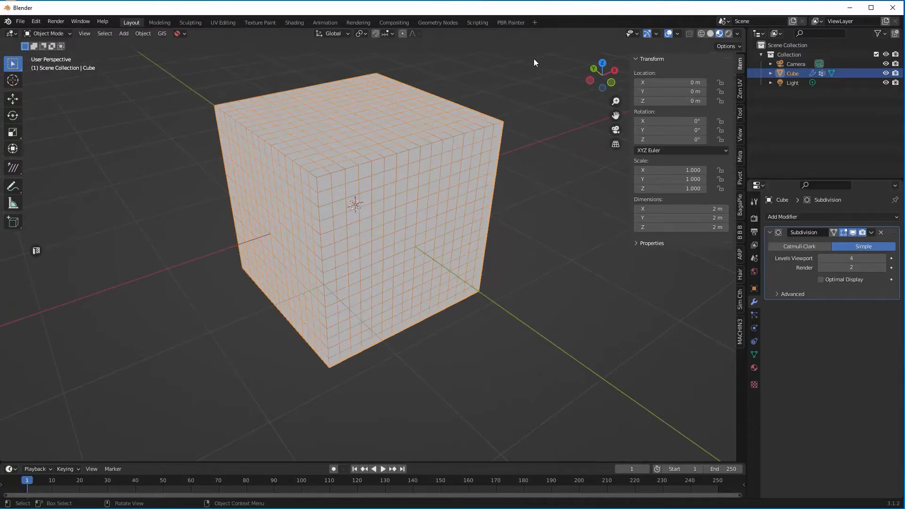
Return to the PBR Painter workspace and tighten the selected mask's color ramp, with the black stop at 0.552 and the white stop moved inward.
click(511, 22)
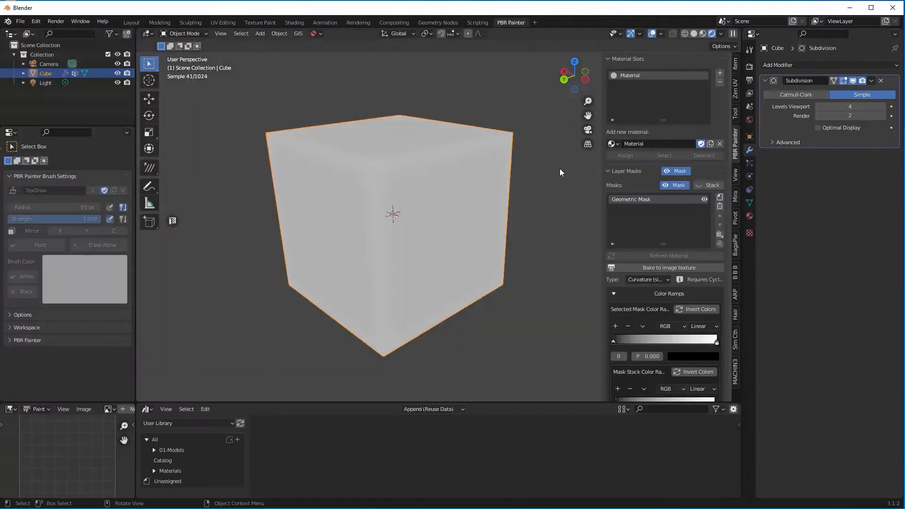
middle_drag(461, 131, 450, 145)
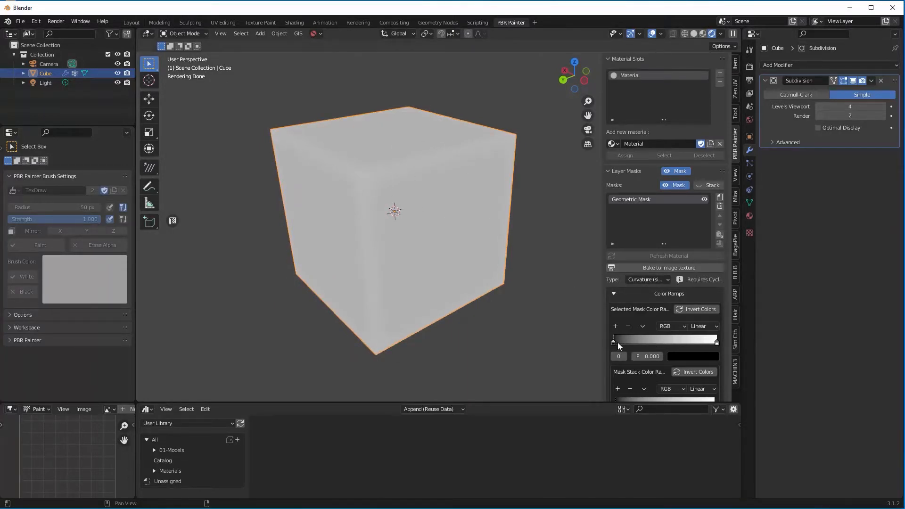
drag(618, 343, 671, 342)
scroll(478, 252, up, 5)
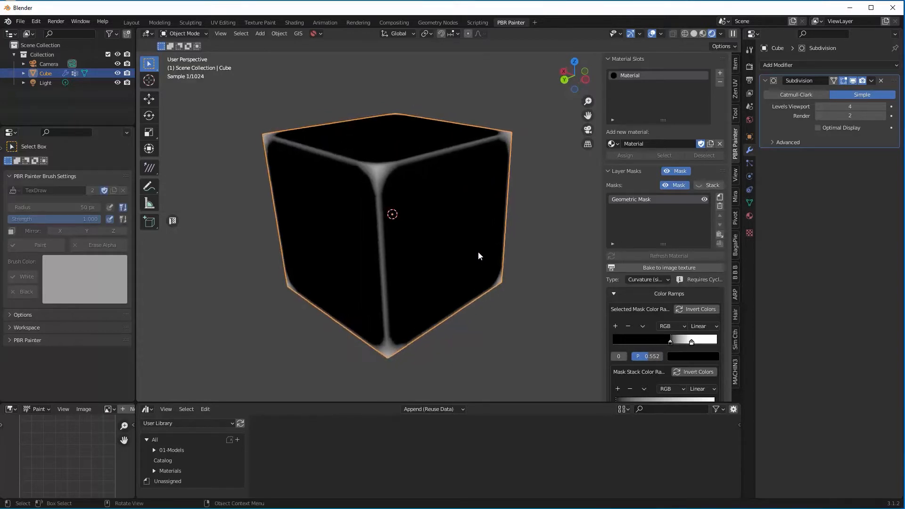
middle_drag(462, 261, 475, 242)
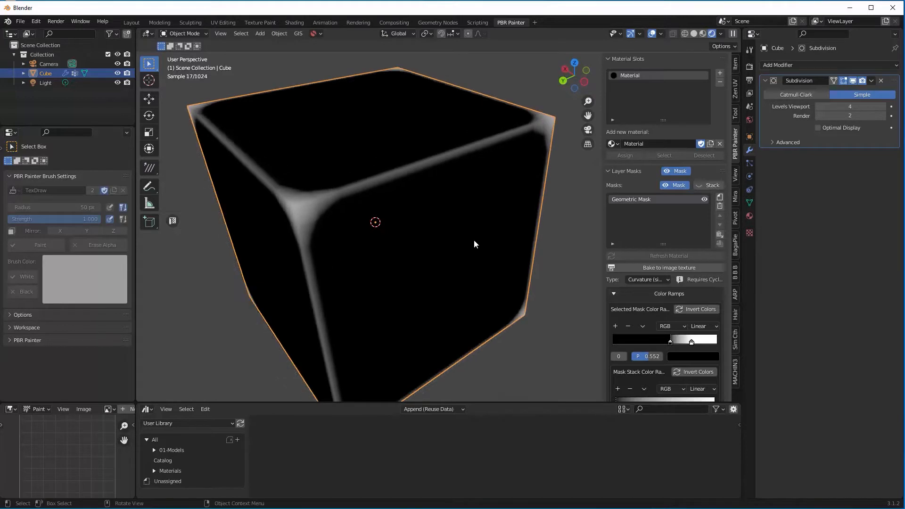
Raise the Subdivision viewport levels to 6 and narrow the selected mask's color ramp further, with the white stop at 0.655.
click(882, 108)
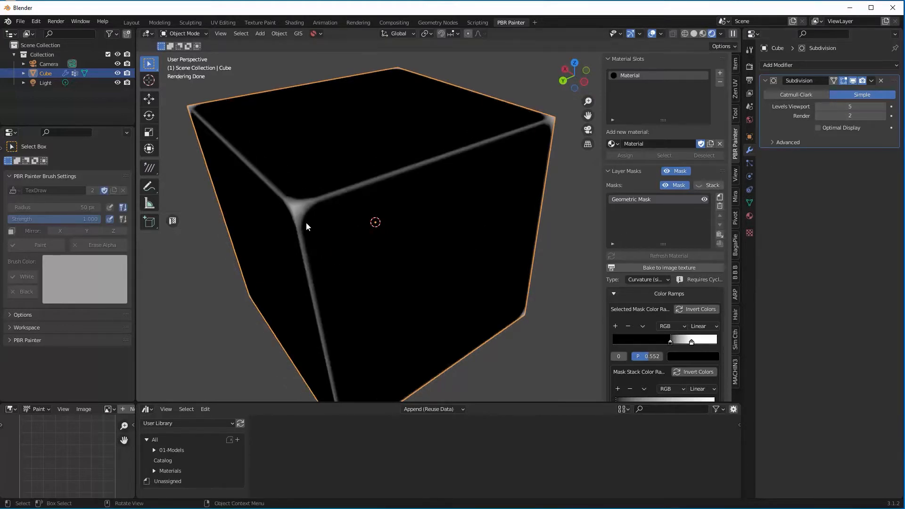
middle_drag(363, 217, 380, 212)
click(883, 107)
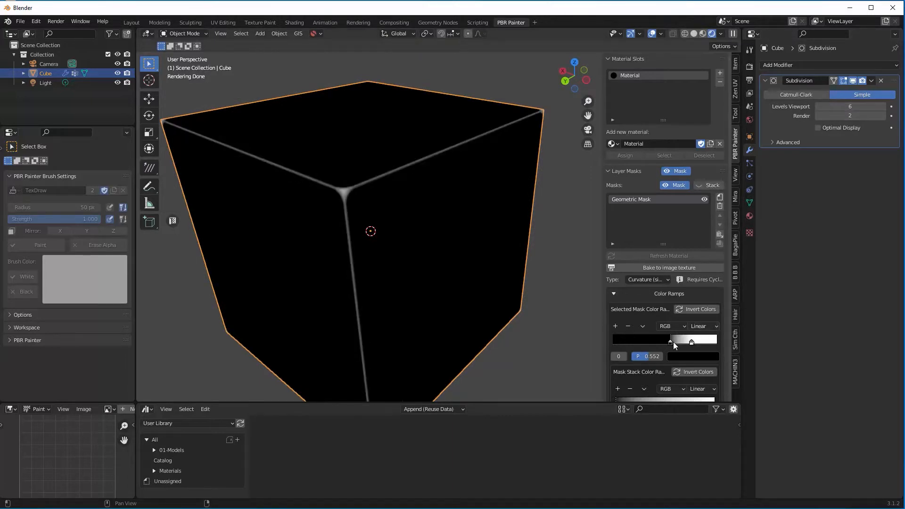
mouse_move(673, 343)
mouse_down()
mouse_move(663, 342)
mouse_move(681, 344)
mouse_up()
middle_drag(460, 259, 437, 247)
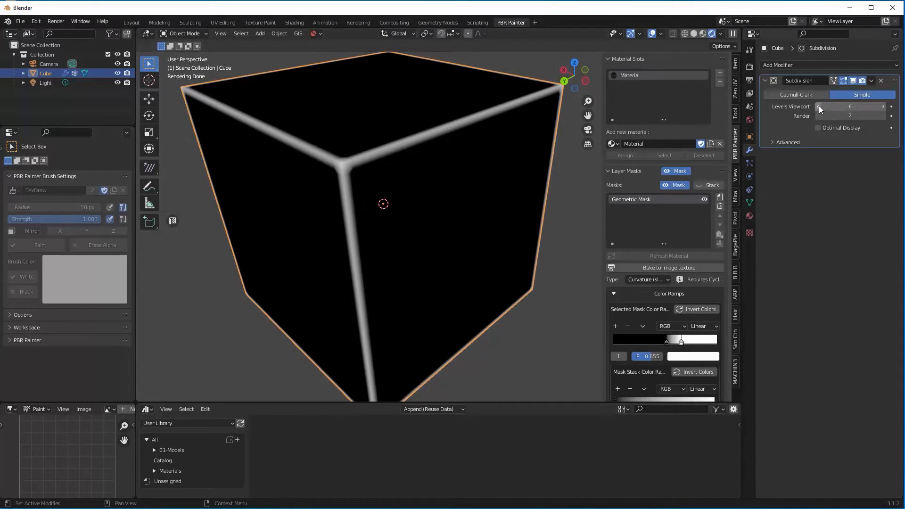
Lower the cube's Subdivision viewport levels to 4 and move the black stop of the selected mask's color ramp to 0.547.
click(821, 107)
click(821, 107)
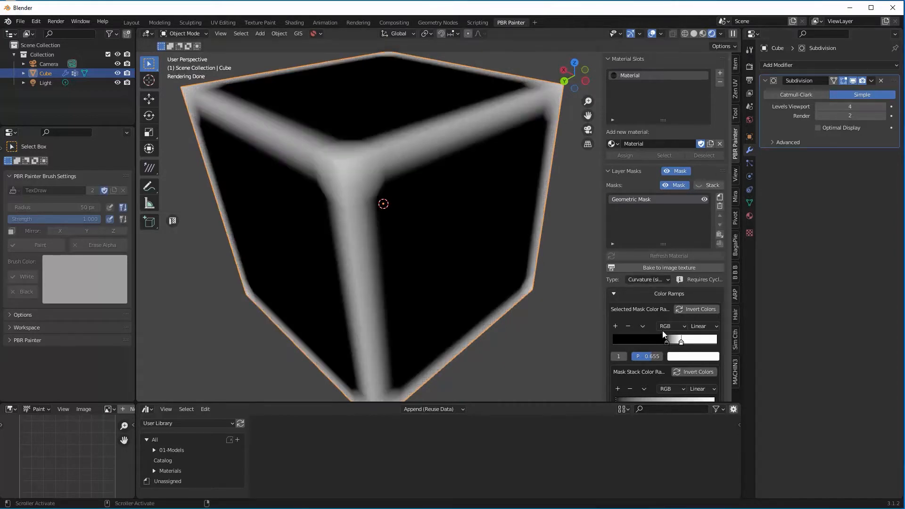
drag(665, 340, 670, 341)
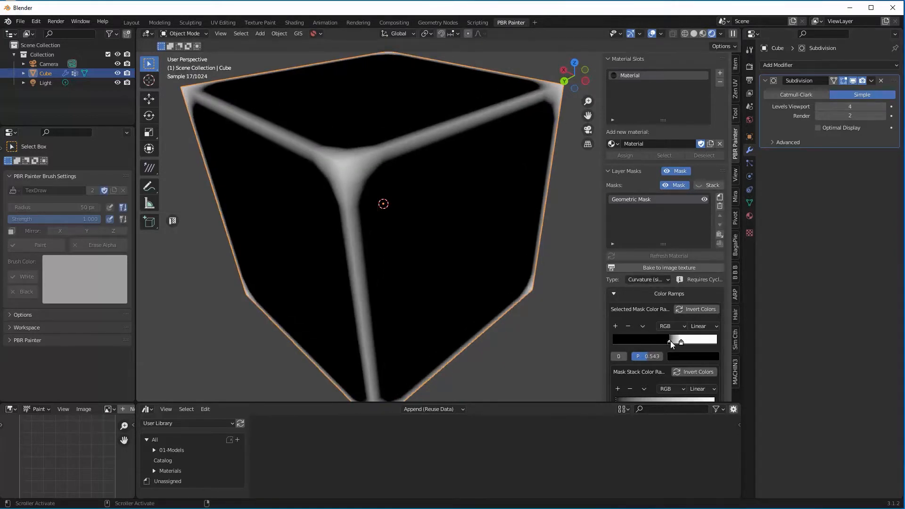
scroll(471, 231, down, 2)
middle_drag(459, 220, 437, 175)
middle_drag(300, 190, 457, 200)
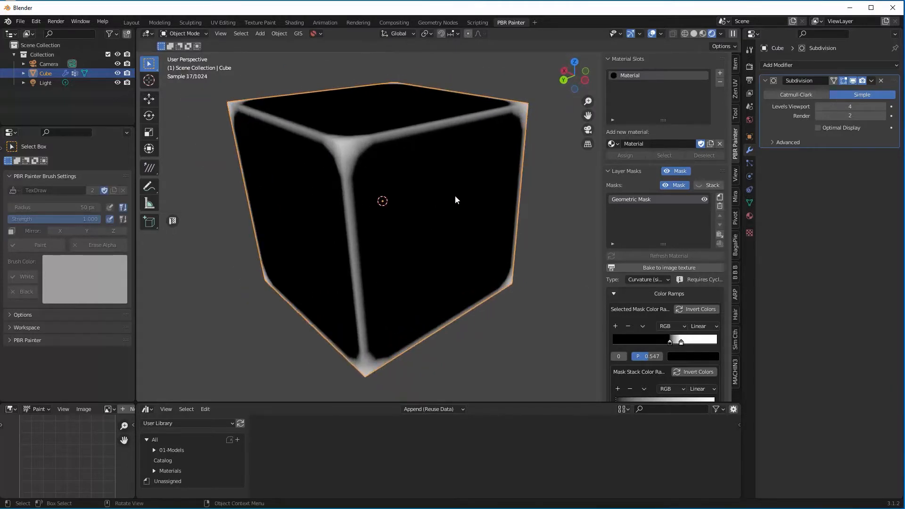
Switch the geometric mask to the Curvature type with bevel samples and radius, and examine the mask along the cube's edges.
click(653, 280)
click(660, 296)
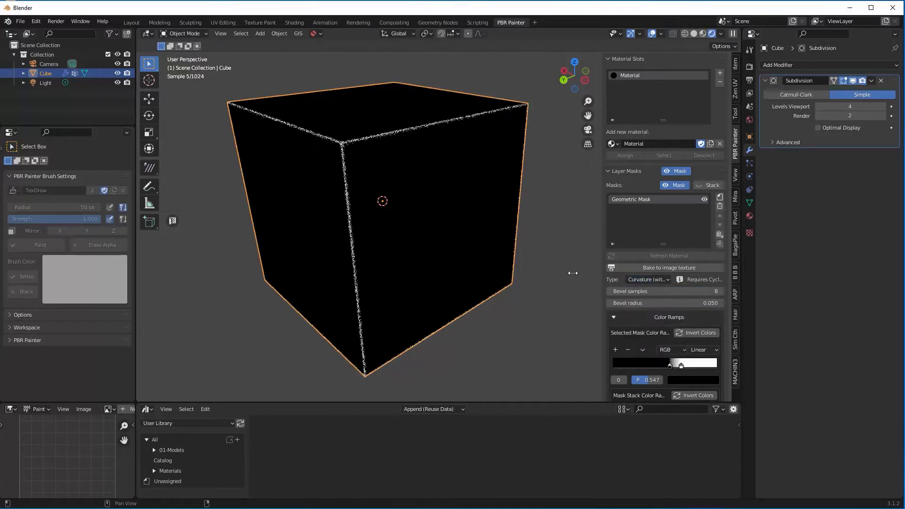
middle_drag(453, 222, 454, 241)
scroll(453, 229, up, 1)
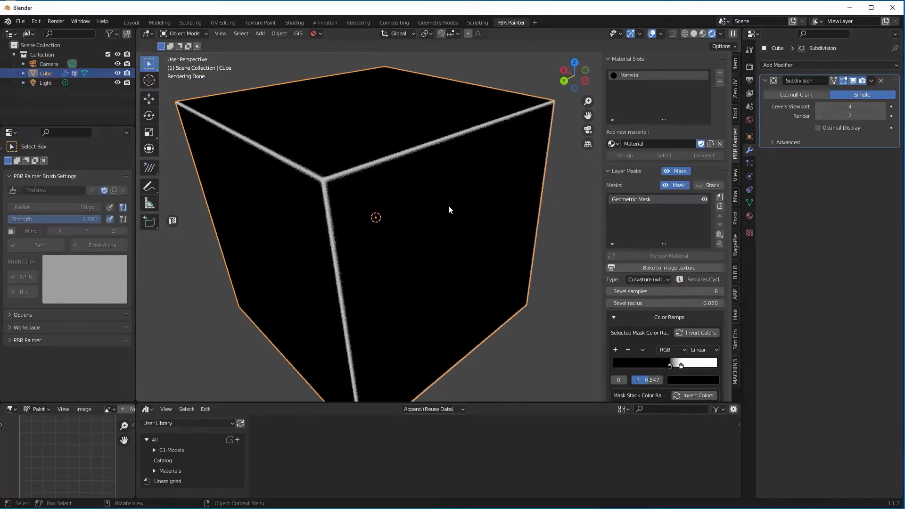
middle_drag(448, 207, 382, 197)
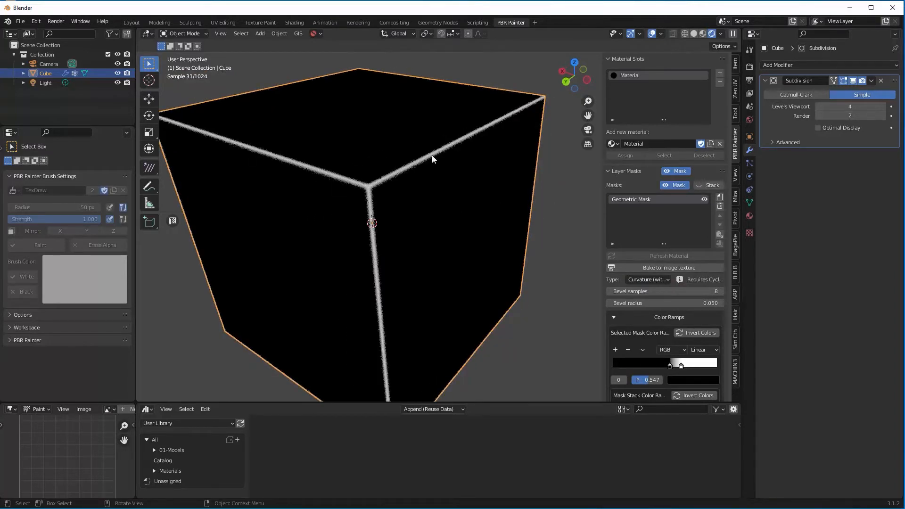
scroll(411, 166, up, 3)
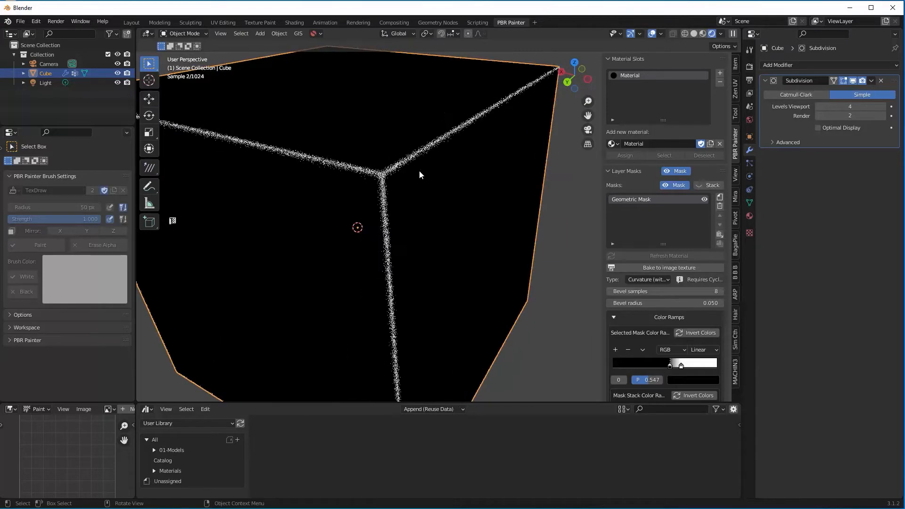
middle_drag(419, 171, 404, 202)
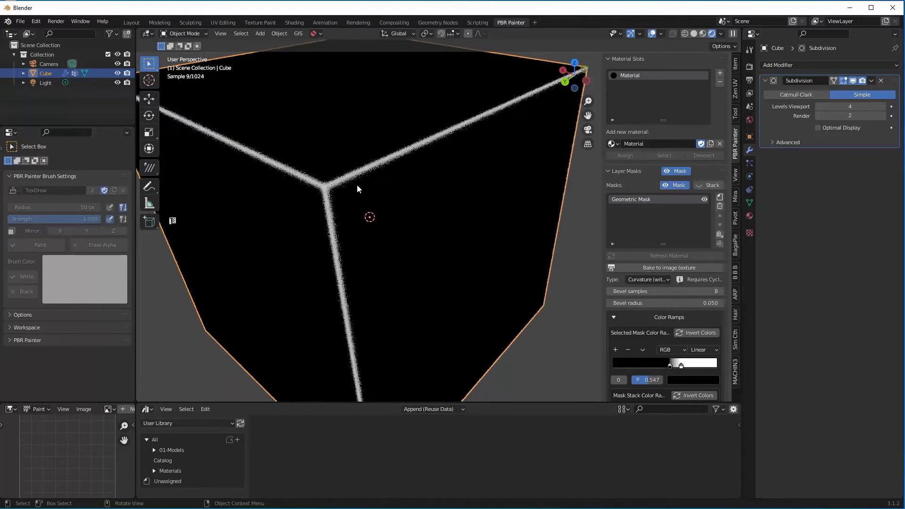
scroll(430, 207, down, 2)
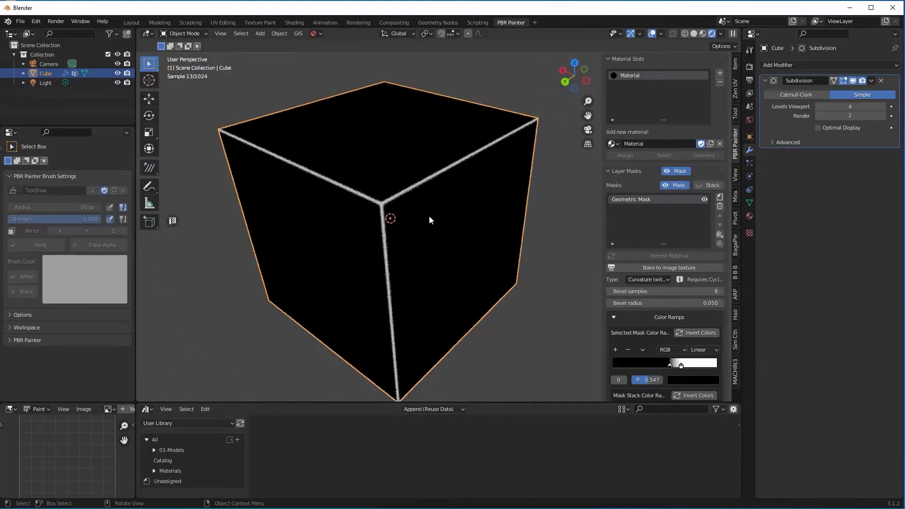
middle_drag(429, 216, 429, 208)
Return the geometric mask to the Curvature type without bevel settings and examine the cube's corners.
click(663, 282)
click(659, 288)
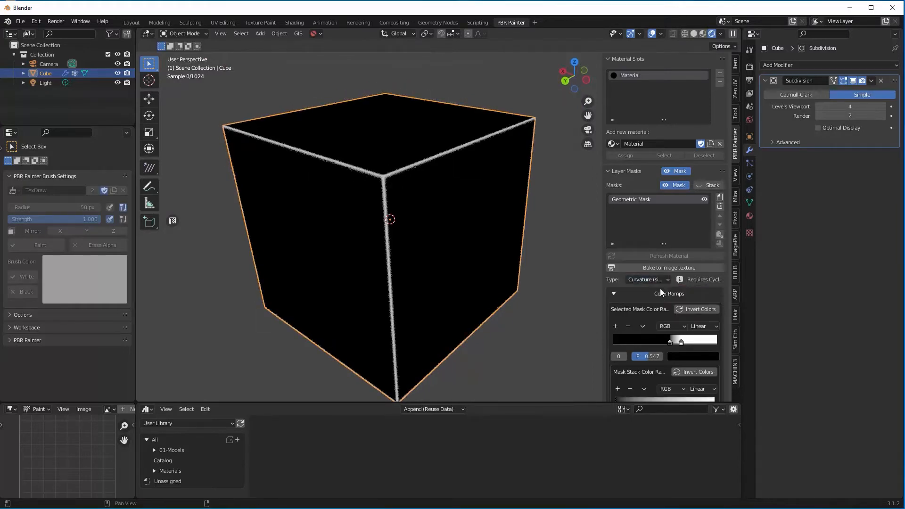
middle_drag(497, 229, 469, 229)
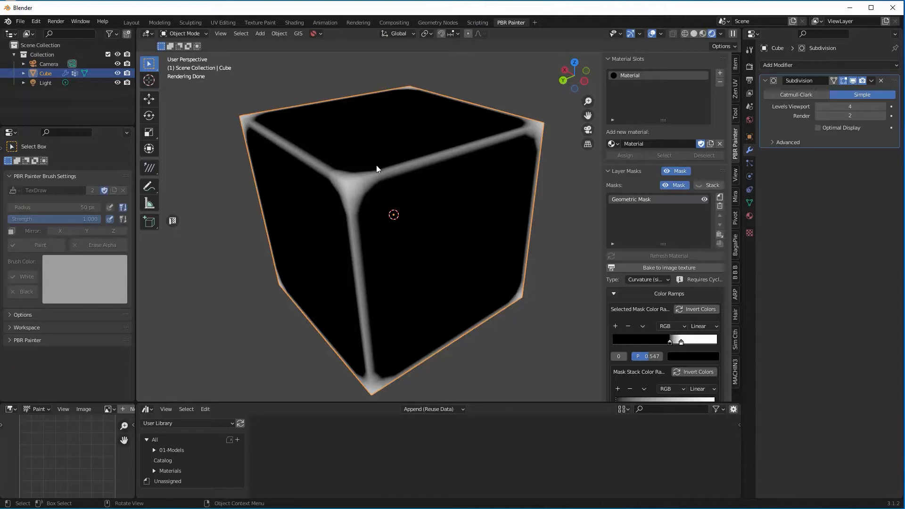
middle_drag(384, 179, 451, 257)
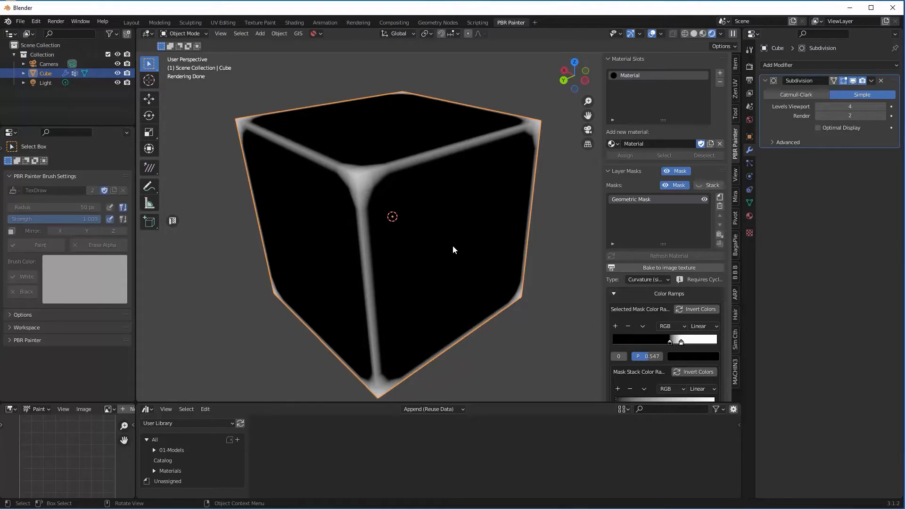
middle_drag(438, 238, 439, 241)
shift+middle_drag(439, 240, 440, 235)
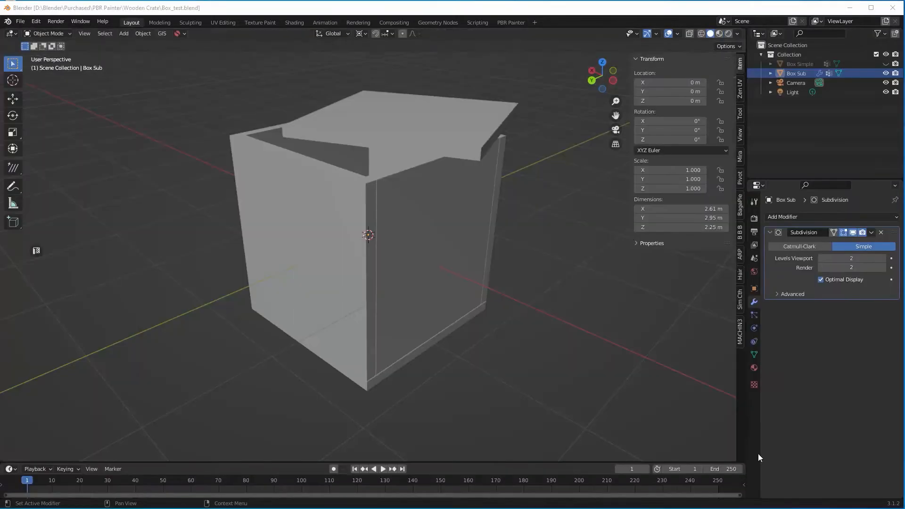
Select the Box Sub object in the Box_test.blend scene and examine its mesh in Edit Mode.
middle_drag(428, 231, 424, 227)
click(425, 228)
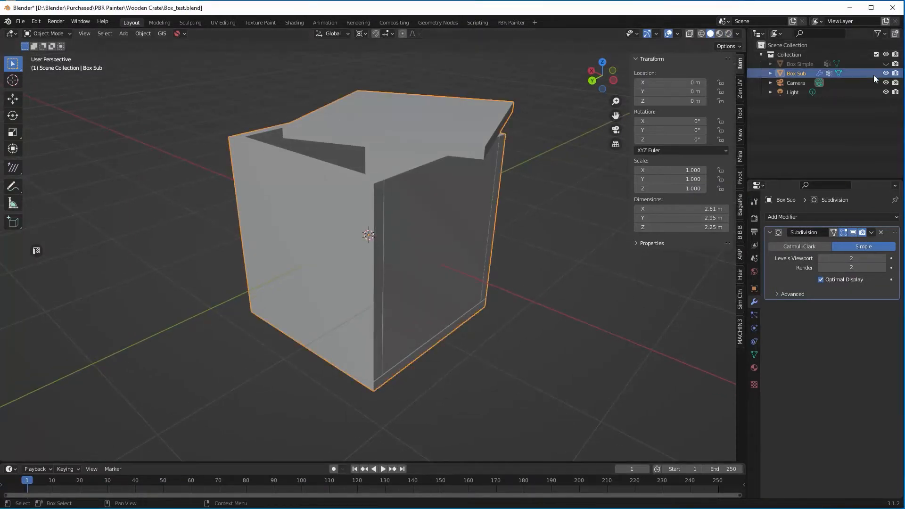
key(Tab)
middle_drag(441, 227, 424, 238)
key(Tab)
Hide Box Sub, show and select Box Simple, and examine its mesh in Edit Mode.
click(886, 73)
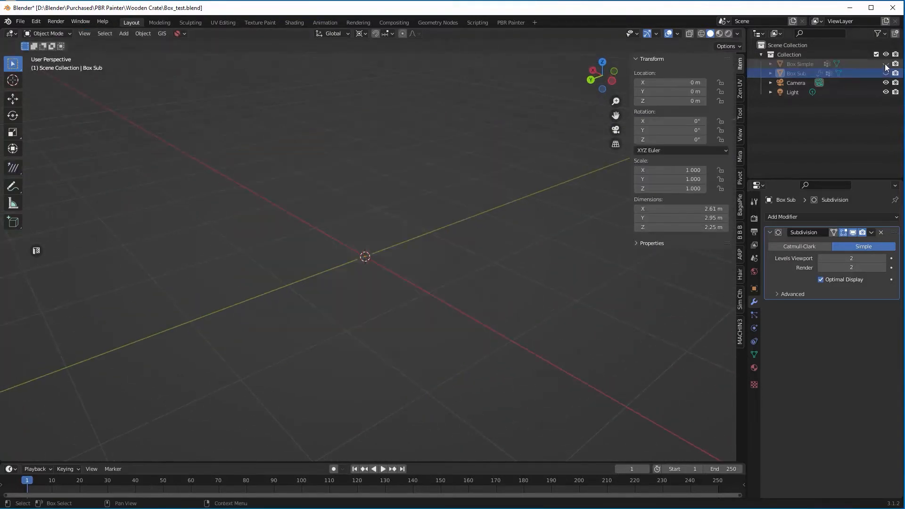
click(886, 63)
click(815, 65)
key(Tab)
middle_drag(589, 202, 479, 208)
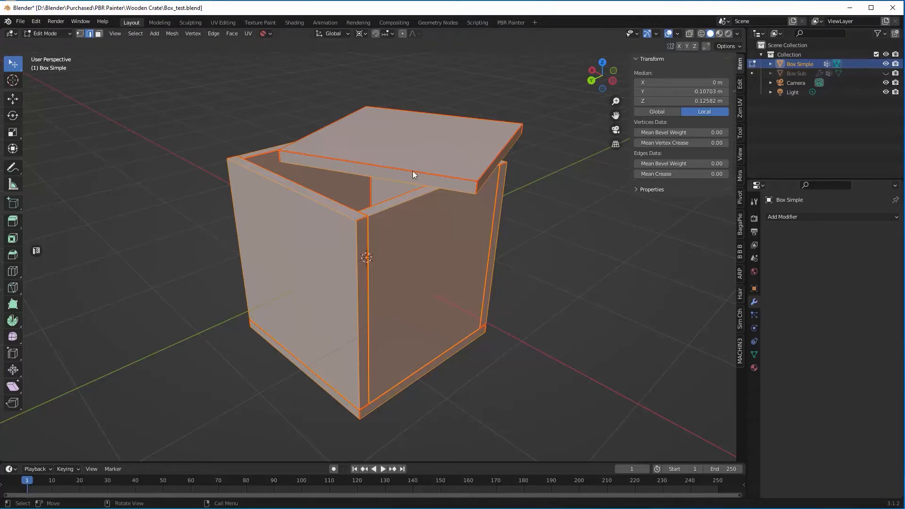
middle_drag(413, 172, 410, 209)
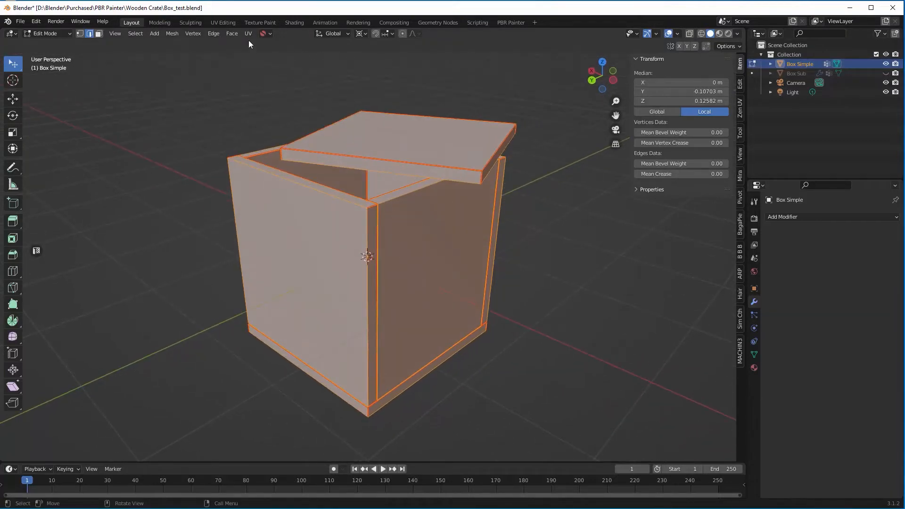
Examine Box Simple's UV layout in the UV Editing workspace and return to Object Mode.
click(227, 22)
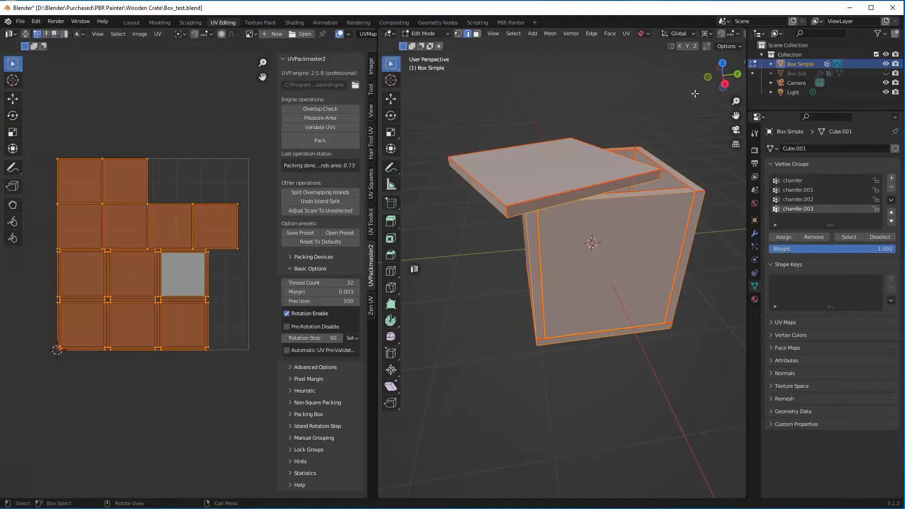
mouse_move(509, 253)
middle_down()
mouse_move(556, 232)
mouse_move(523, 245)
middle_up()
key(Tab)
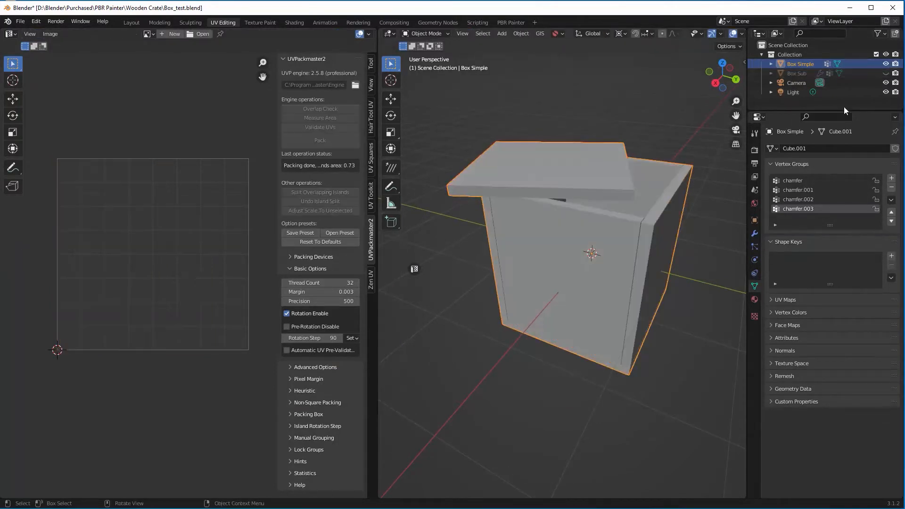
Show Box Sub in place of Box Simple, select its whole mesh in Edit Mode, and examine its UV layout and UV maps.
click(886, 74)
click(807, 74)
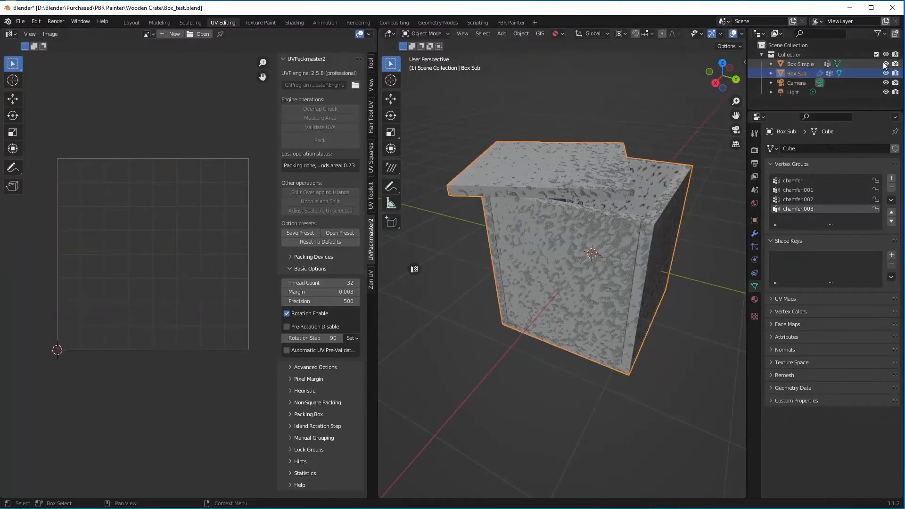
click(886, 65)
key(Tab)
middle_drag(591, 219, 559, 214)
key(a)
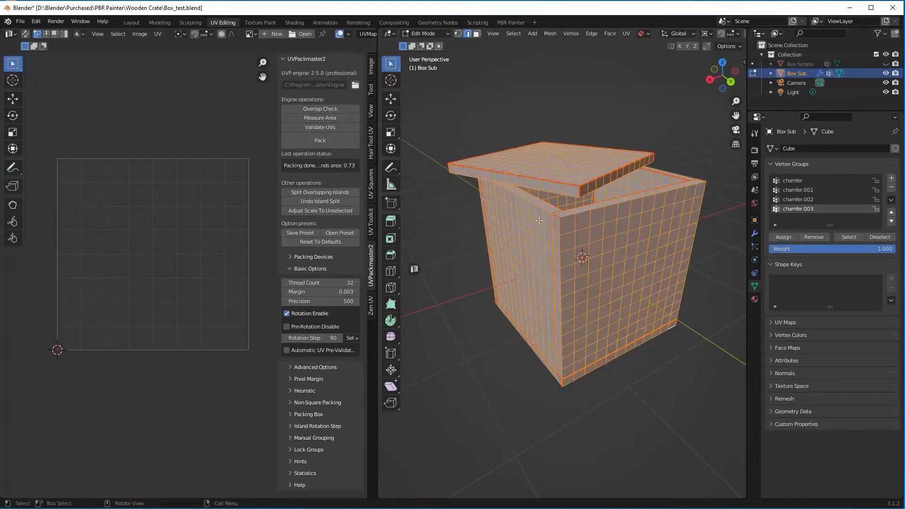
click(773, 325)
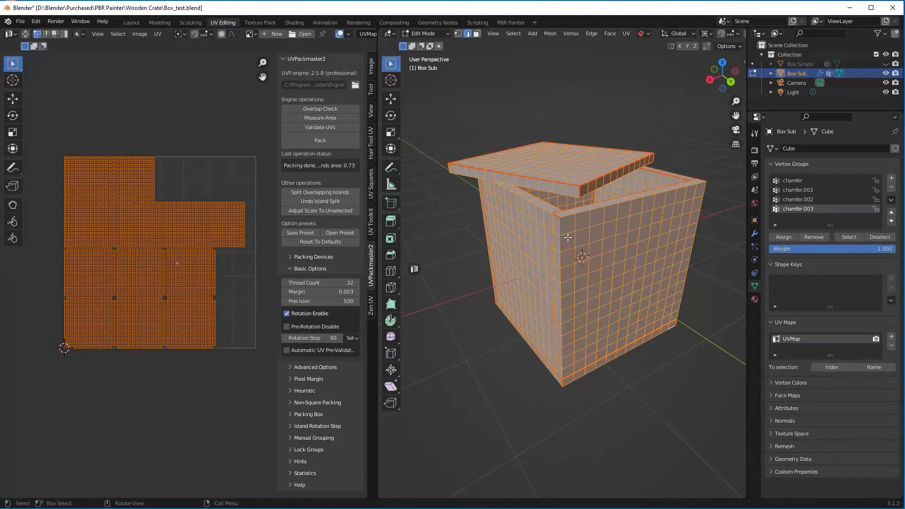
Switch to the PBR Painter workspace and enlarge the 3D viewport by shrinking the asset browser area.
click(513, 21)
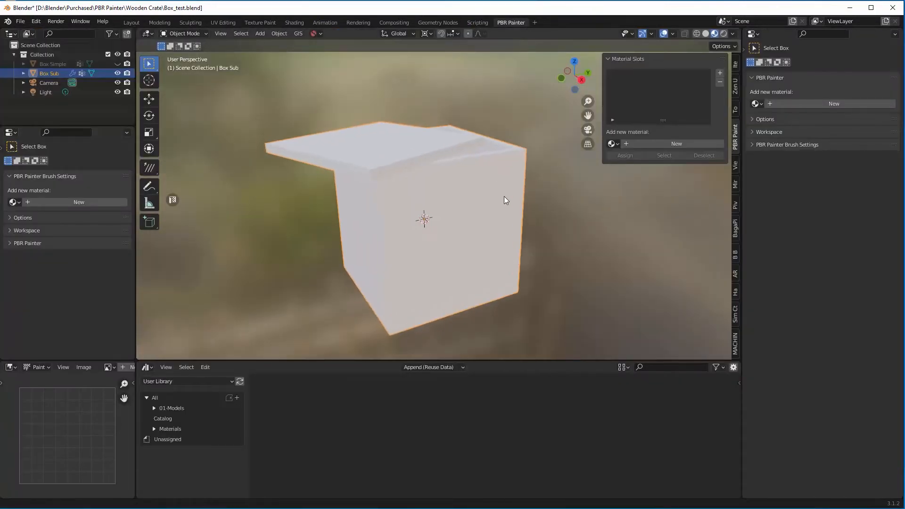
mouse_move(505, 201)
middle_down()
mouse_move(485, 198)
mouse_move(490, 192)
middle_up()
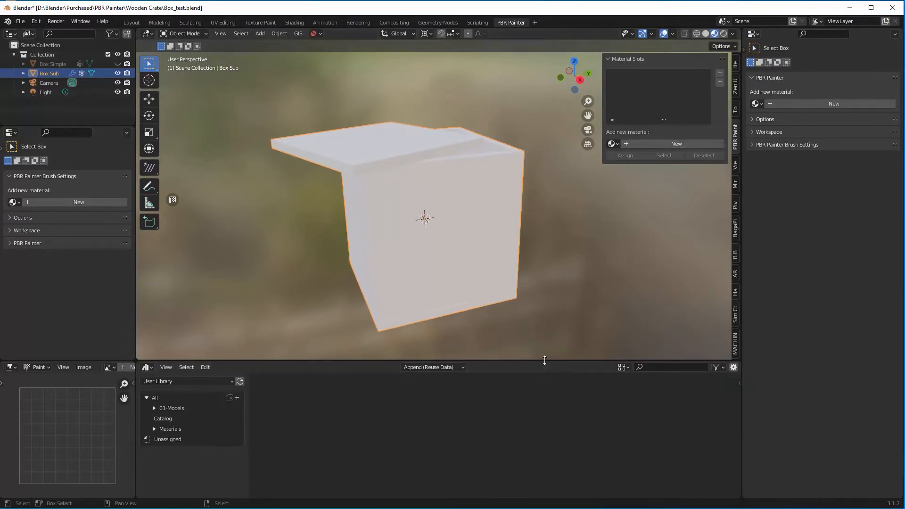
drag(542, 362, 539, 417)
middle_drag(497, 246, 499, 255)
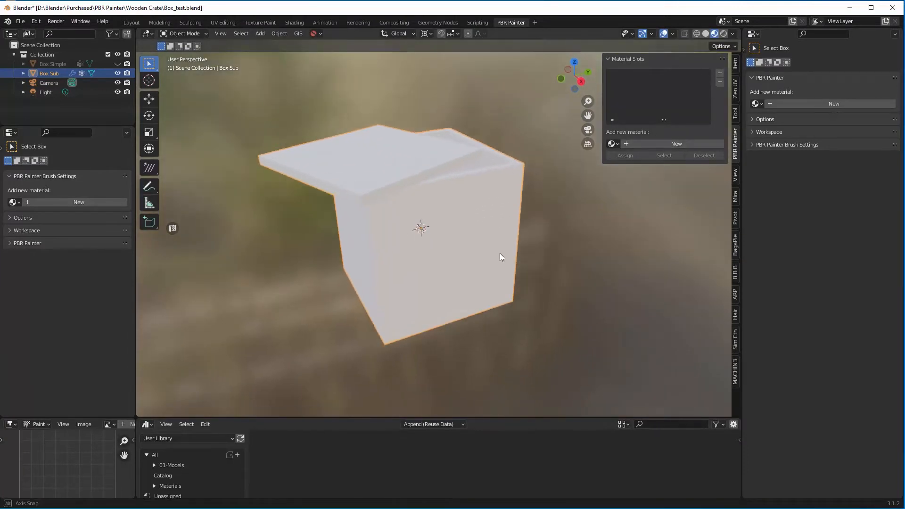
Add a new material to Box Sub and name it Box.
click(674, 144)
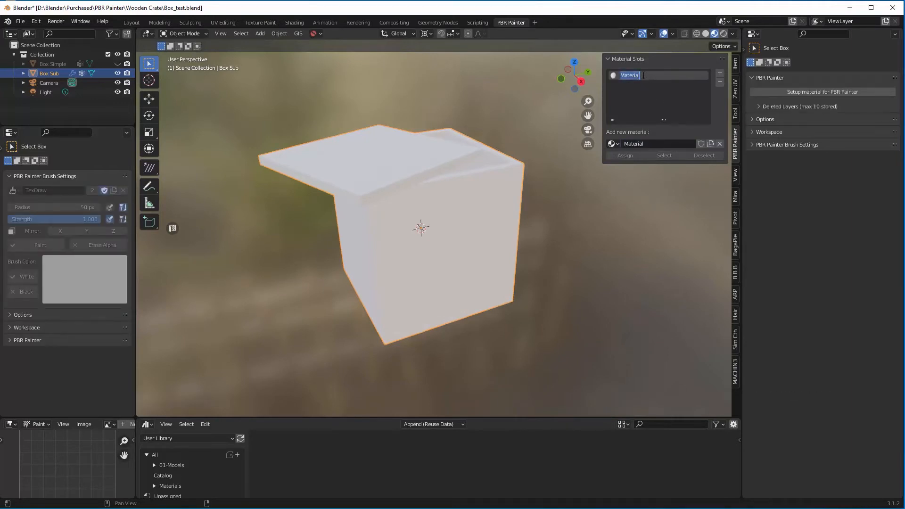
text(Box)
key(Return)
Set up the Box material for PBR Painter with Backup current material disabled.
click(821, 92)
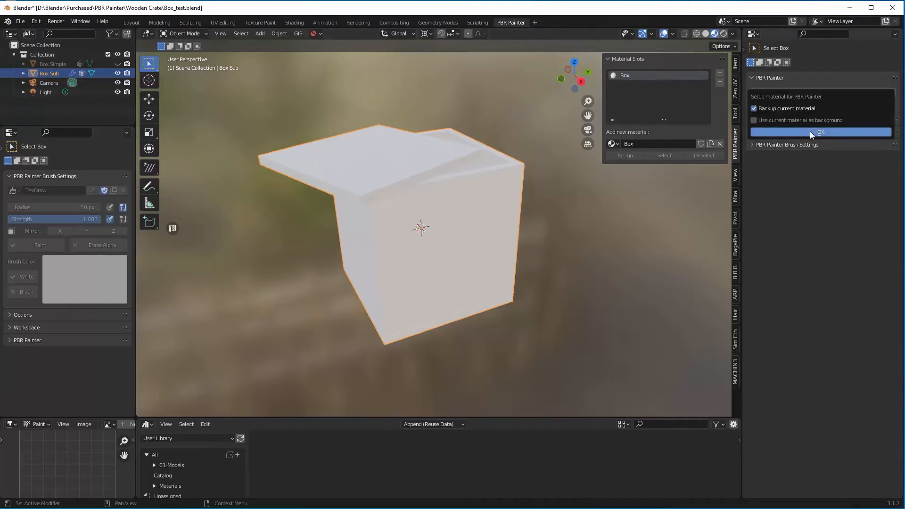
click(754, 107)
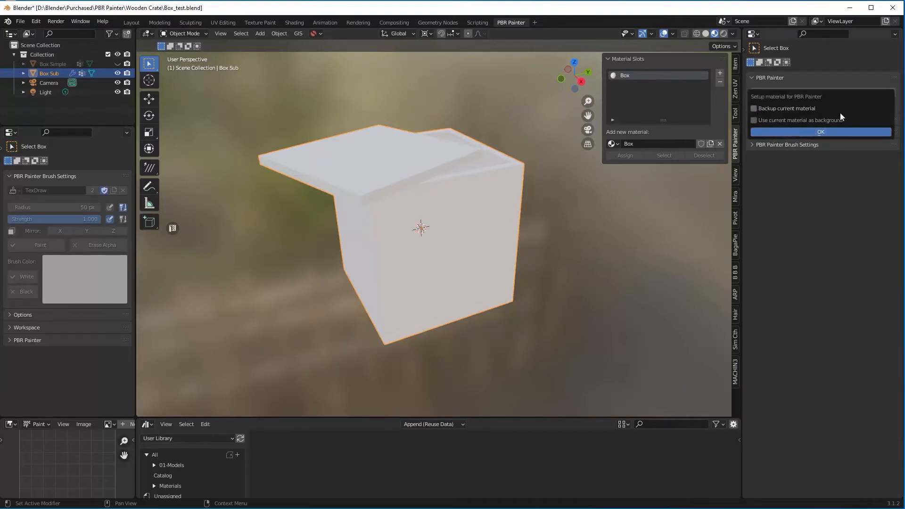
click(824, 133)
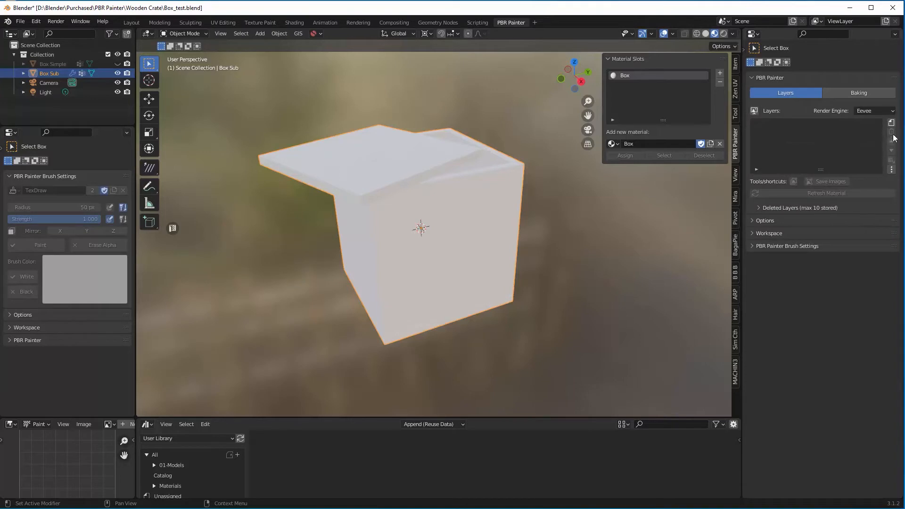
middle_drag(420, 228, 452, 210)
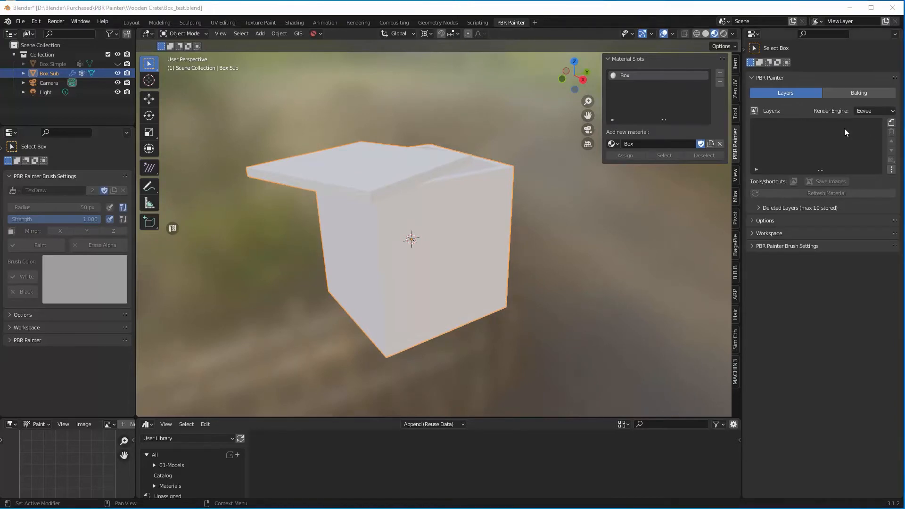
Add a Standard, Filled layer named Base Wood to the Box material.
click(891, 123)
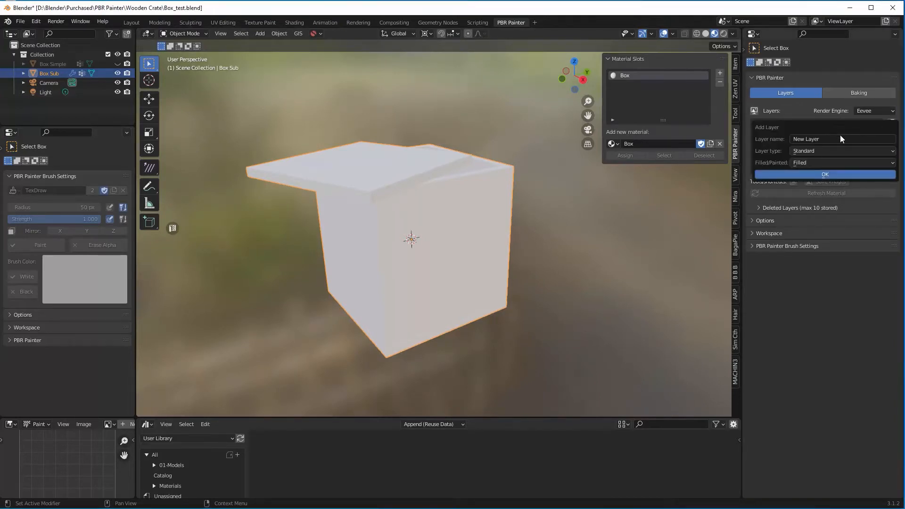
click(835, 138)
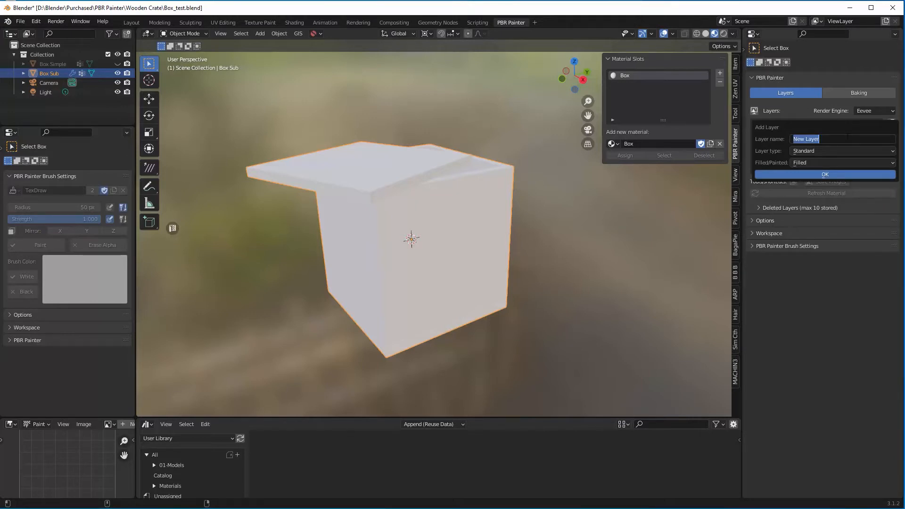
text(Base Wood)
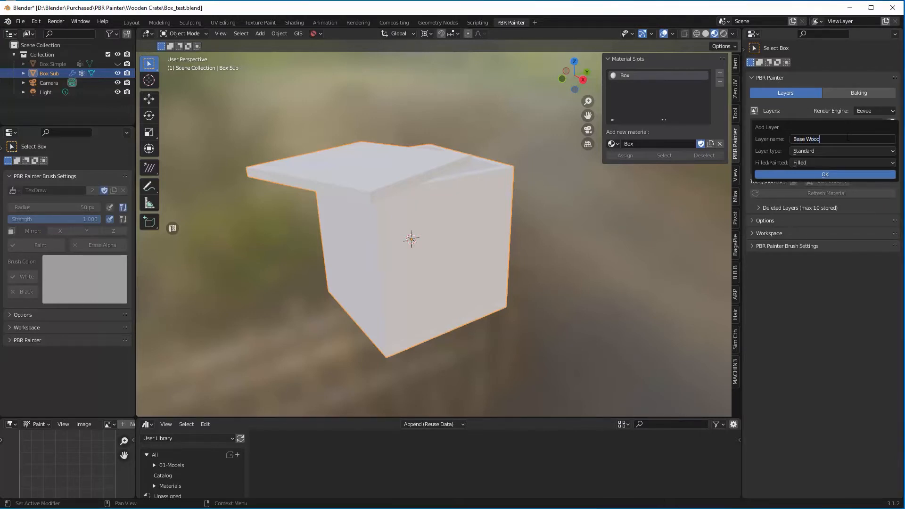
click(830, 174)
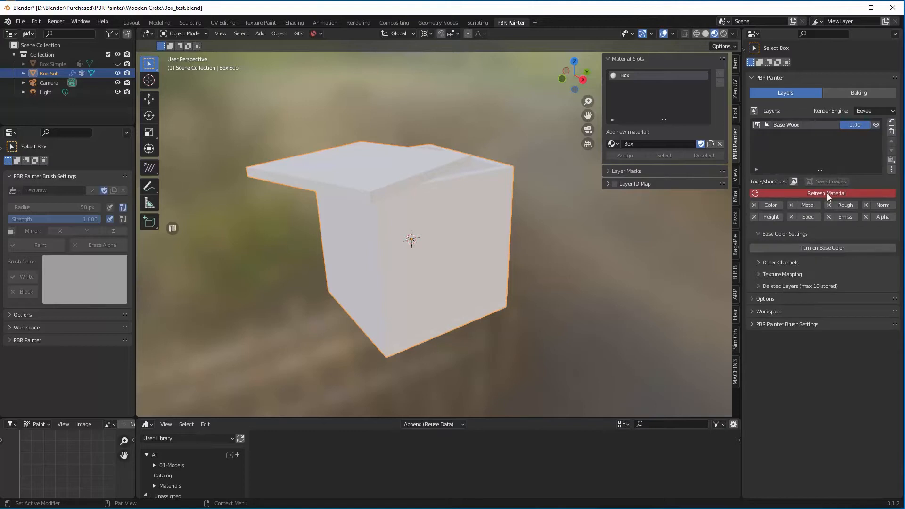
Import the Wood059_2K Color, NormalGL and Roughness textures from the Wood059_2K-JPG folder into the Base Wood layer and refresh the material.
click(793, 181)
click(485, 84)
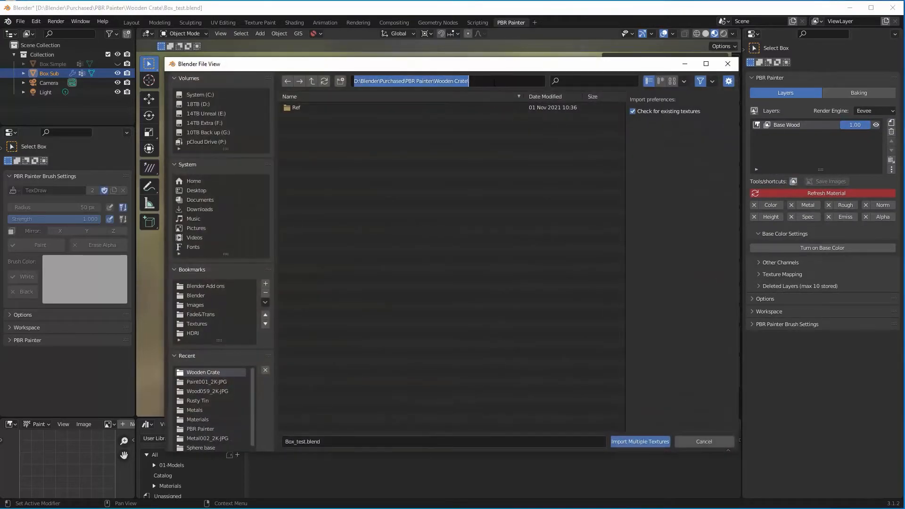
click(207, 391)
click(344, 117)
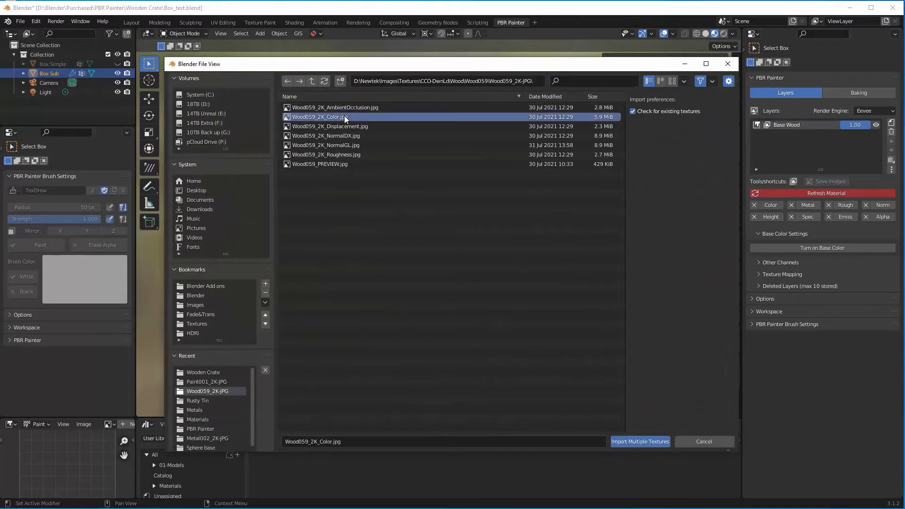
ctrl+click(351, 145)
ctrl+click(354, 154)
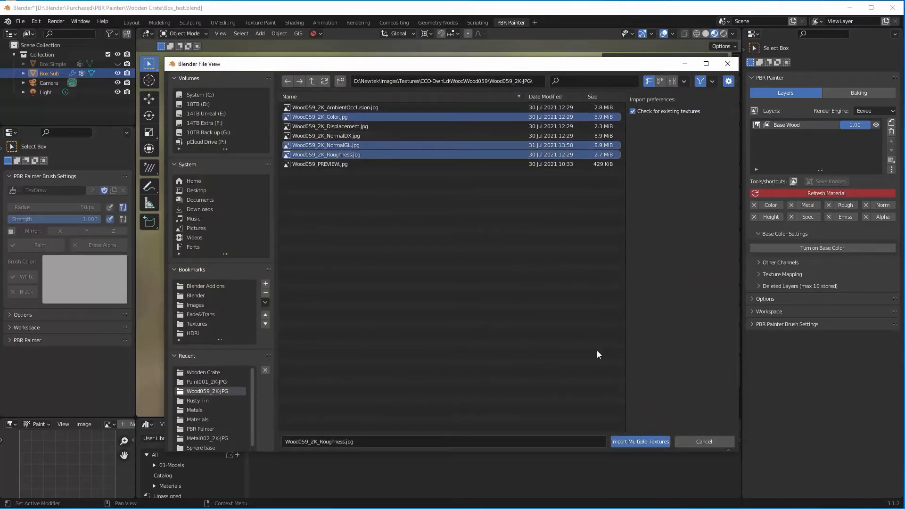
click(653, 441)
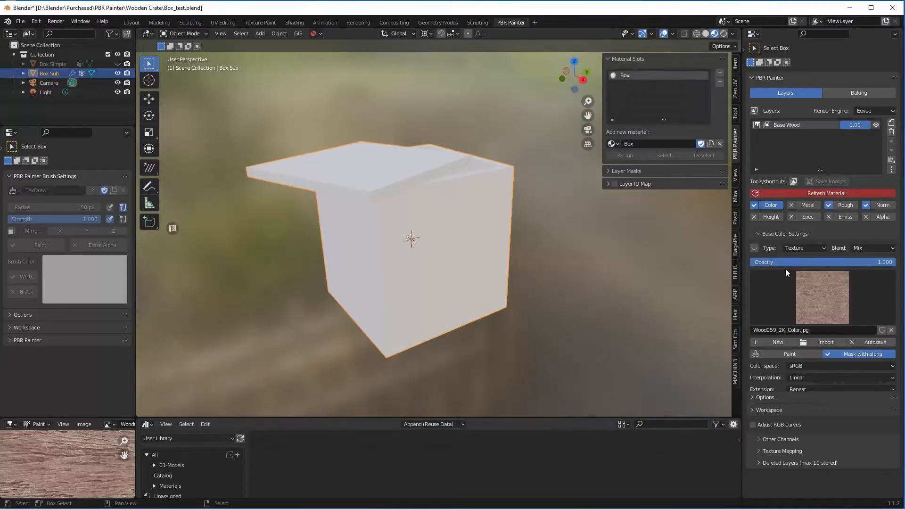
click(827, 193)
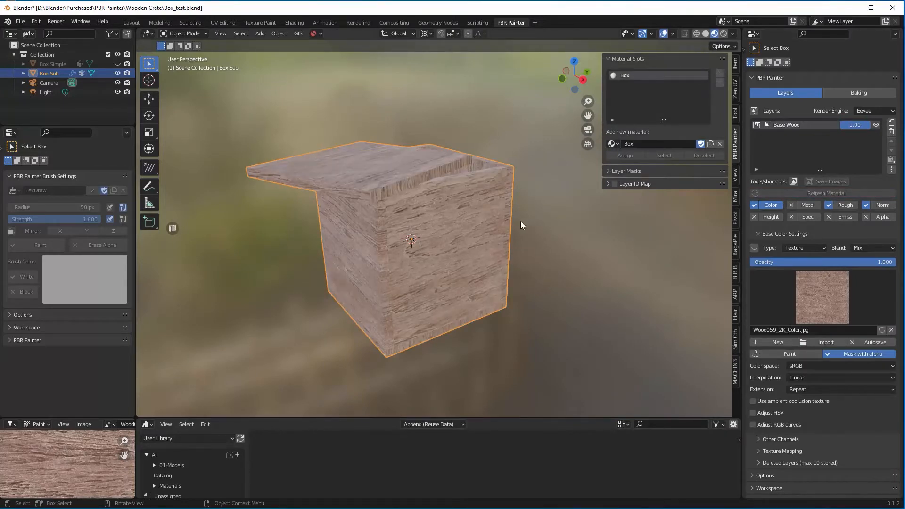
Set the Base Wood layer's texture mapping scale to 5 in both X and Y and check the wood grain around the box.
mouse_move(520, 222)
middle_down()
mouse_move(526, 234)
mouse_move(544, 211)
mouse_move(473, 242)
middle_up()
scroll(544, 211, up, 5)
scroll(504, 245, down, 2)
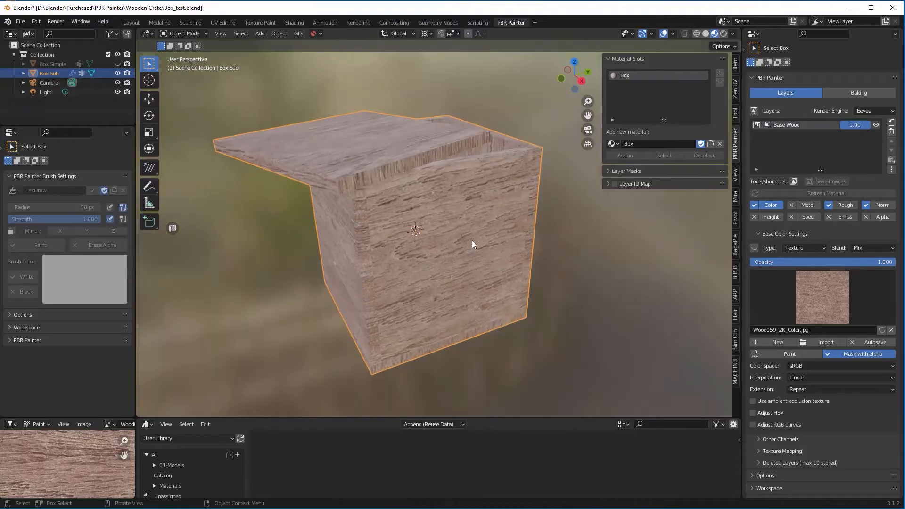
click(757, 452)
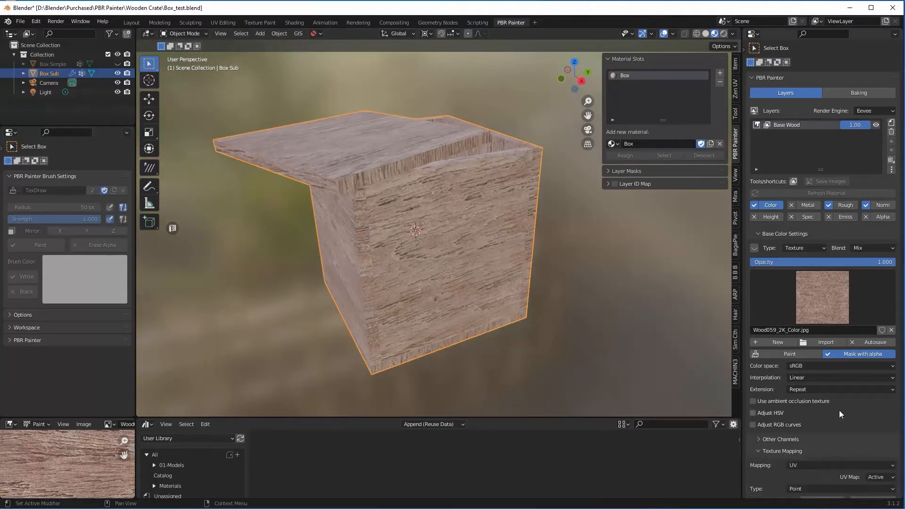
scroll(839, 410, down, 5)
double_click(823, 411)
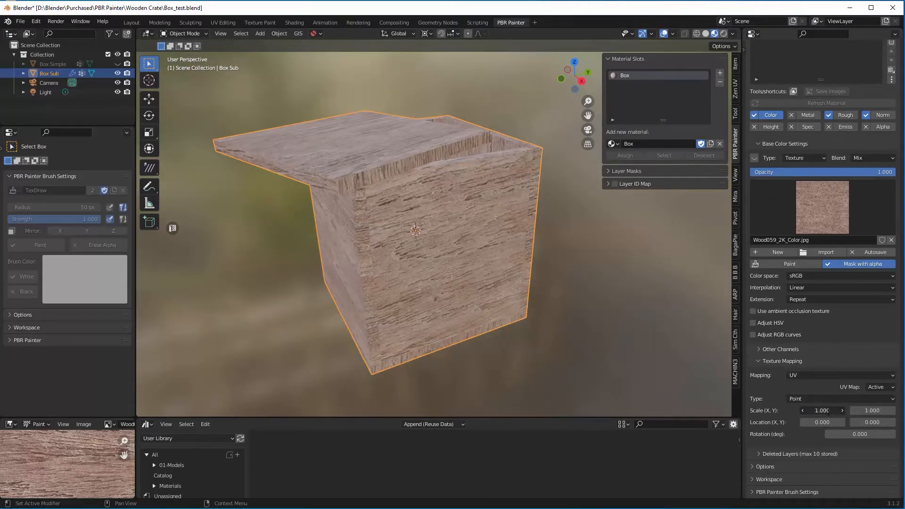
text(5)
key(Tab)
text(5)
key(Tab)
key(Return)
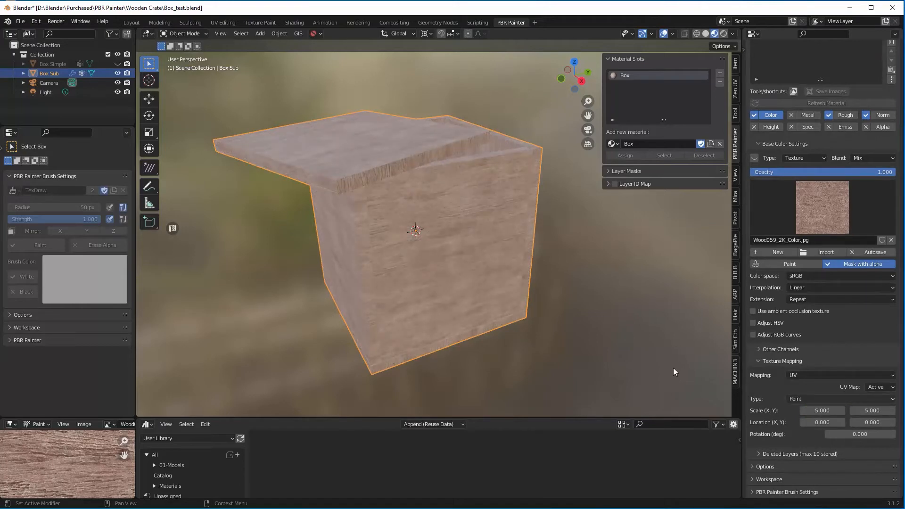
middle_drag(673, 367, 424, 255)
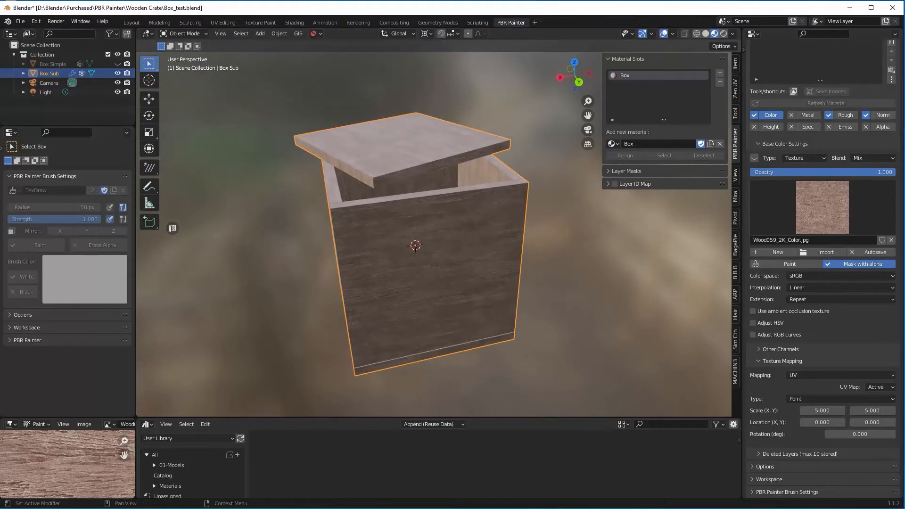
middle_drag(529, 260, 542, 261)
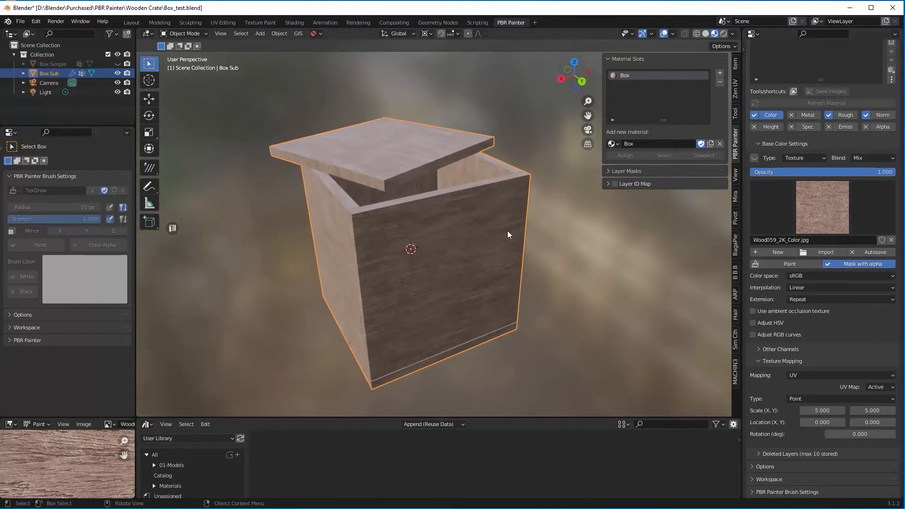
Add a Standard, Filled layer named Varnished Wood above Base Wood.
scroll(863, 188, up, 5)
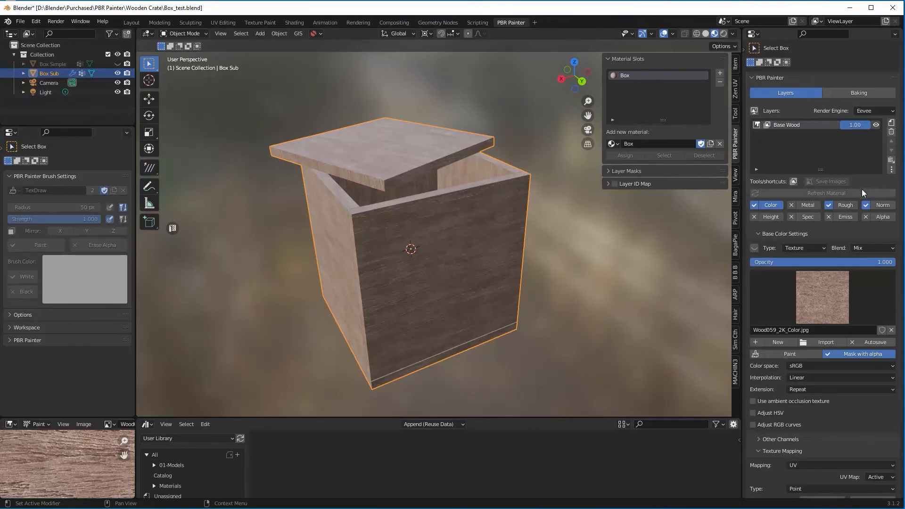
click(890, 123)
click(844, 138)
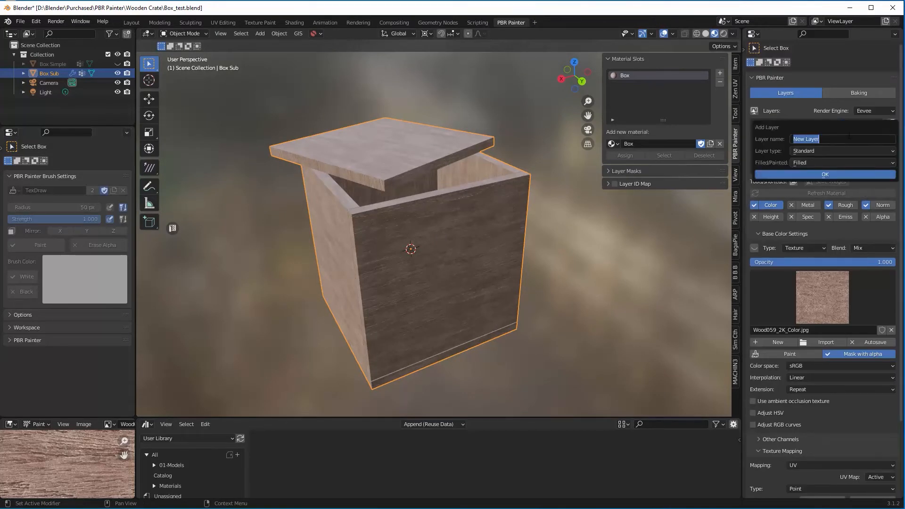
text(Varnished Wood)
click(847, 174)
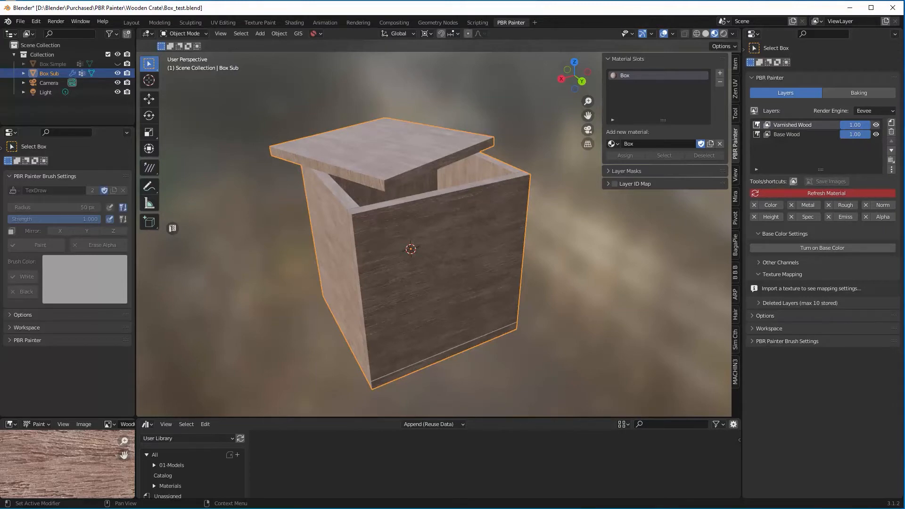
Import the Wood066_2K Color, NormalGL, Roughness and Specular textures from the Wood066_2K-JPG folder into Varnished Wood and refresh the material.
click(794, 182)
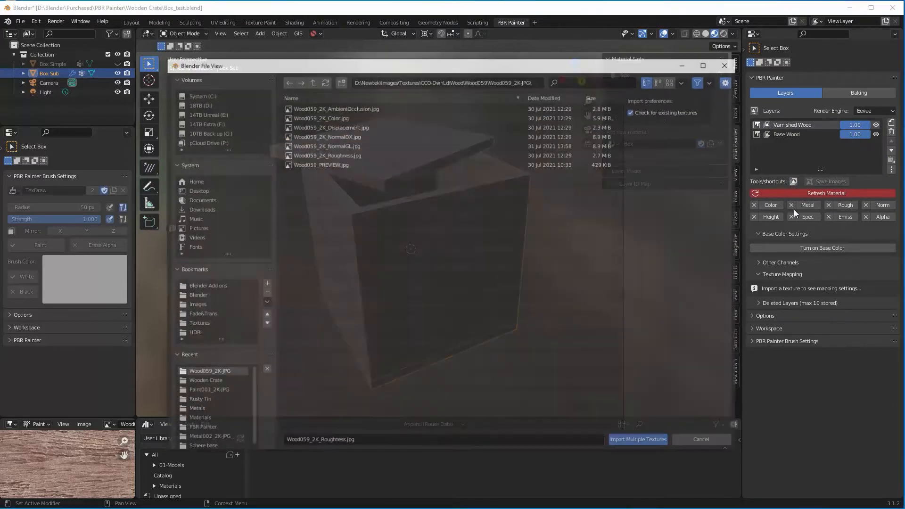
click(505, 81)
text(D:\Newtek\Images\Textures\CC0-DwnLd\Wood\Wood066\Wood066_2K-JPG\)
key(Return)
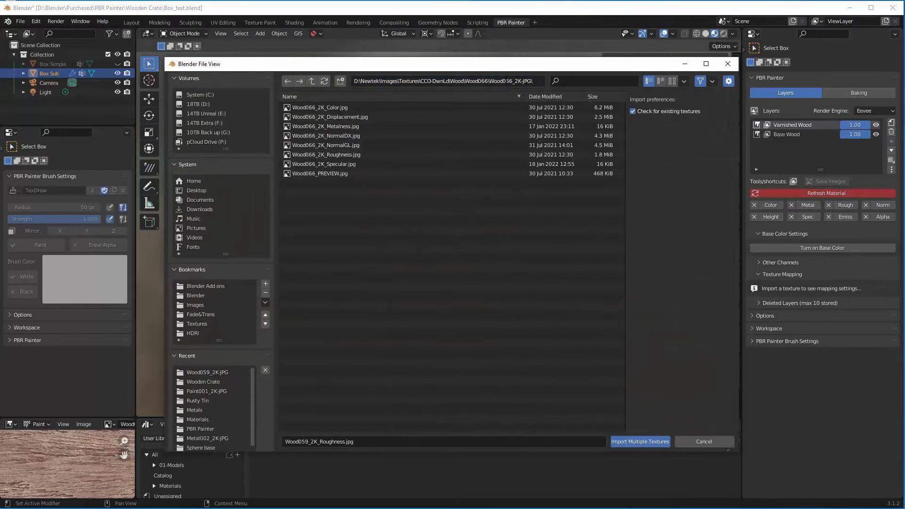
click(320, 107)
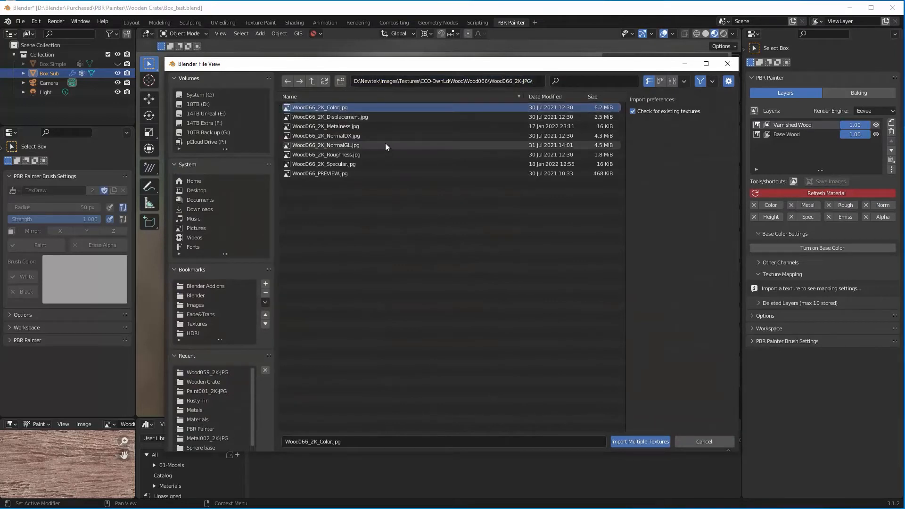
ctrl+click(359, 145)
ctrl+click(355, 155)
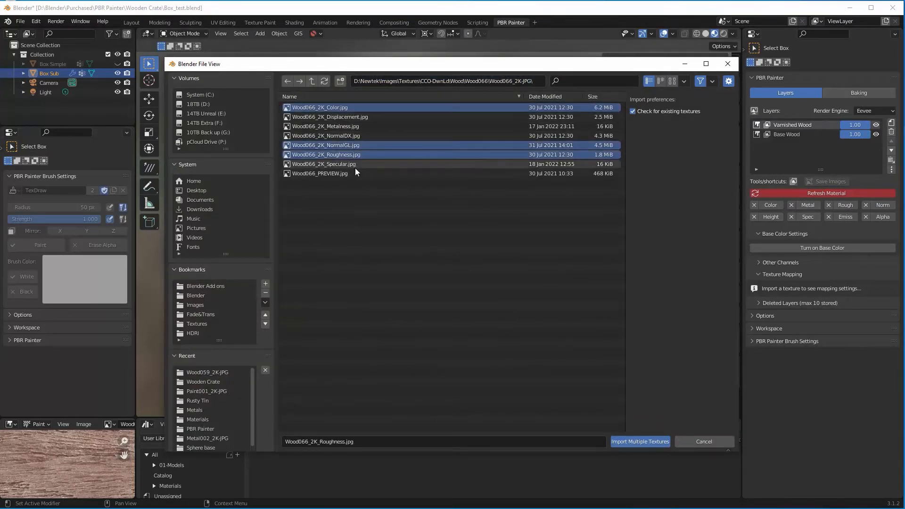
ctrl+click(352, 164)
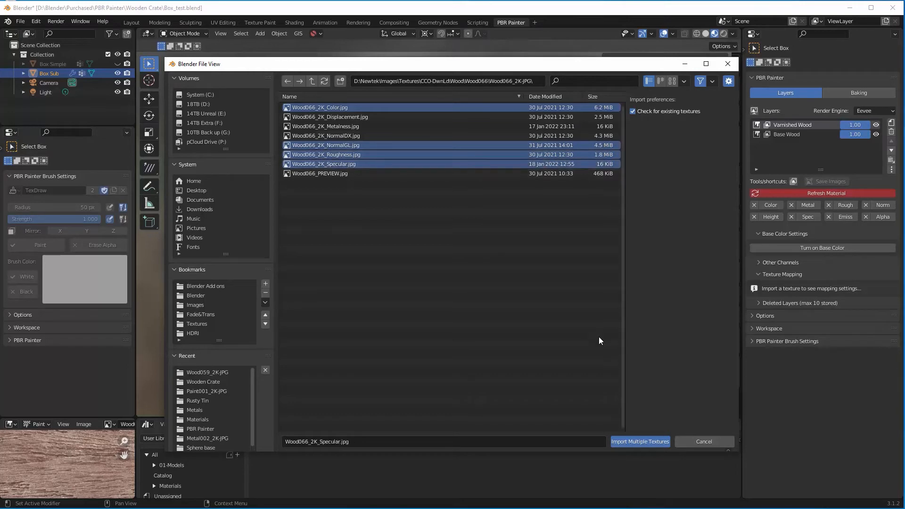
click(642, 442)
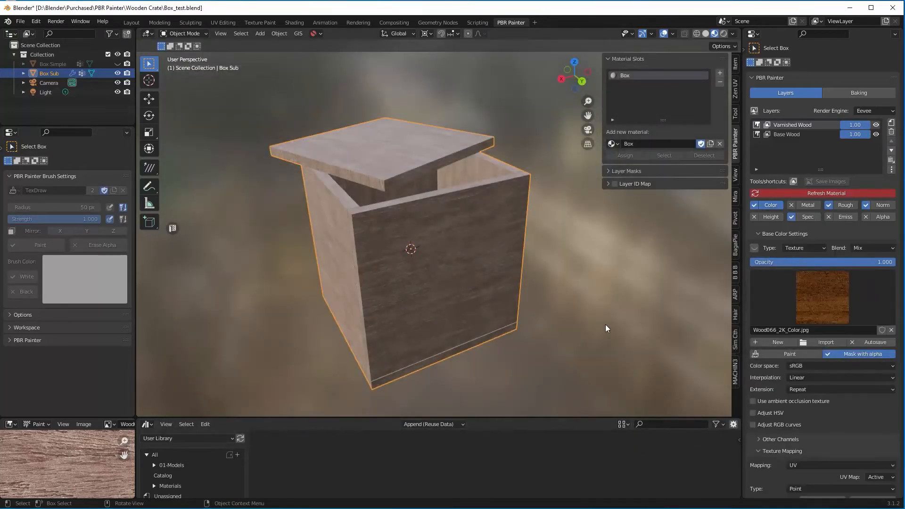
click(828, 193)
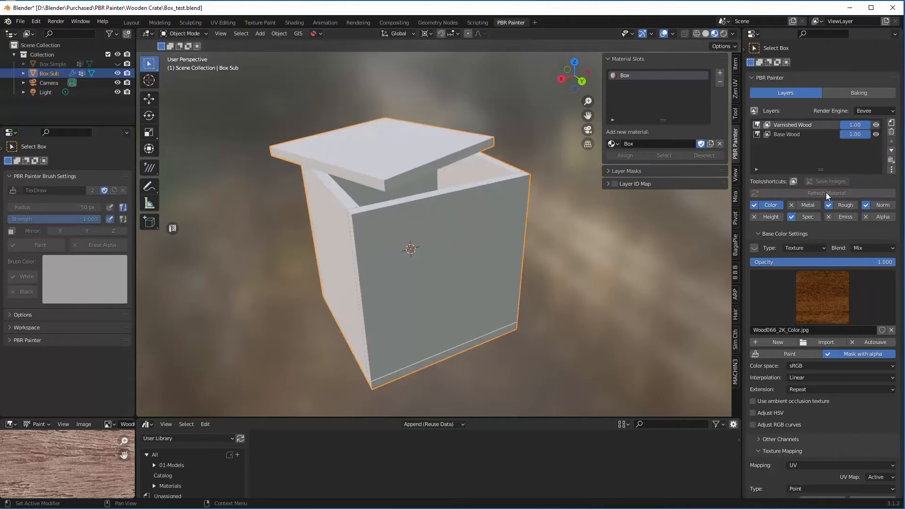
Set the Varnished Wood layer's texture mapping scale to 5 in both X and Y.
middle_drag(485, 237, 473, 176)
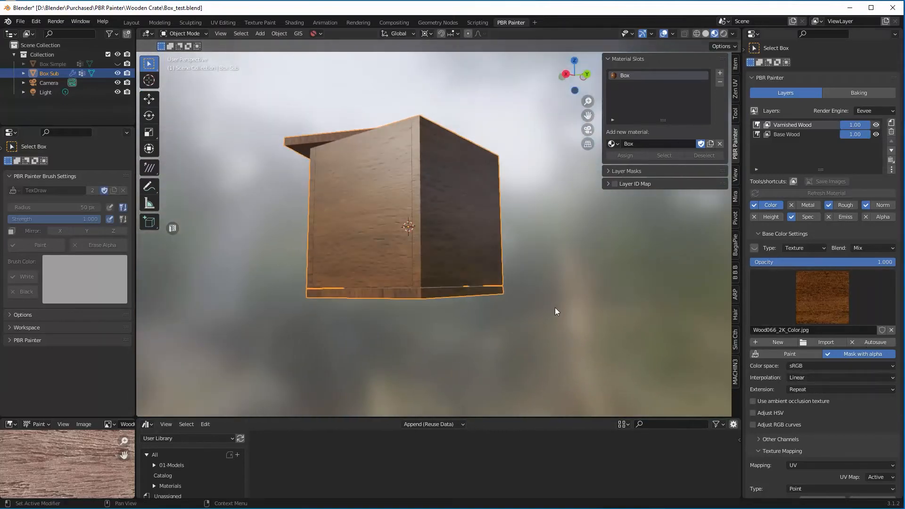
mouse_move(447, 262)
middle_down()
mouse_move(440, 279)
mouse_move(442, 270)
middle_up()
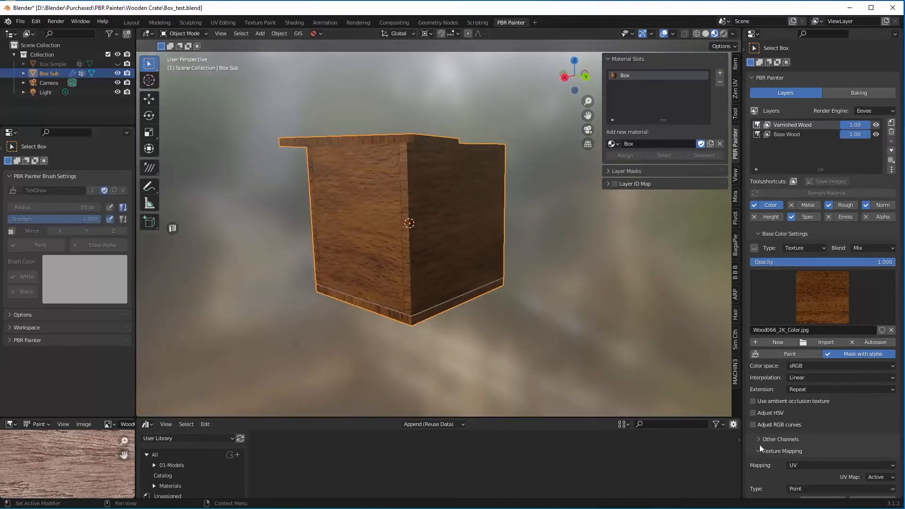
scroll(759, 452, down, 2)
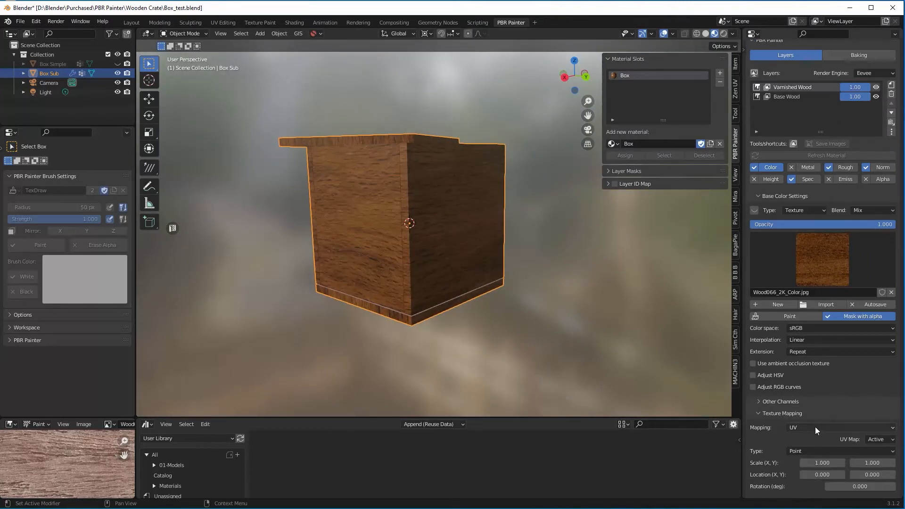
middle_drag(502, 310, 471, 309)
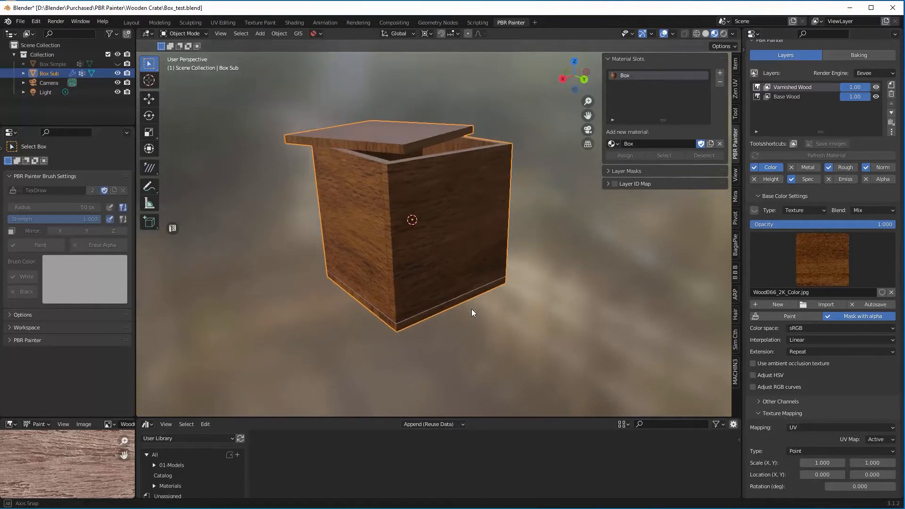
scroll(848, 413, down, 2)
click(830, 424)
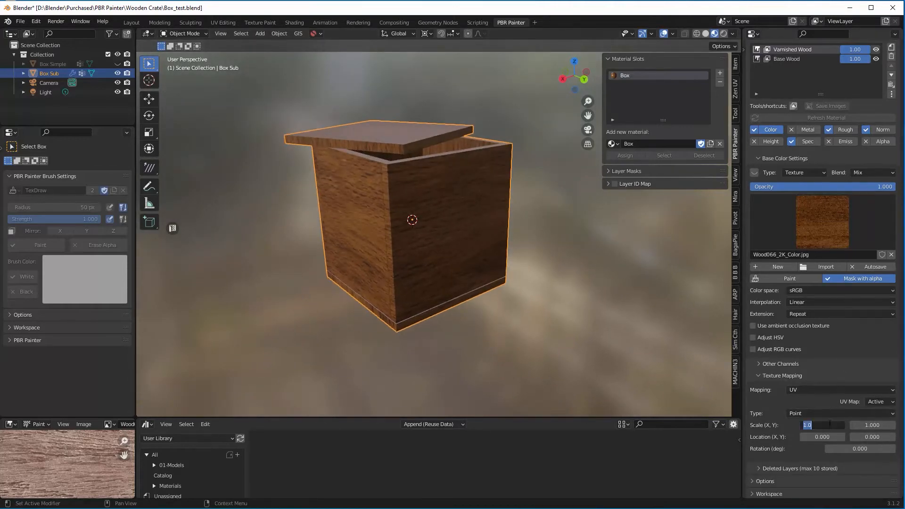
text(5)
key(Tab)
text(5)
key(Return)
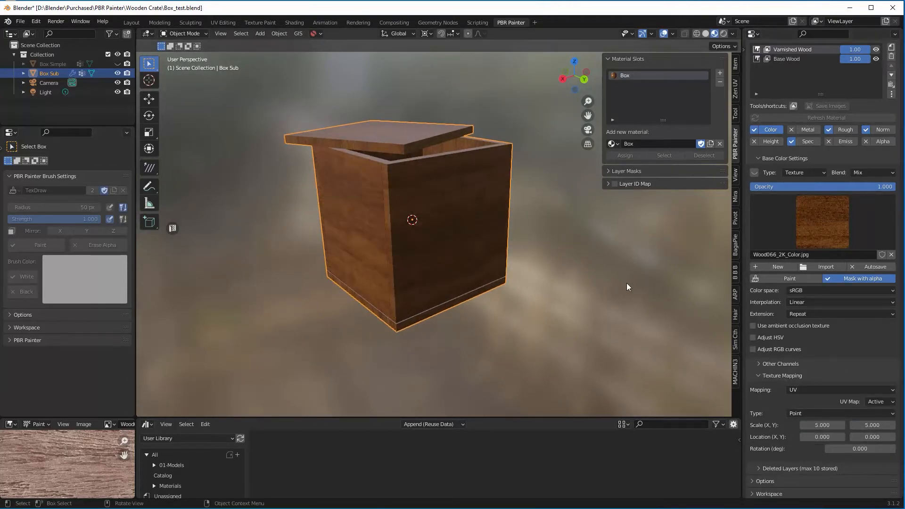
Add a Geometric Mask to the Varnished Wood layer.
middle_drag(626, 283, 423, 239)
scroll(452, 226, up, 3)
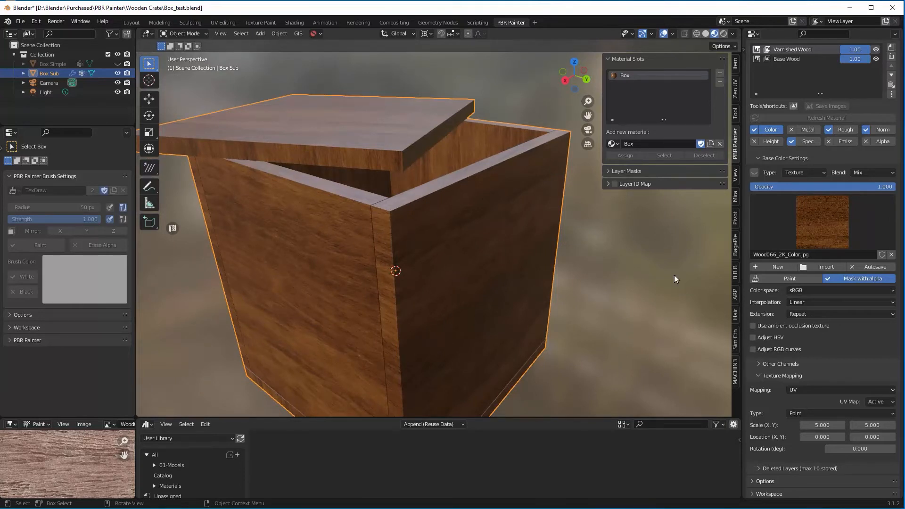
click(607, 171)
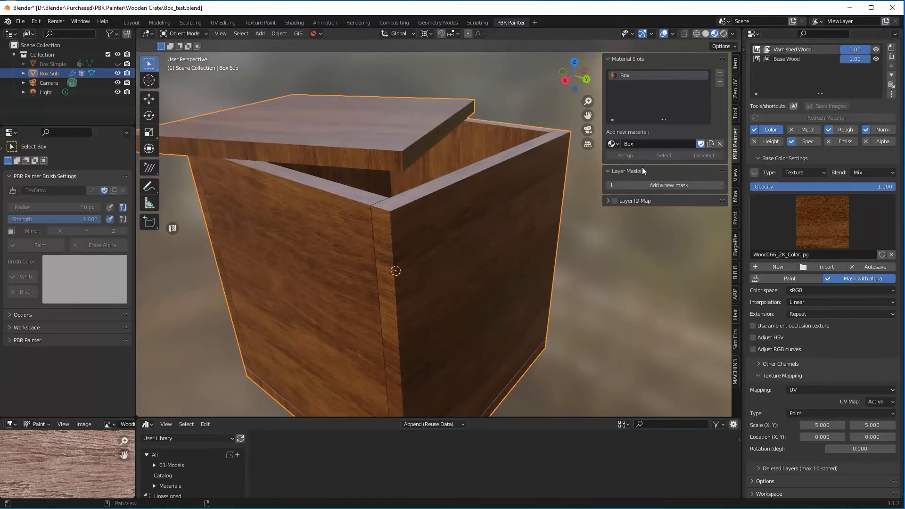
click(668, 186)
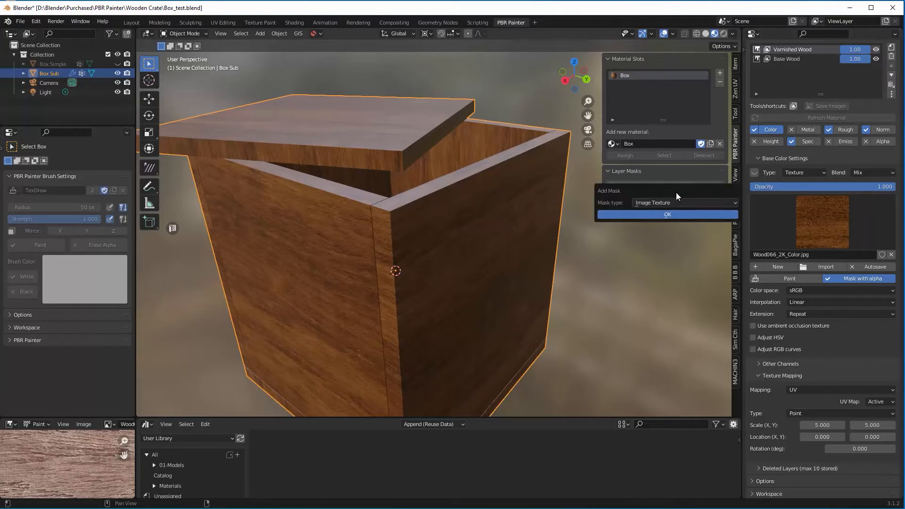
click(669, 203)
click(671, 224)
click(665, 214)
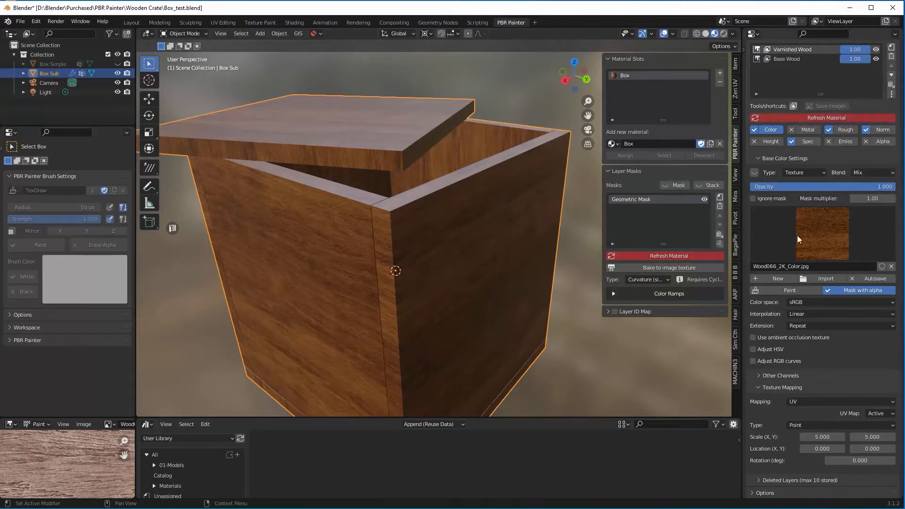
Set the render engine to Cycles and switch the viewport to rendered shading.
scroll(875, 223, up, 4)
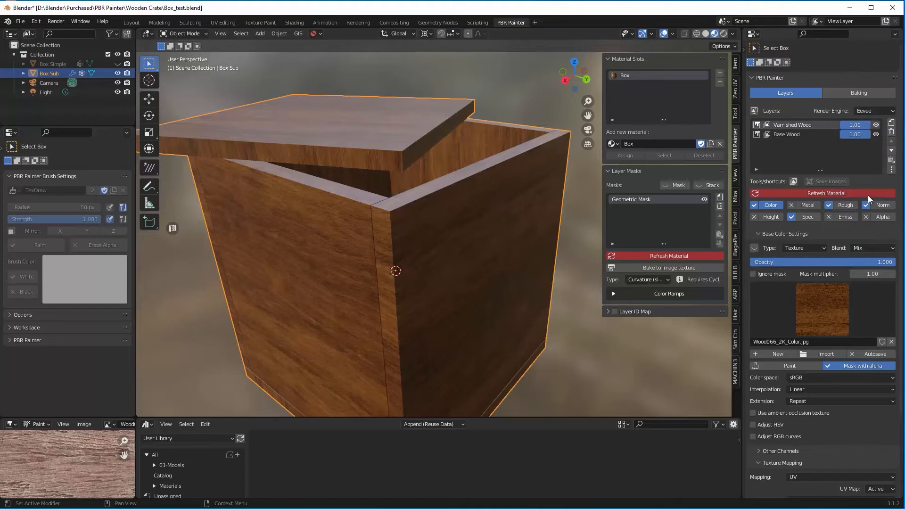
click(880, 112)
click(872, 141)
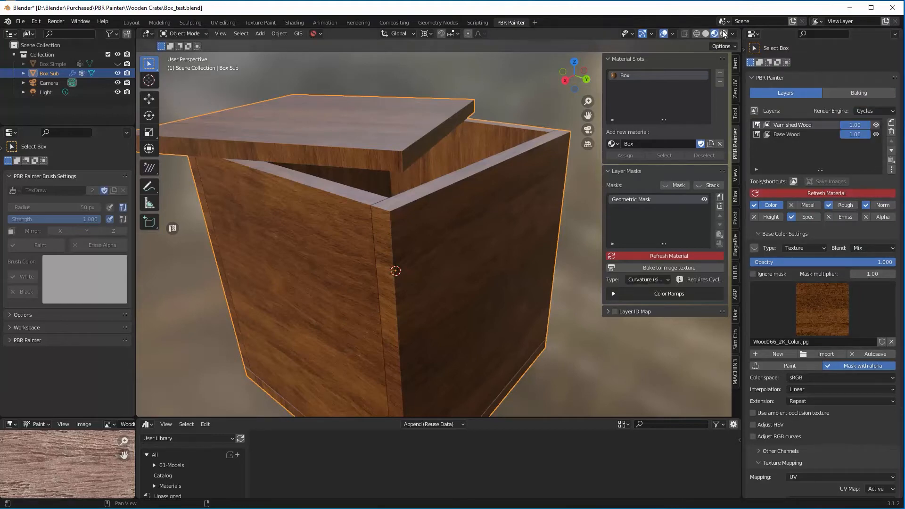
click(723, 33)
Preview the Geometric Mask on the box, set its type to Curvature (with bevel) and inspect the masked corner edges.
click(677, 185)
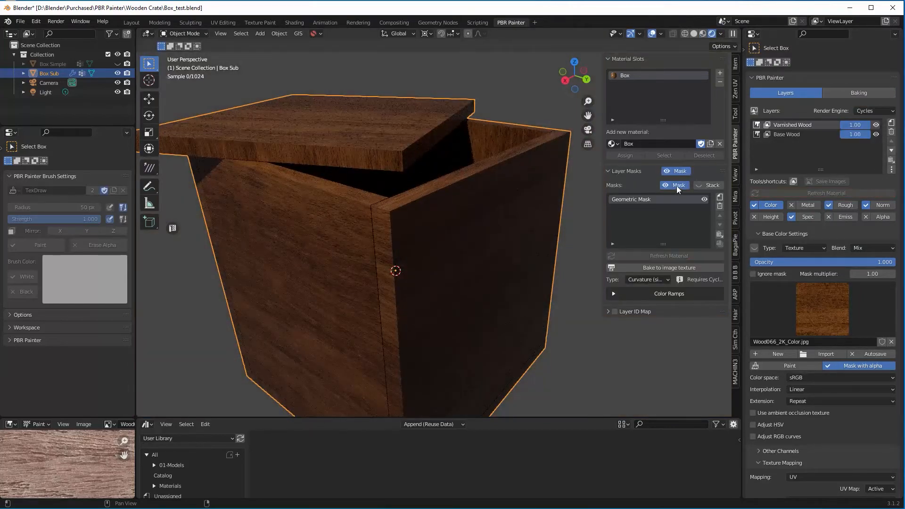
click(655, 280)
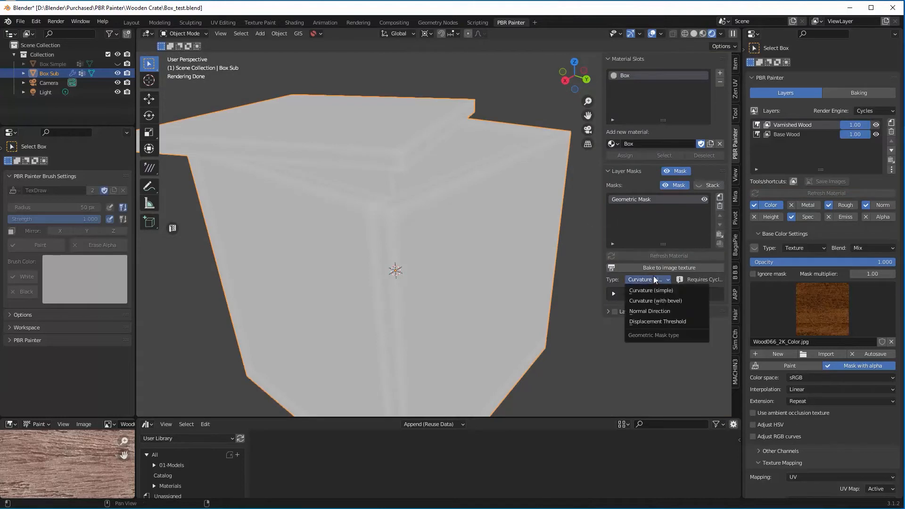
click(660, 301)
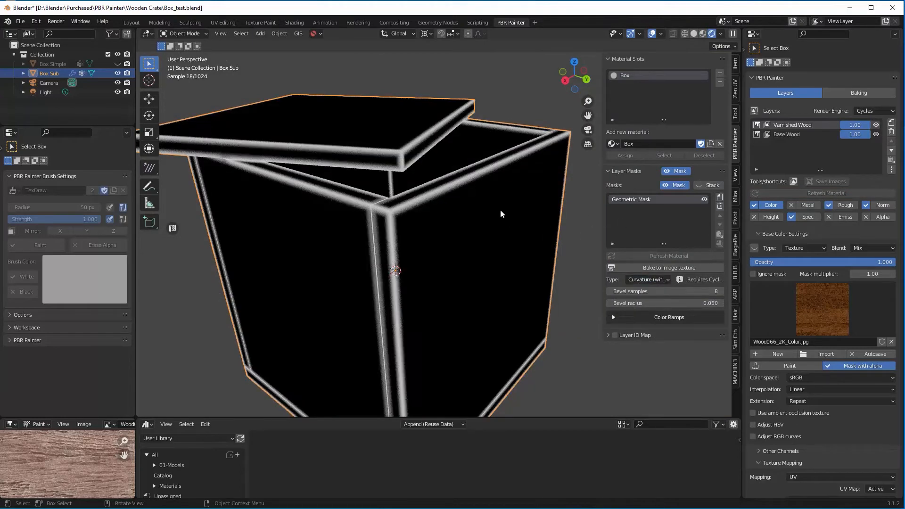
shift+middle_drag(501, 211, 472, 219)
scroll(502, 192, down, 1)
scroll(467, 210, up, 3)
middle_drag(425, 164, 433, 139)
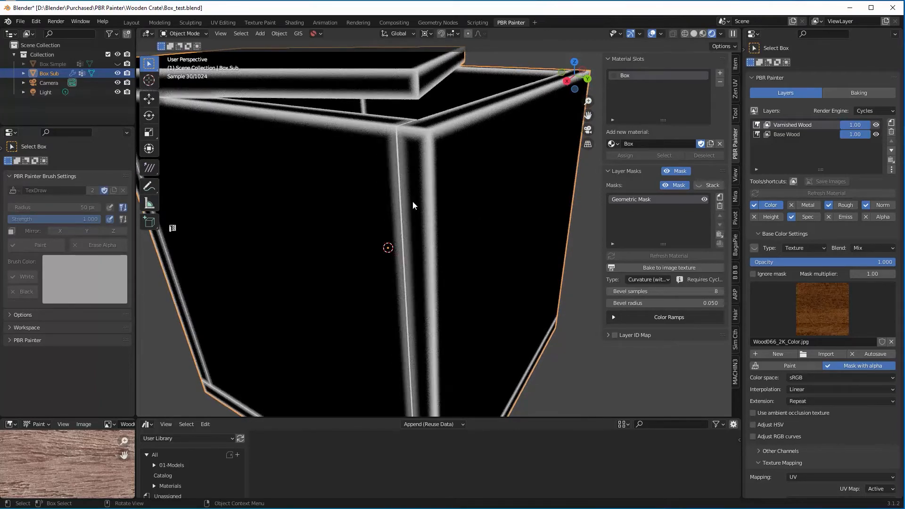
middle_drag(398, 190, 452, 181)
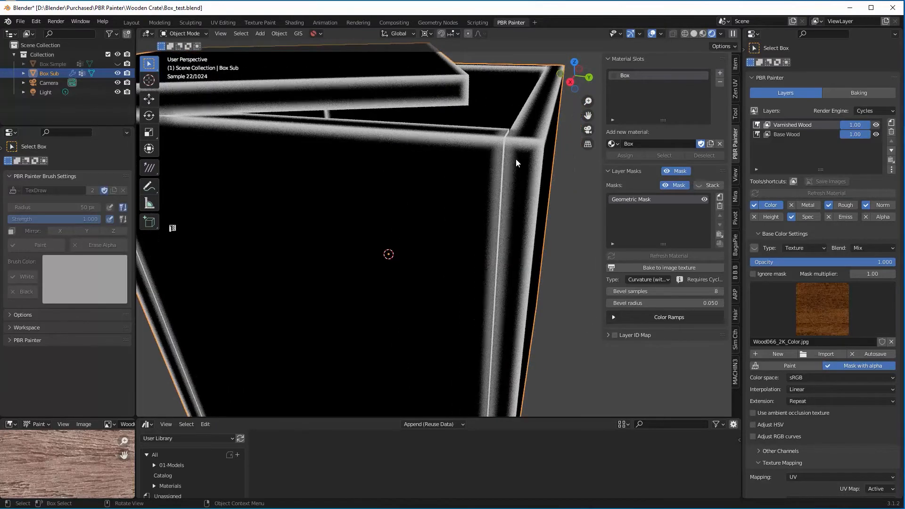
Select the side panel's linked faces in Edit Mode, move them about -0.005 m along global Y, and return to Object Mode.
key(Tab)
key(3)
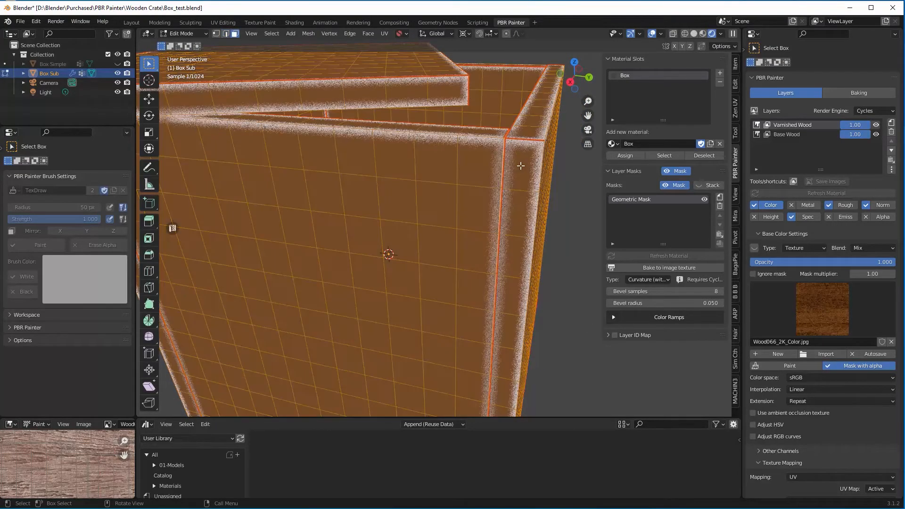
click(520, 166)
key(ctrl+l)
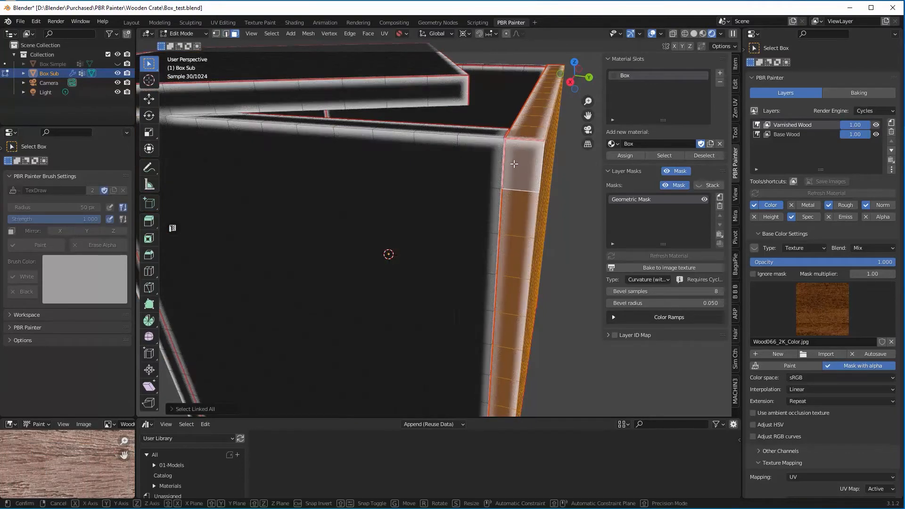
key(g)
key(y)
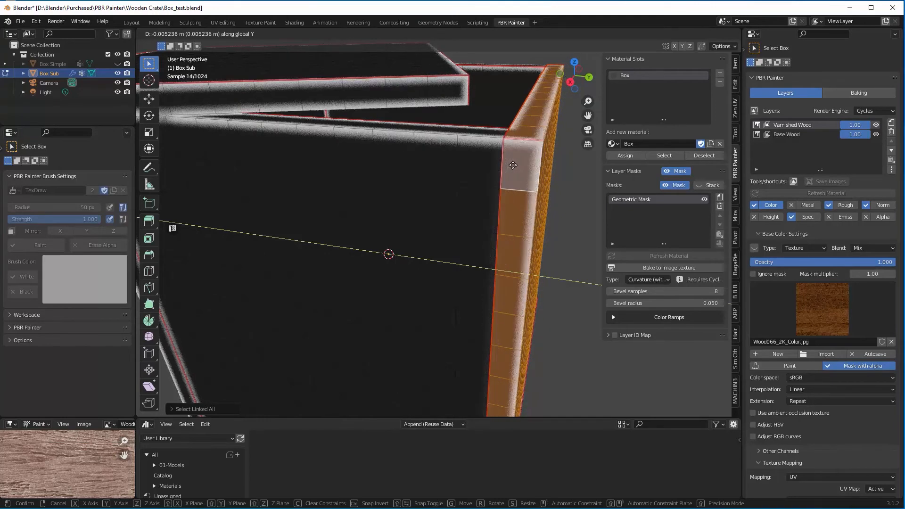
click(515, 169)
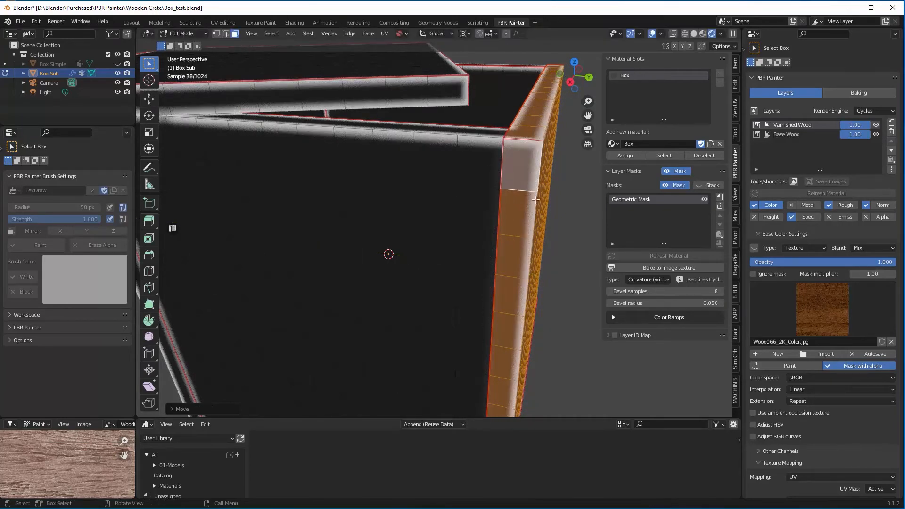
middle_drag(533, 199, 505, 200)
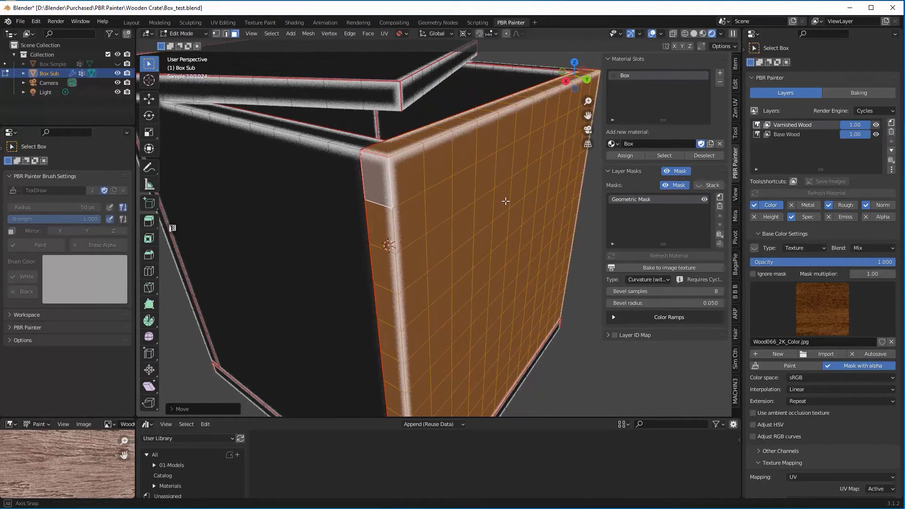
key(Tab)
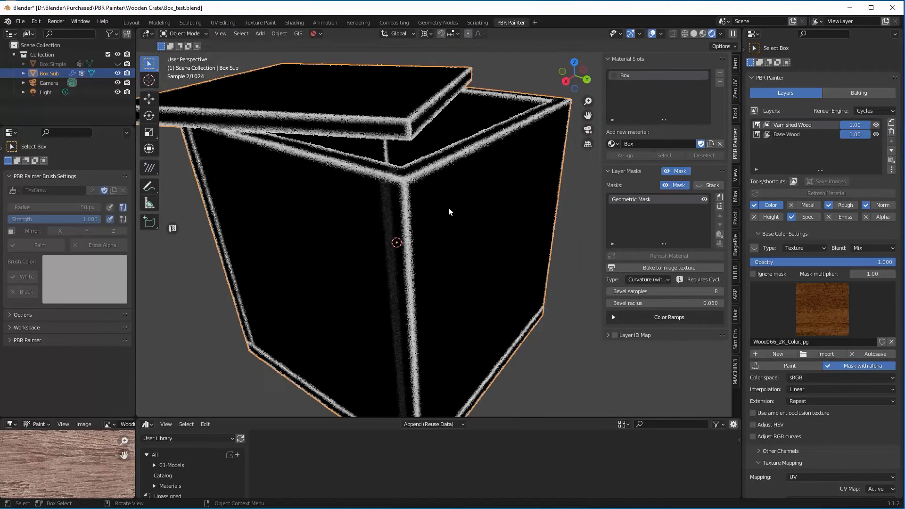
Raise the black stop of the selected mask's color ramp to 0.073 and move its white stop inward.
middle_drag(388, 217, 398, 254)
scroll(397, 202, up, 2)
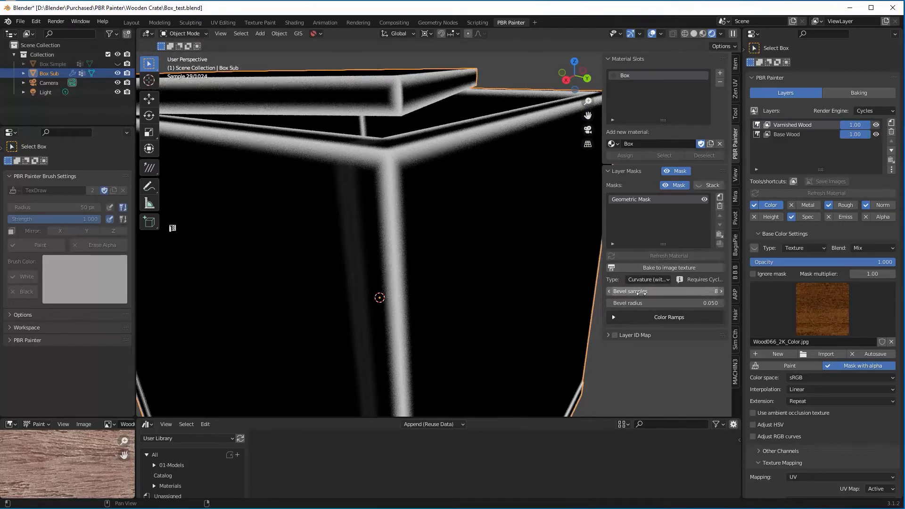
click(614, 318)
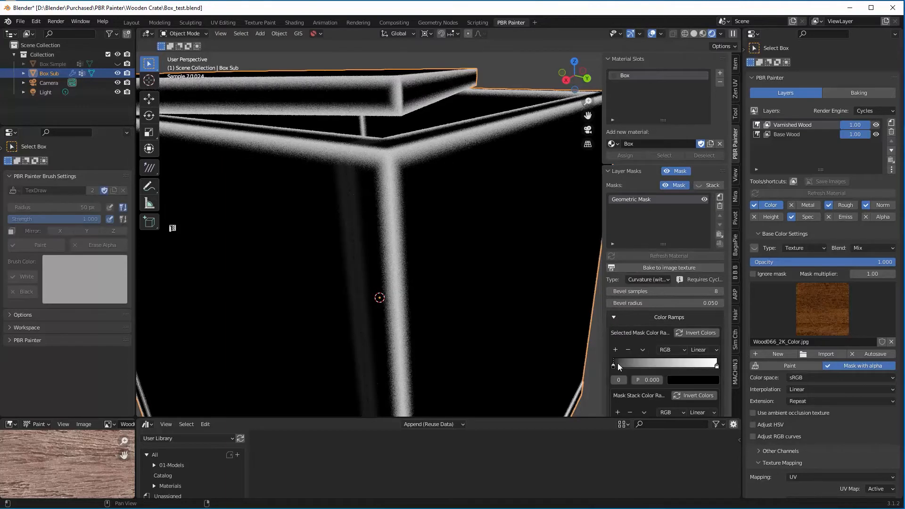
drag(614, 366, 619, 366)
drag(619, 366, 616, 365)
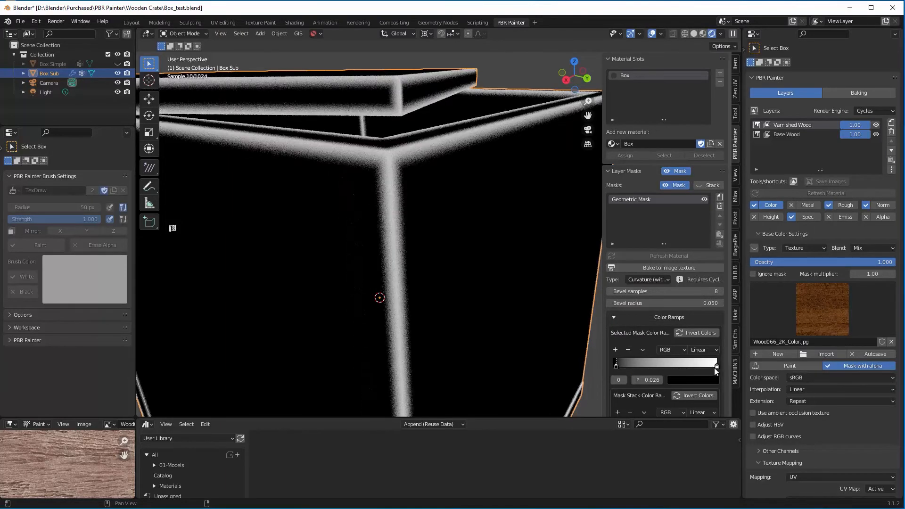
drag(714, 366, 685, 367)
drag(619, 365, 624, 364)
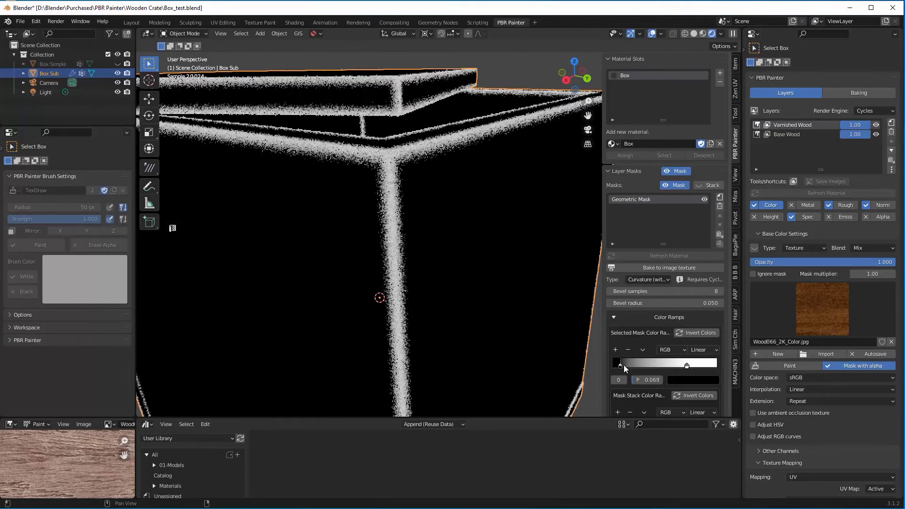
middle_drag(501, 279, 481, 256)
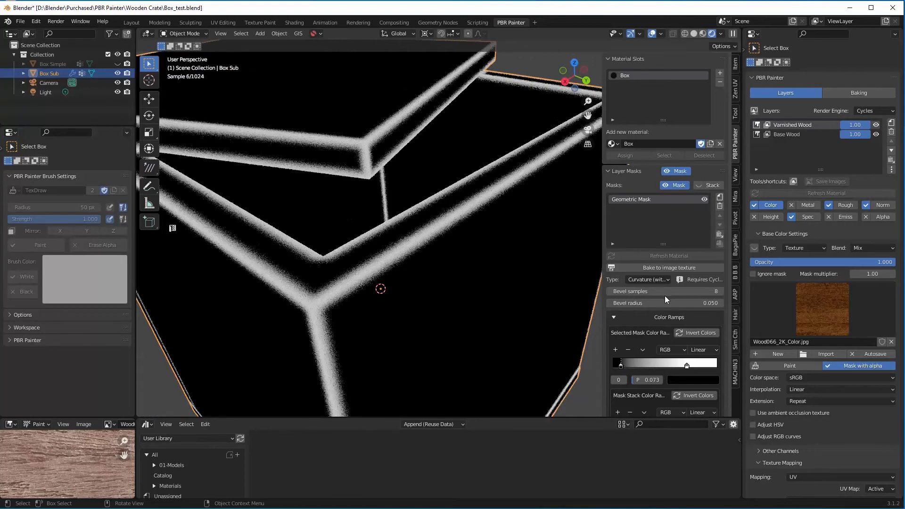
Switch the mask type to Curvature (simple) and set its color ramp's black stop to 0.547 and white stop to 0.651.
click(661, 279)
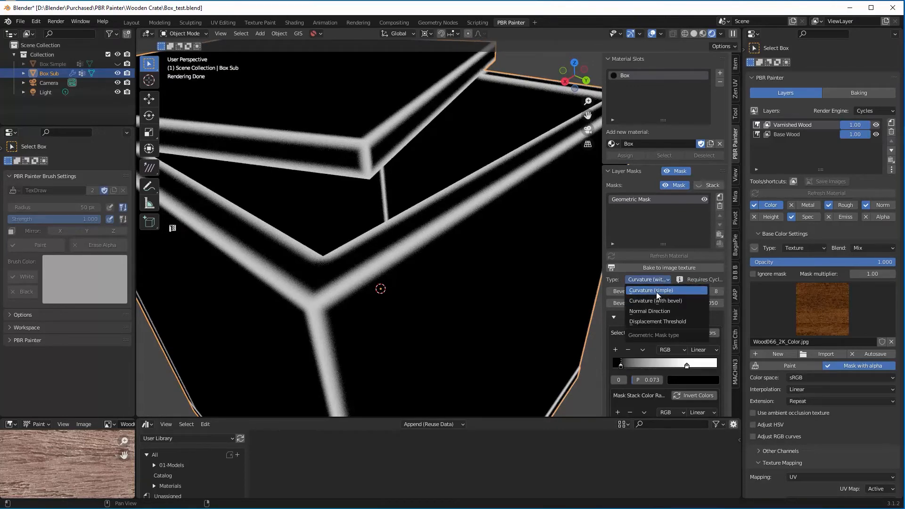
click(659, 295)
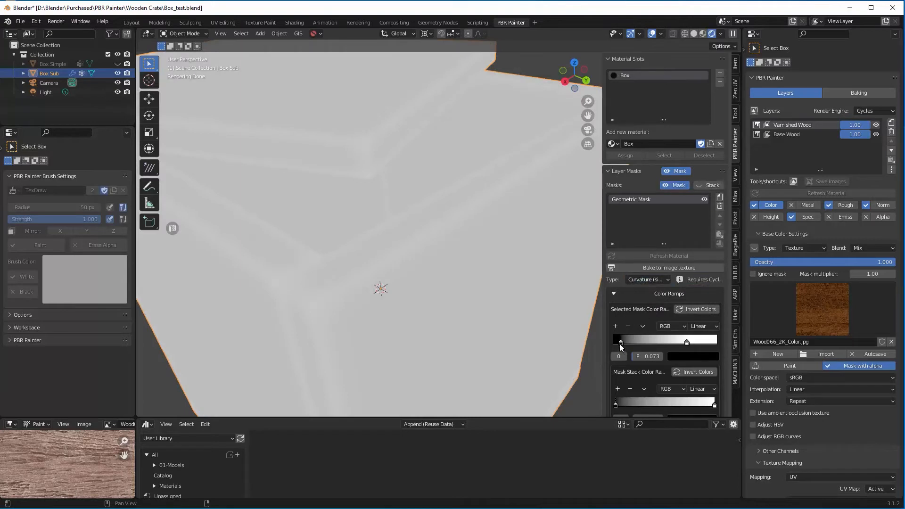
drag(620, 345, 671, 338)
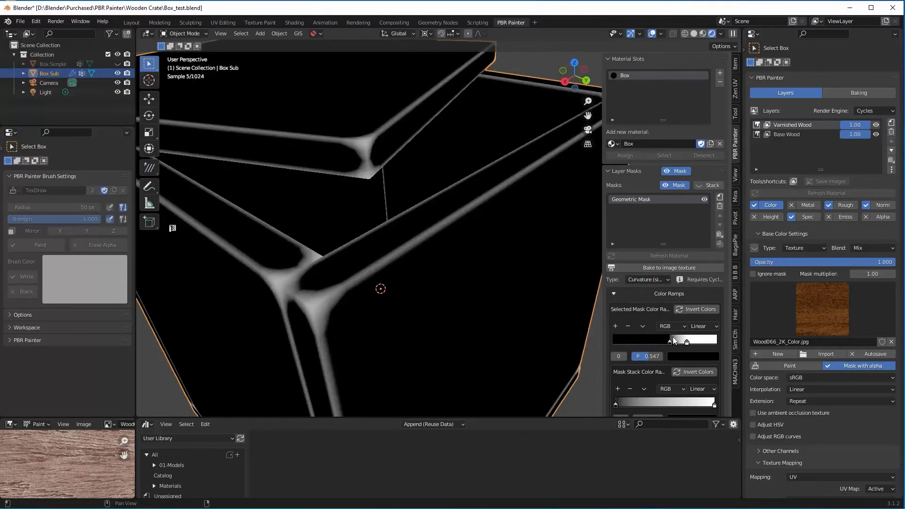
drag(687, 341, 681, 345)
middle_drag(434, 269, 405, 269)
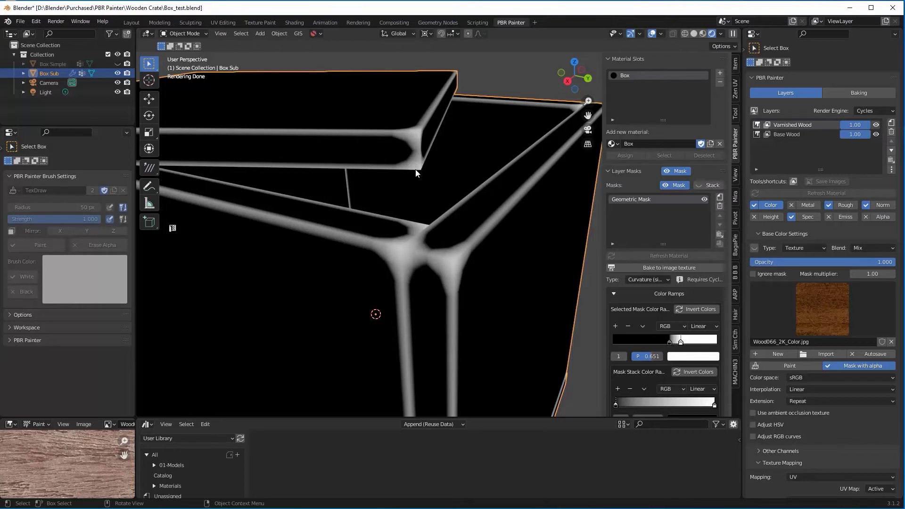
middle_drag(480, 236, 475, 240)
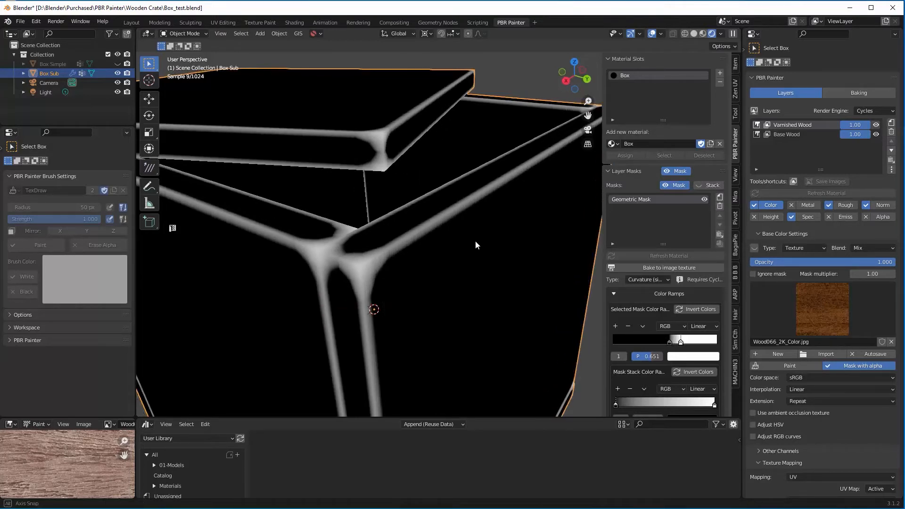
Raise the box's Subdivision viewport level to 3, lower the mask ramp's black stop and set its white stop to 0.586.
click(745, 50)
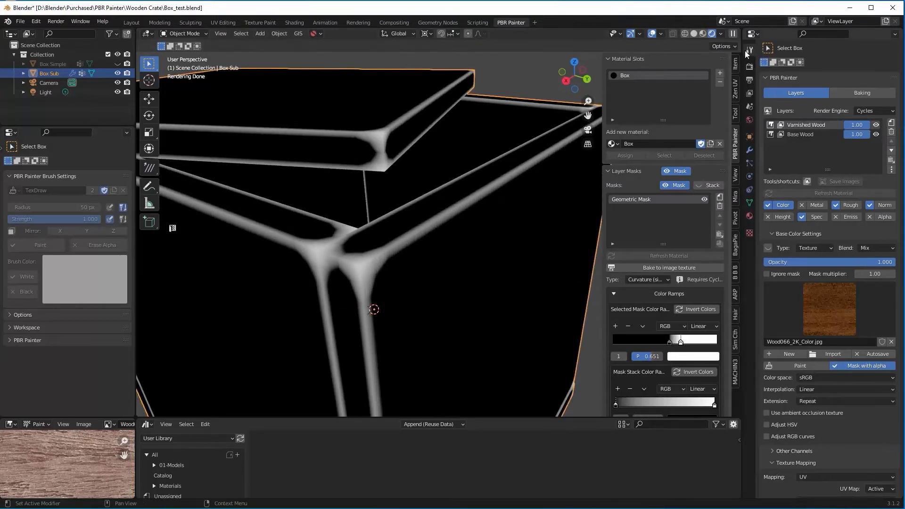
click(750, 150)
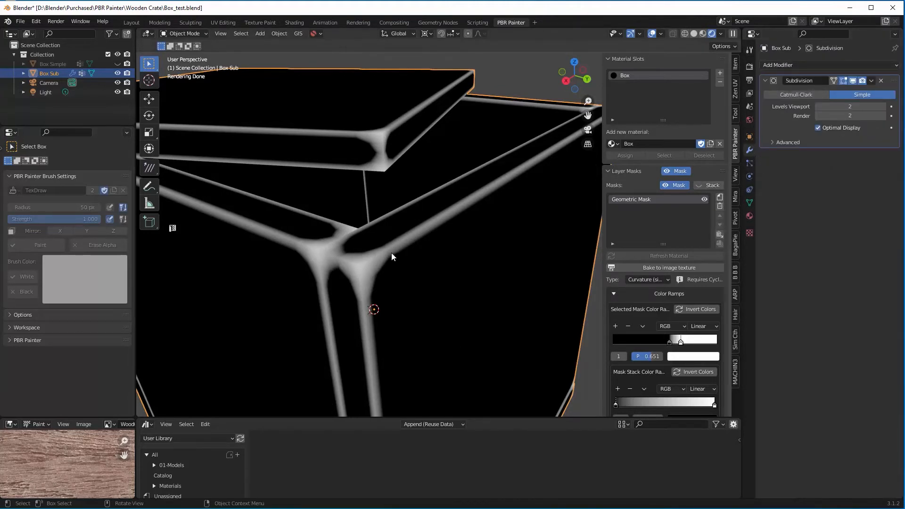
click(882, 106)
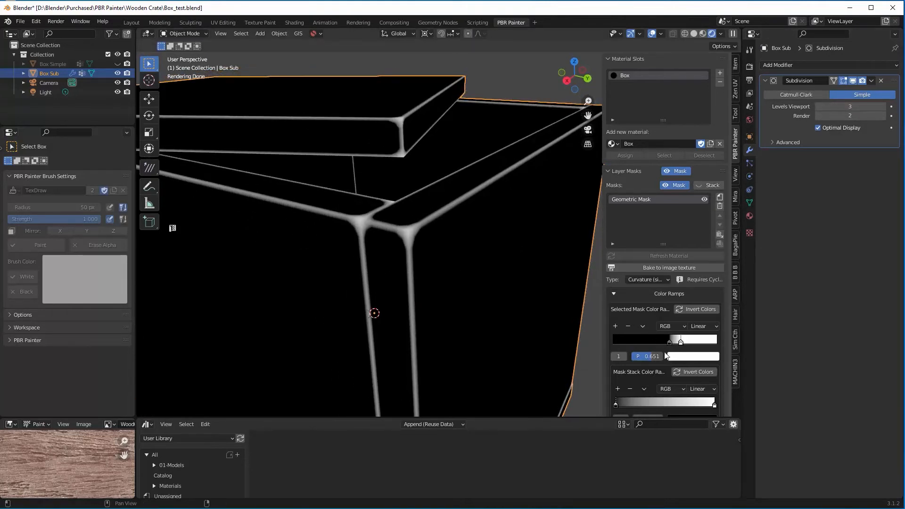
drag(670, 342, 663, 345)
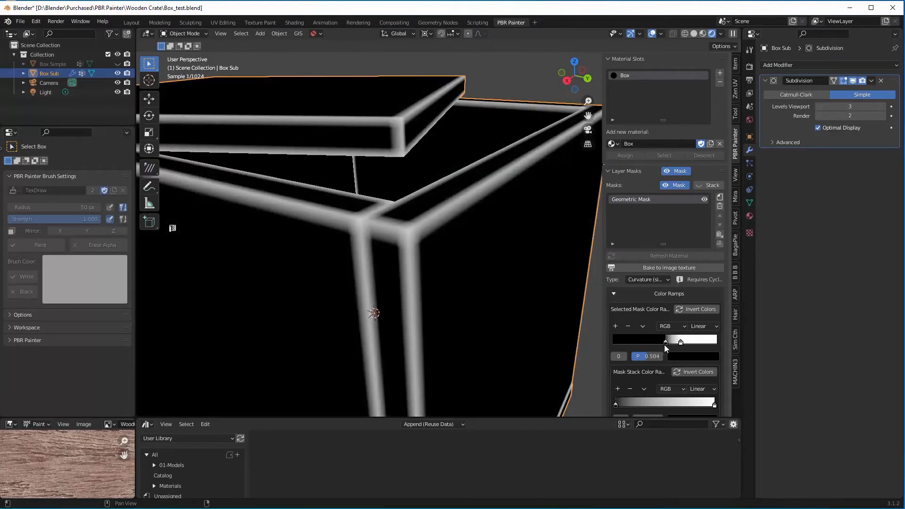
drag(664, 344, 672, 345)
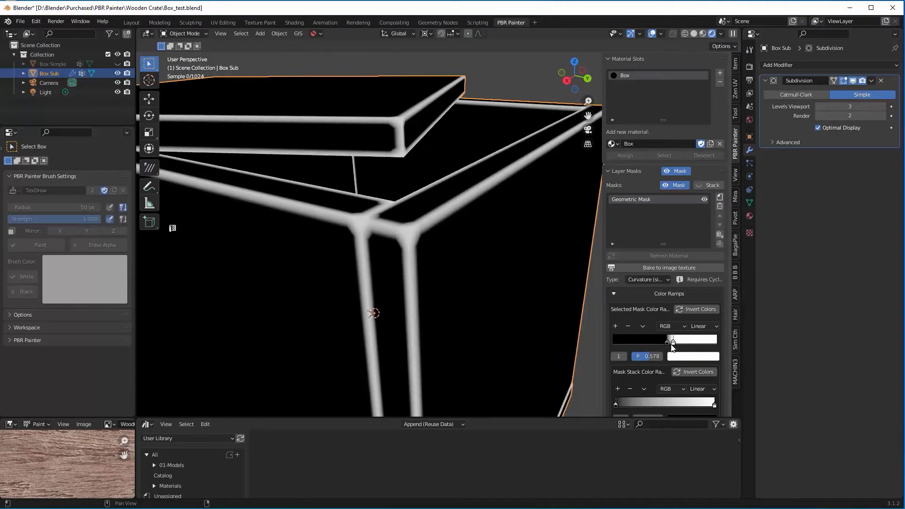
Set the Subdivision viewport level to 2 and the mask color ramp's black stop to 0.539.
click(818, 107)
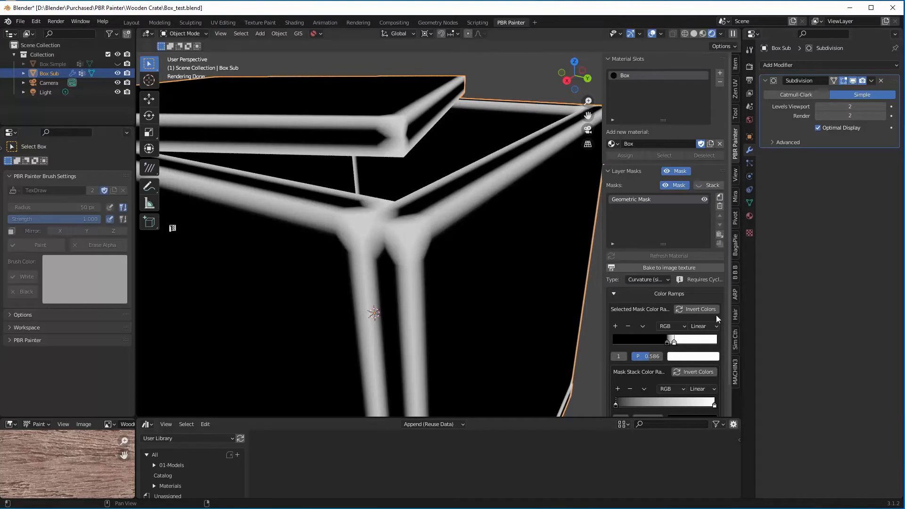
drag(667, 343, 668, 343)
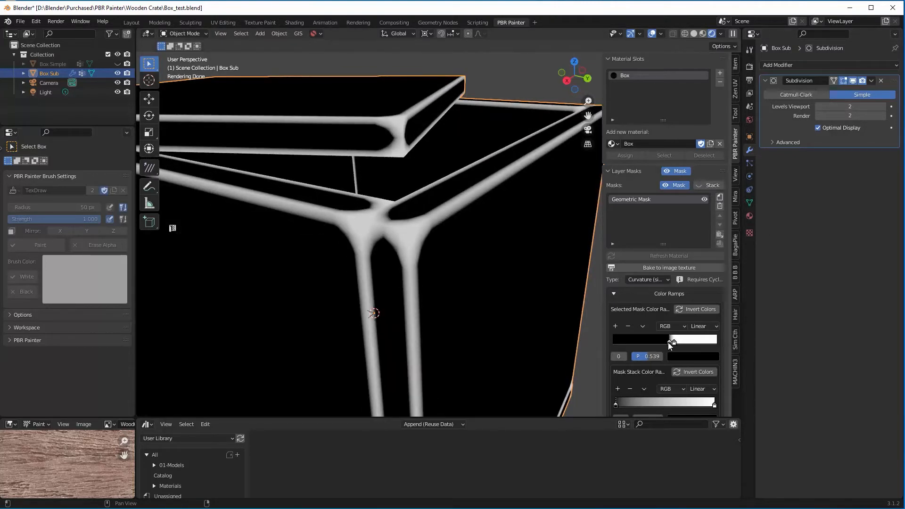
scroll(434, 239, down, 1)
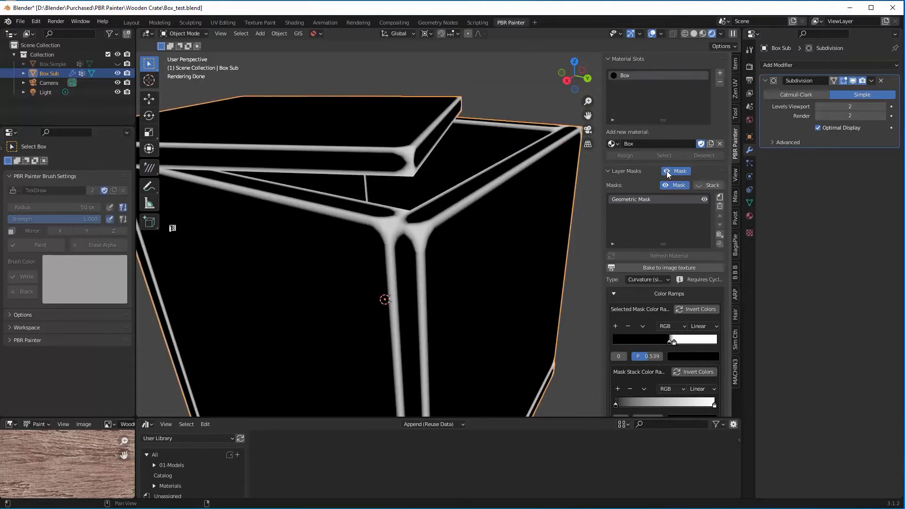
Turn off the mask preview and invert the selected mask's color ramp so the varnish covers everything except the edges.
click(669, 171)
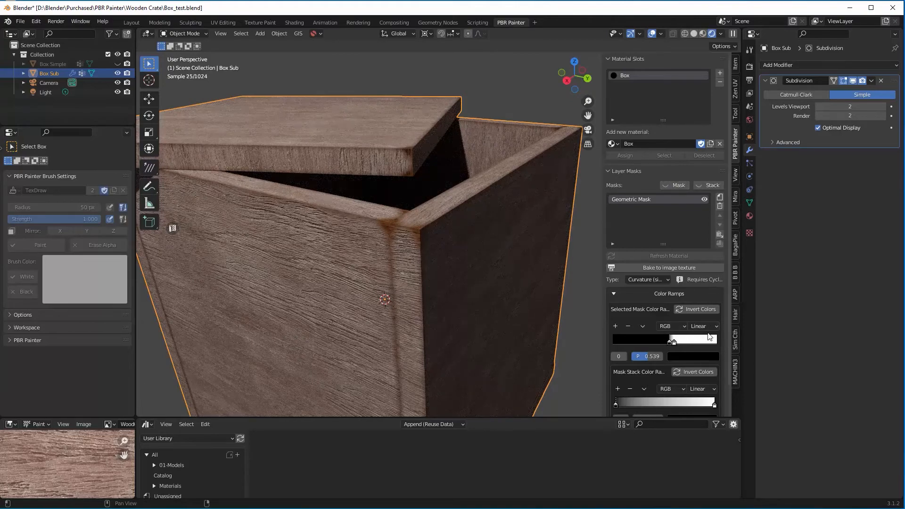
shift+middle_drag(502, 264, 489, 249)
click(701, 309)
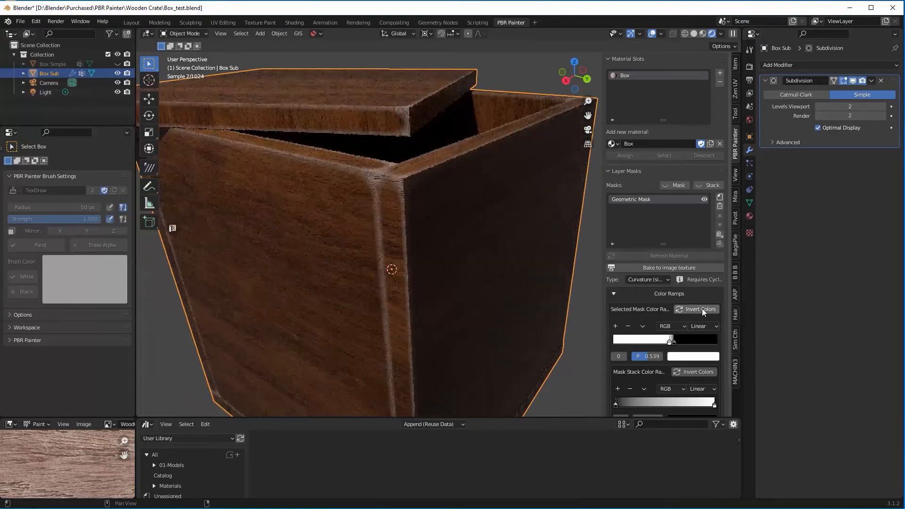
Fine-tune the inverted mask ramp with the black stop at 0.582 and inspect the worn edges around the box.
scroll(400, 193, up, 4)
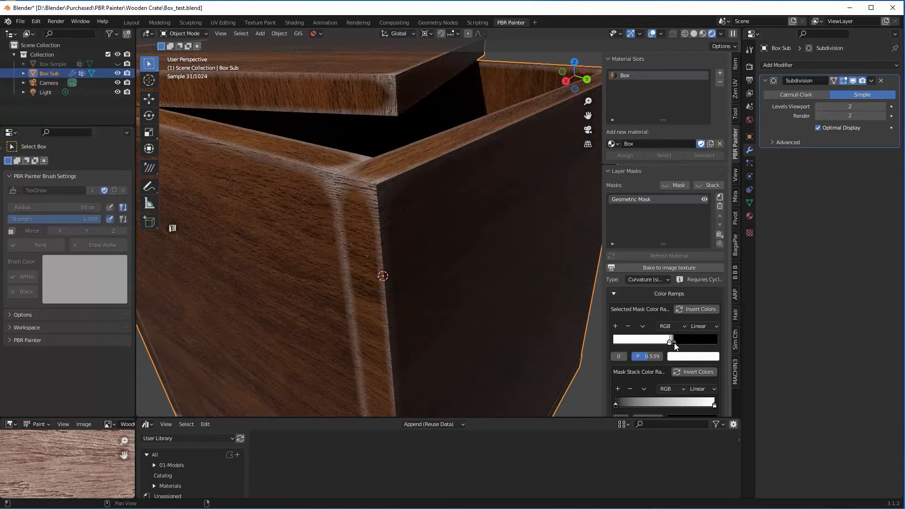
drag(674, 343, 672, 343)
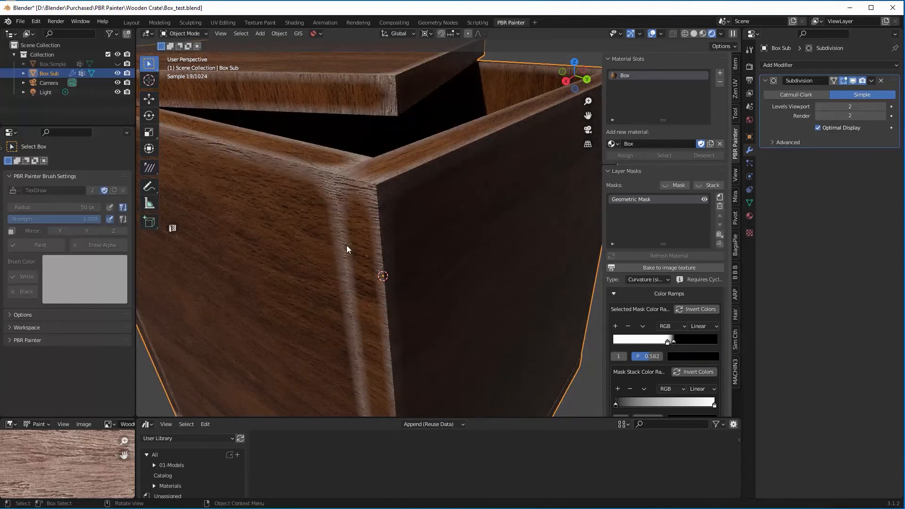
scroll(351, 242, down, 5)
middle_drag(350, 242, 370, 219)
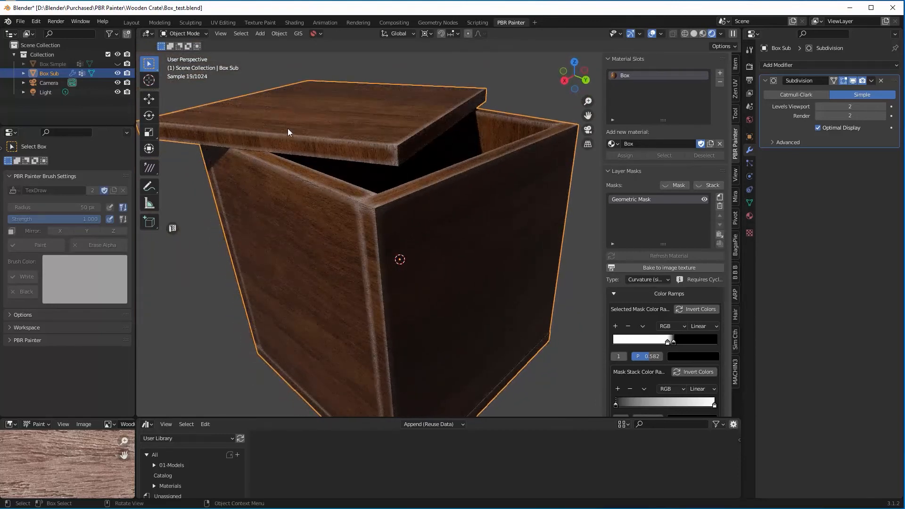
drag(279, 141, 354, 149)
middle_drag(353, 148, 397, 166)
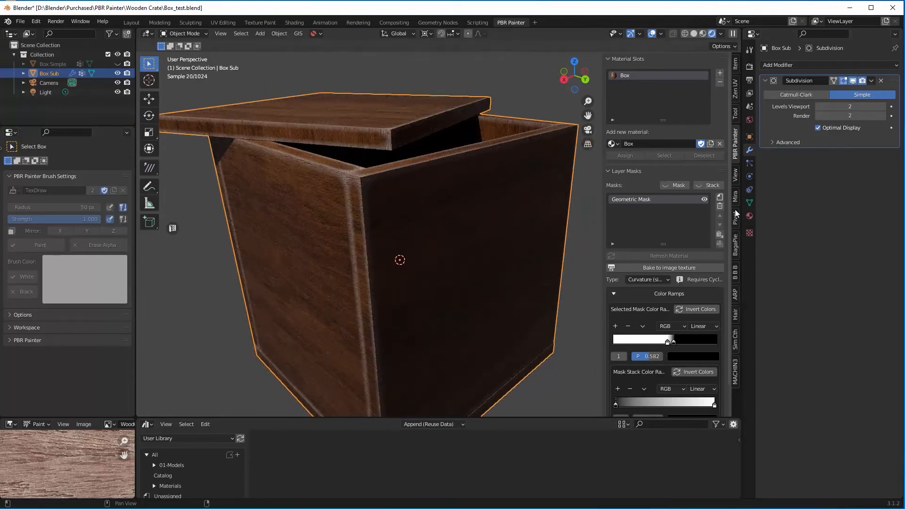
Add a Procedural mask to the varnish layer and preview only that mask on the box.
click(719, 197)
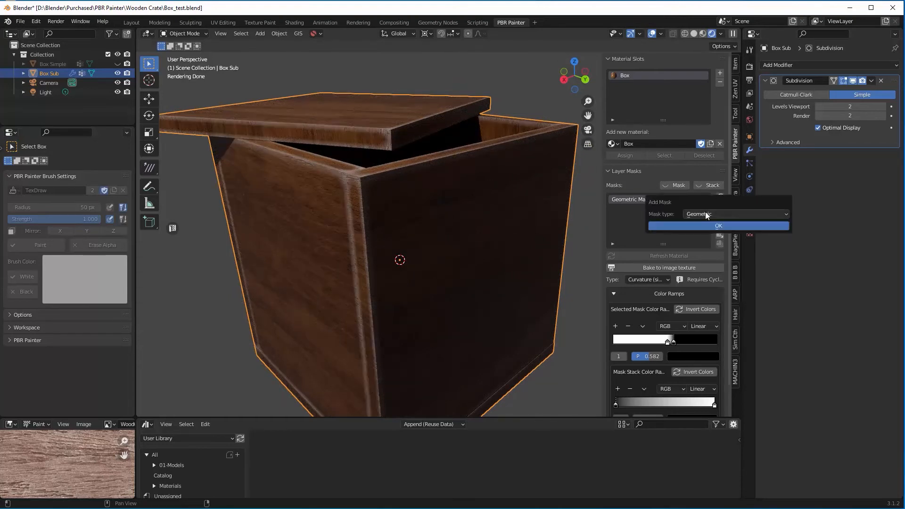
click(705, 213)
click(709, 243)
click(711, 226)
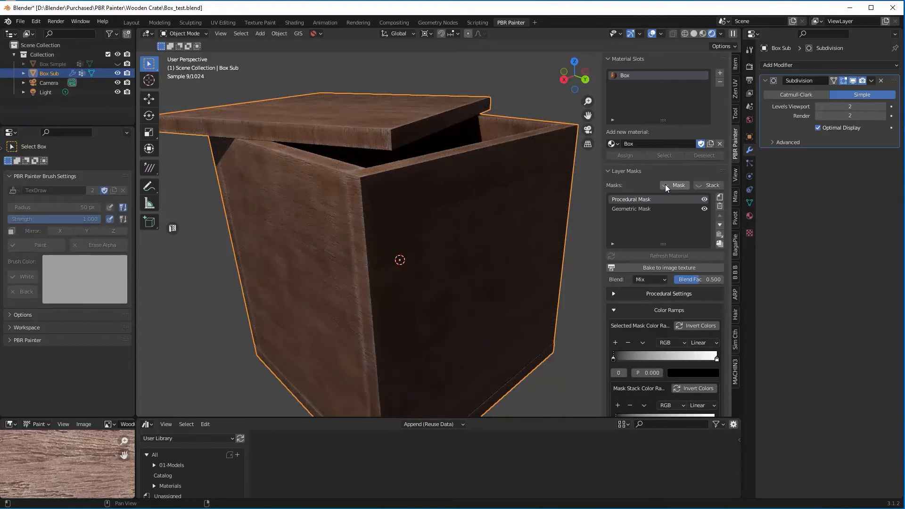
click(666, 184)
shift+middle_drag(571, 188, 464, 181)
scroll(465, 181, down, 3)
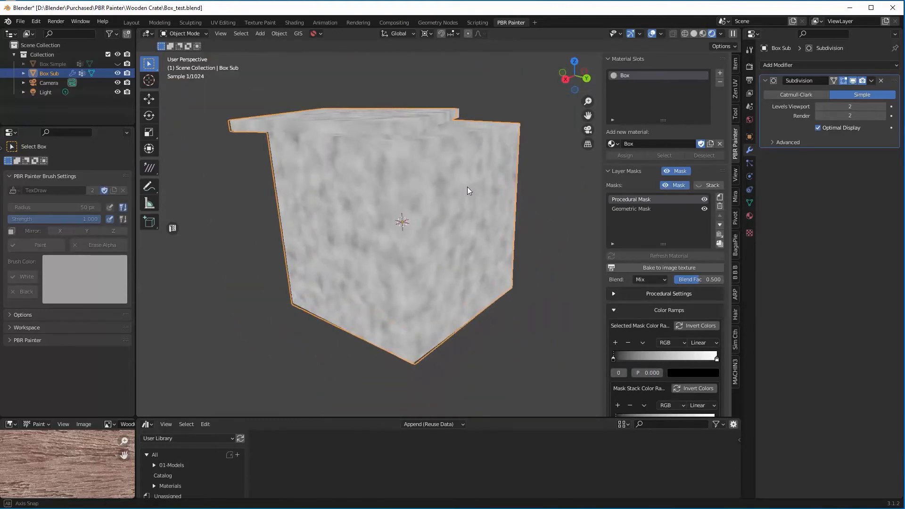
Set the Procedural Mask's color ramp to a black stop of 0.293 and a white stop of 0.918.
click(614, 293)
click(619, 294)
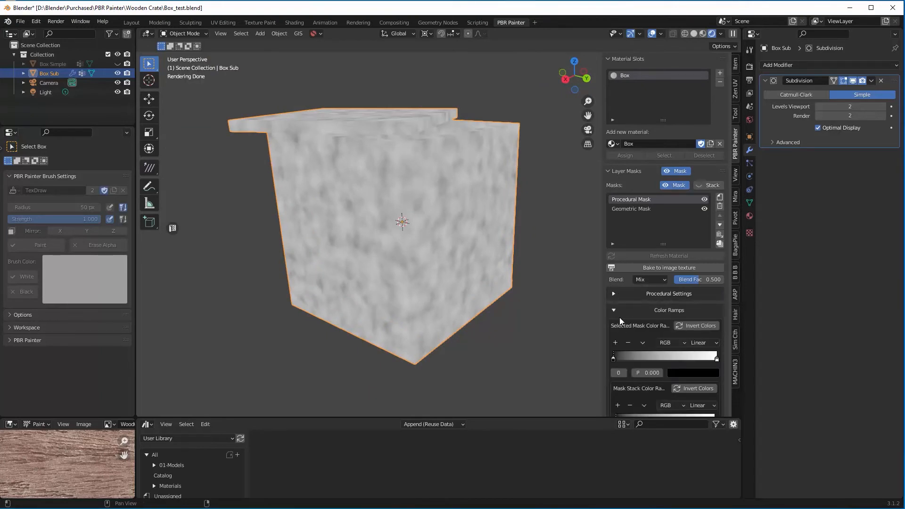
drag(614, 358, 649, 360)
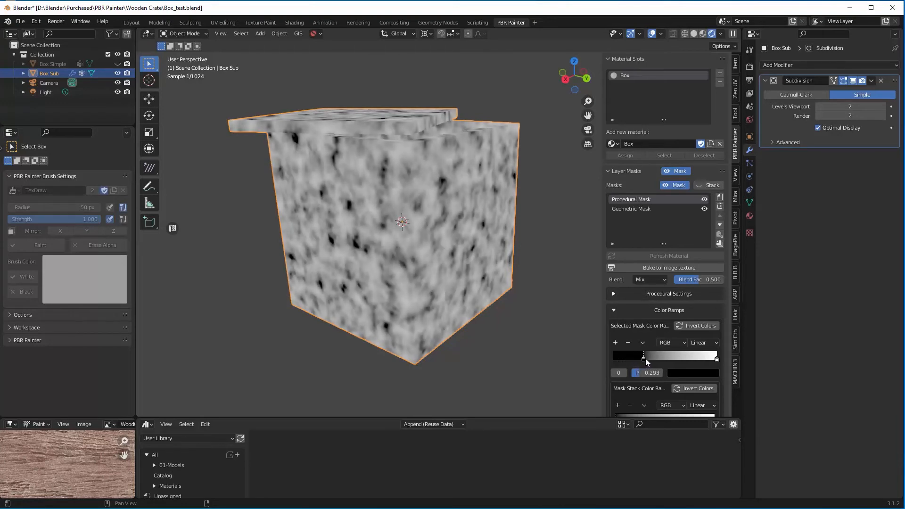
drag(717, 359, 706, 360)
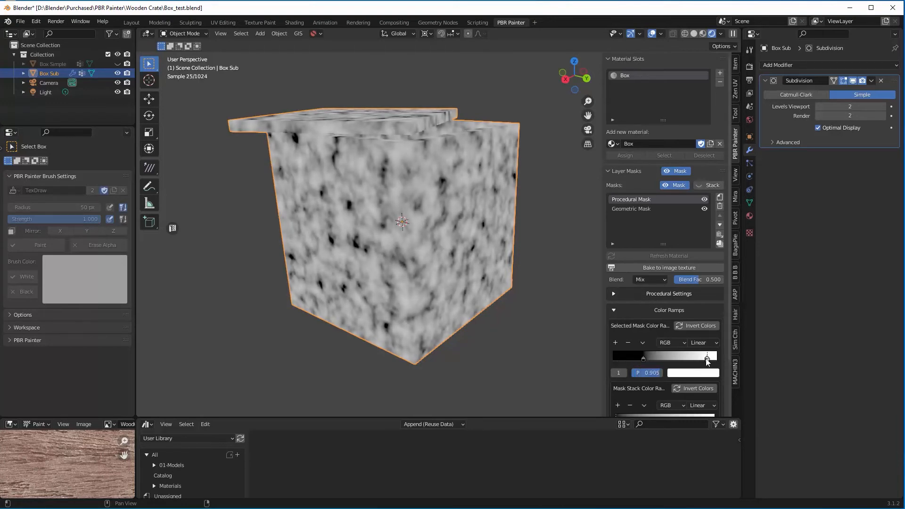
Switch the Procedural Mask's mapping from Object to UV, keeping the Point type.
scroll(654, 357, down, 3)
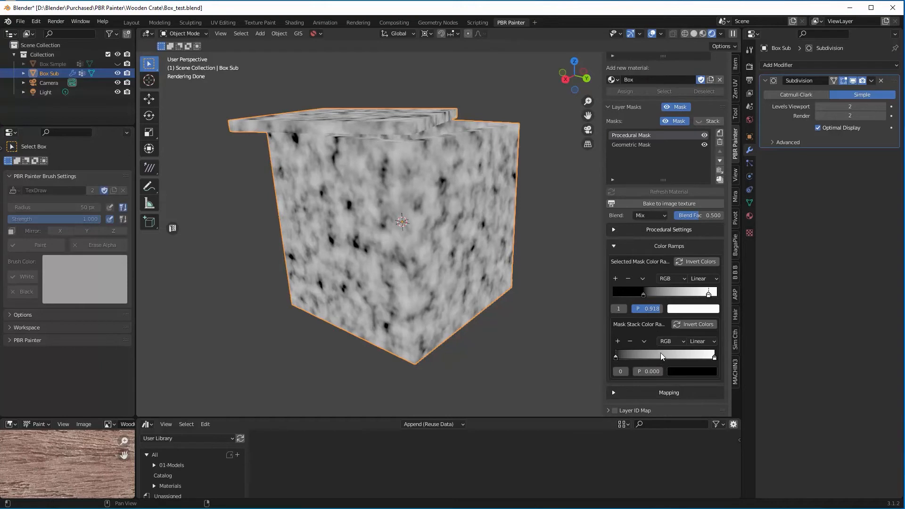
click(617, 392)
scroll(664, 364, down, 3)
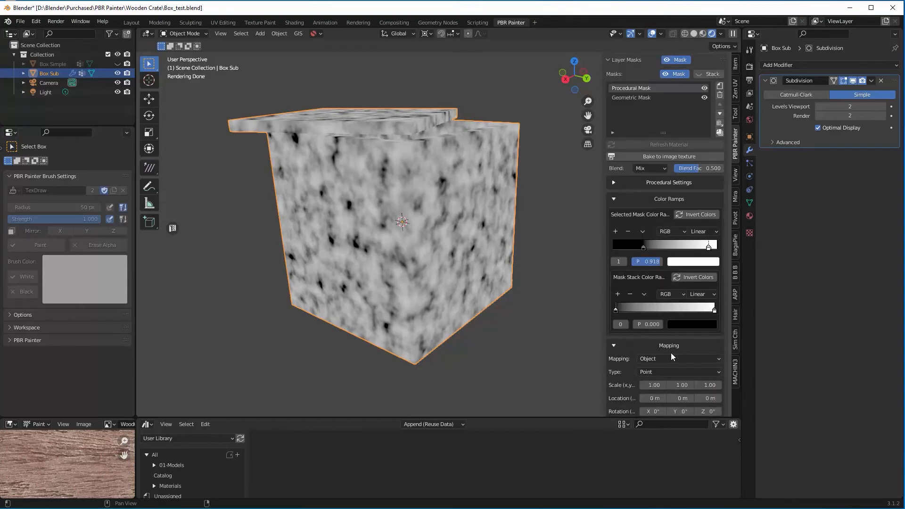
click(683, 353)
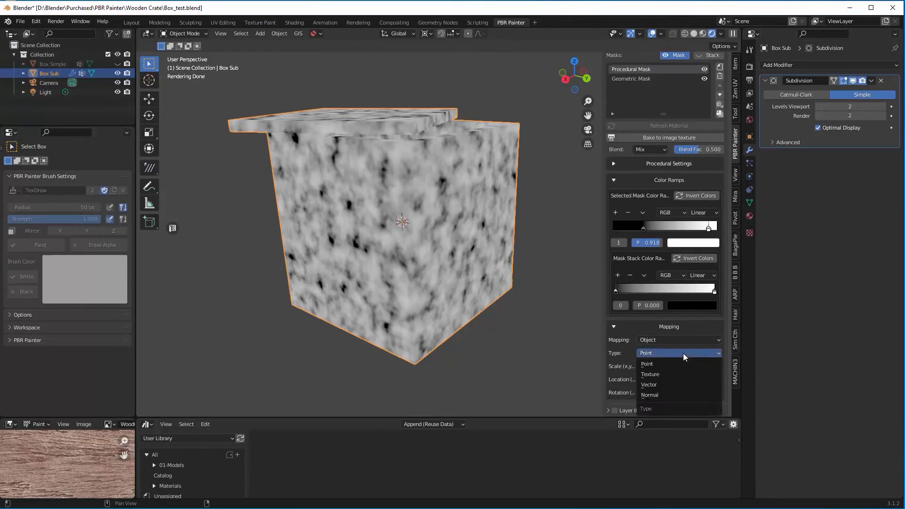
click(684, 338)
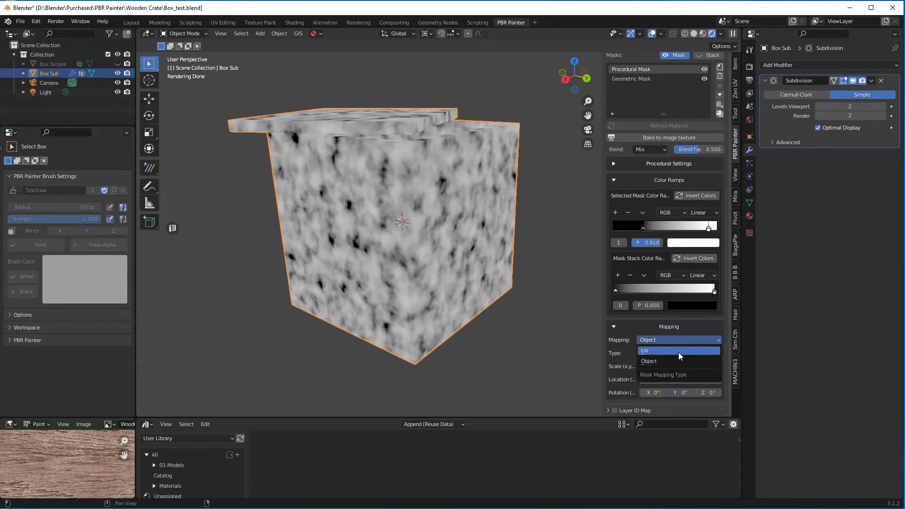
click(678, 352)
scroll(681, 354, down, 1)
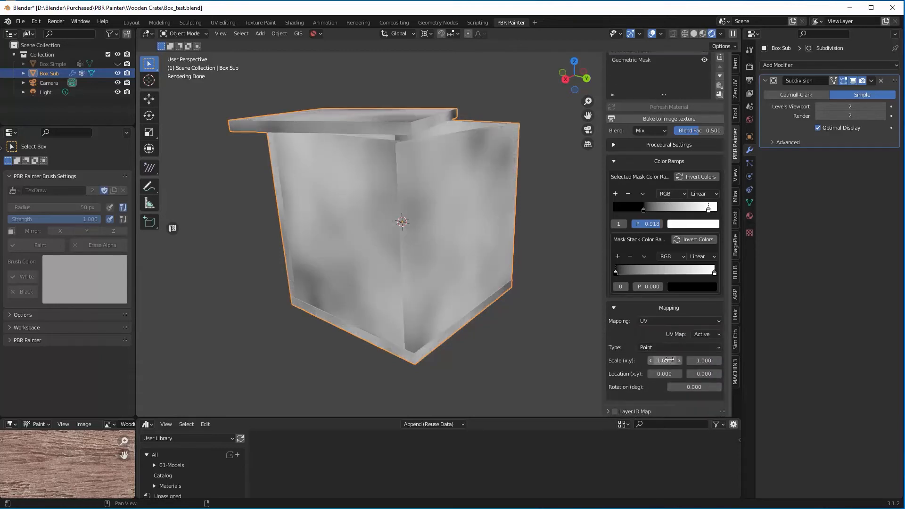
Set the Procedural Mask's UV scale to 2 in X and 4 in Y, and increase the Y scale further to stretch the noise.
click(666, 361)
text(2)
key(Tab)
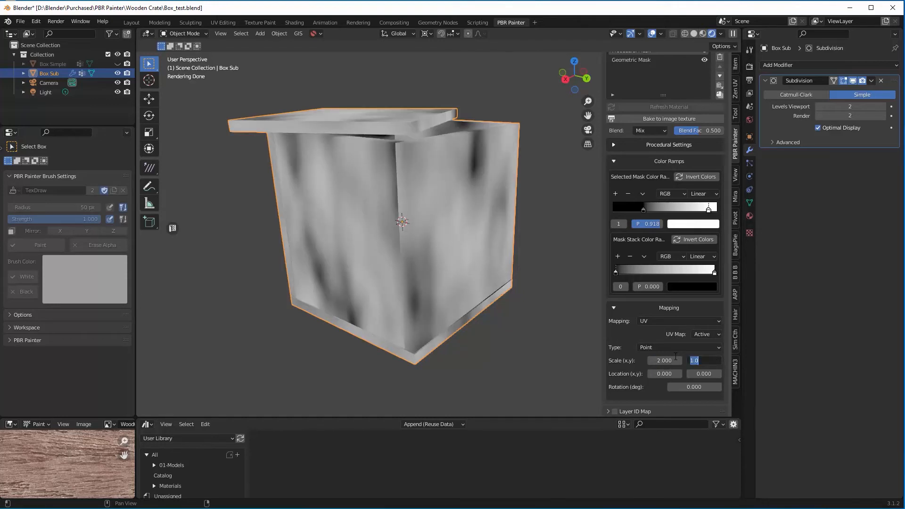
text(4)
key(Tab)
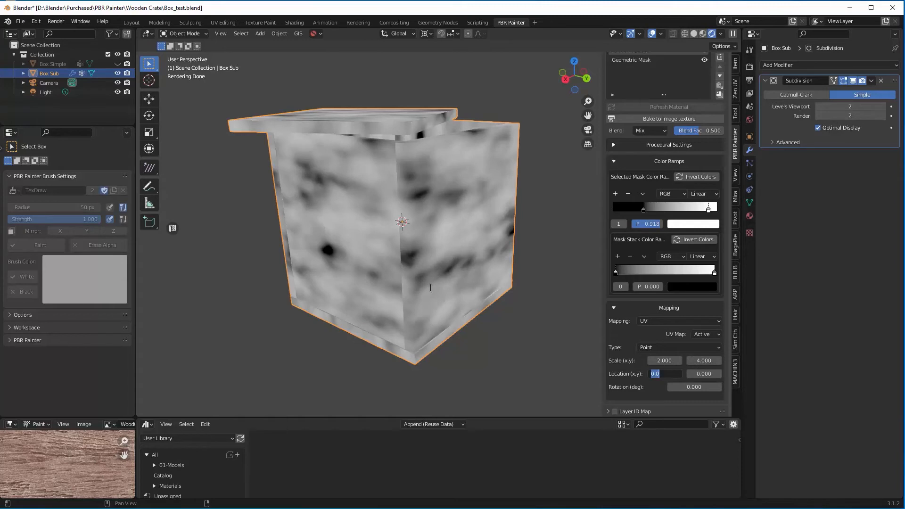
middle_drag(452, 258, 476, 258)
drag(721, 361, 756, 361)
middle_drag(457, 226, 436, 229)
scroll(676, 222, up, 4)
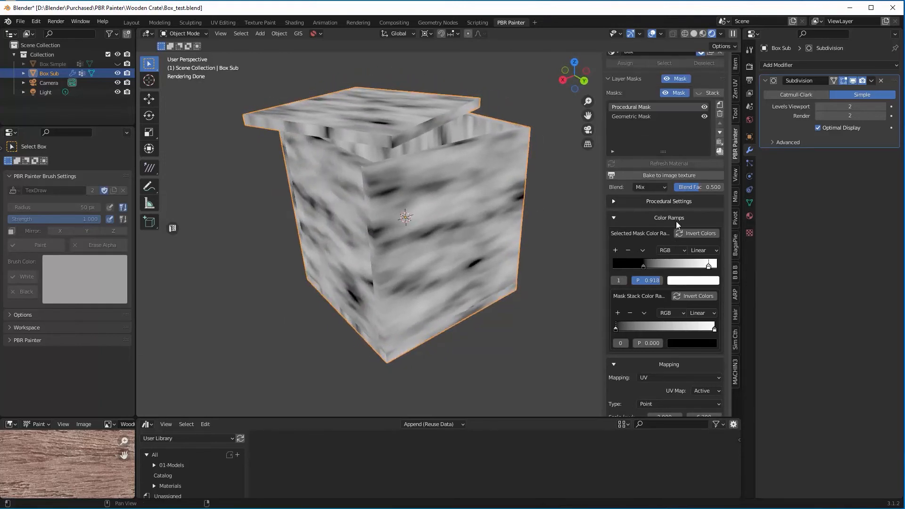
Preview the whole mask stack on the box and set the Procedural Mask ramp's black stop to 0.358.
scroll(673, 169, up, 1)
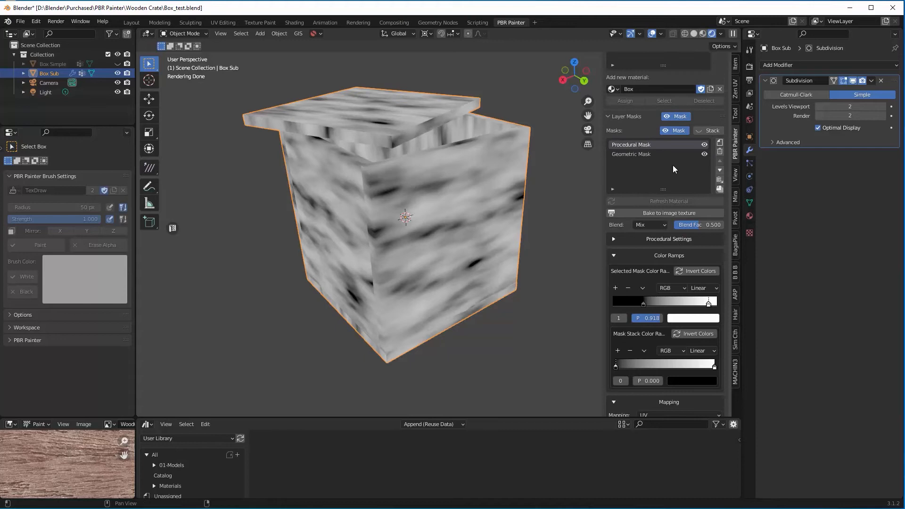
click(702, 132)
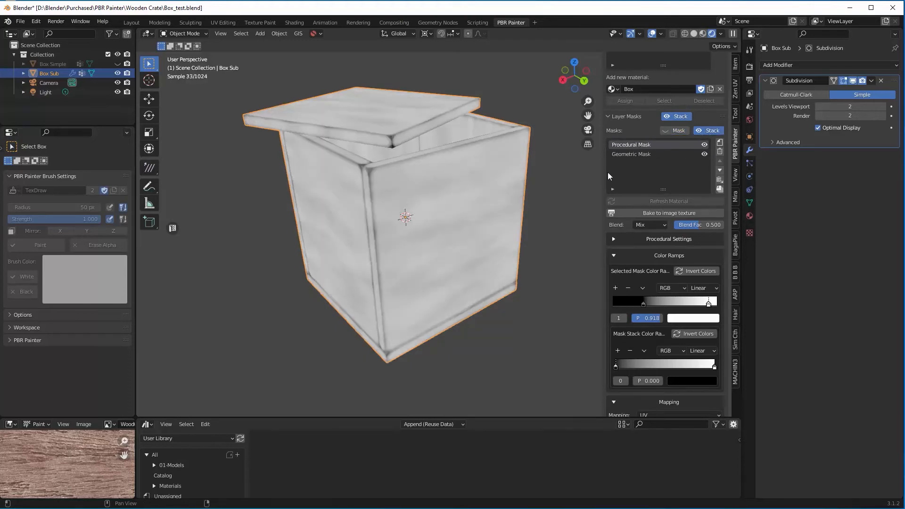
scroll(526, 201, up, 2)
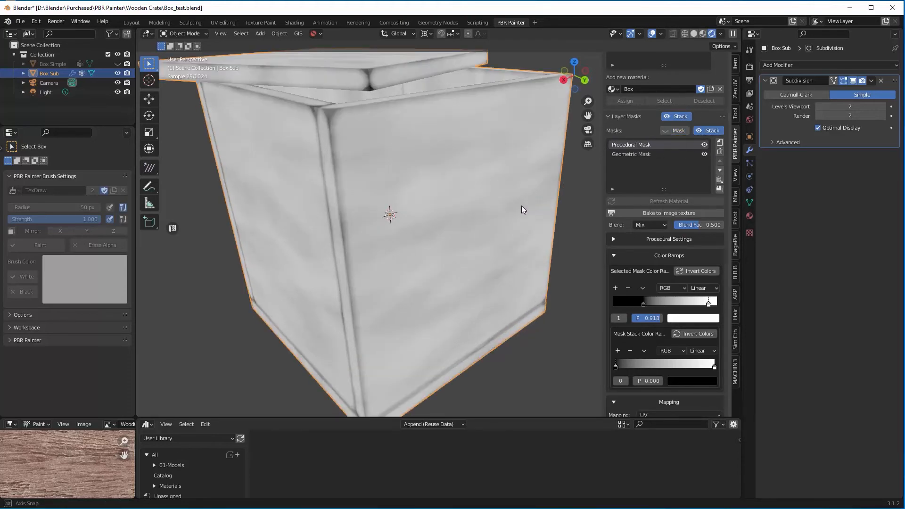
middle_drag(521, 206, 519, 211)
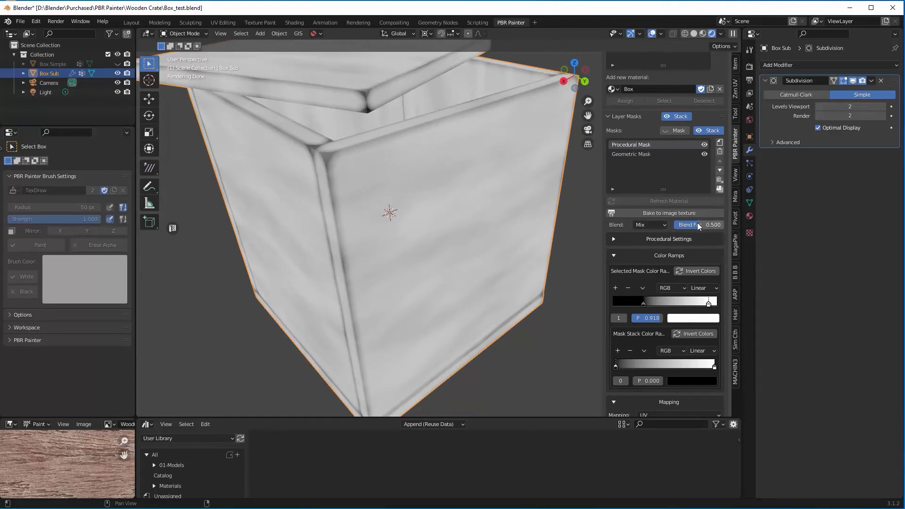
drag(644, 305, 652, 301)
scroll(619, 352, down, 1)
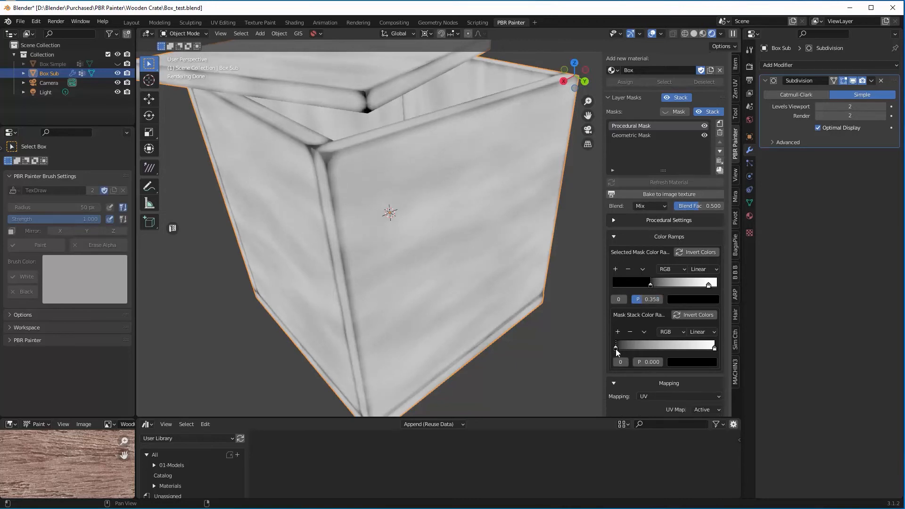
Set the mask stack color ramp's black stop to 0.108 and its white stop to 0.847.
drag(616, 349, 628, 347)
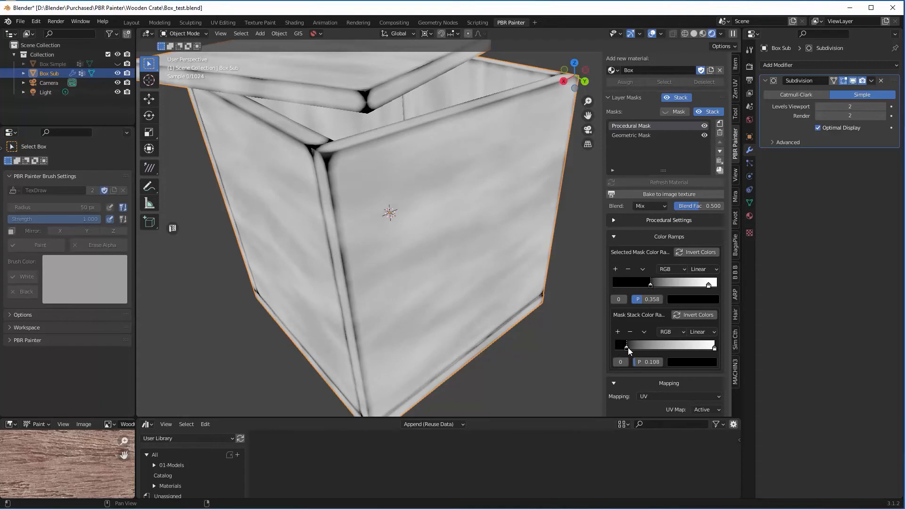
click(715, 347)
drag(714, 348, 697, 348)
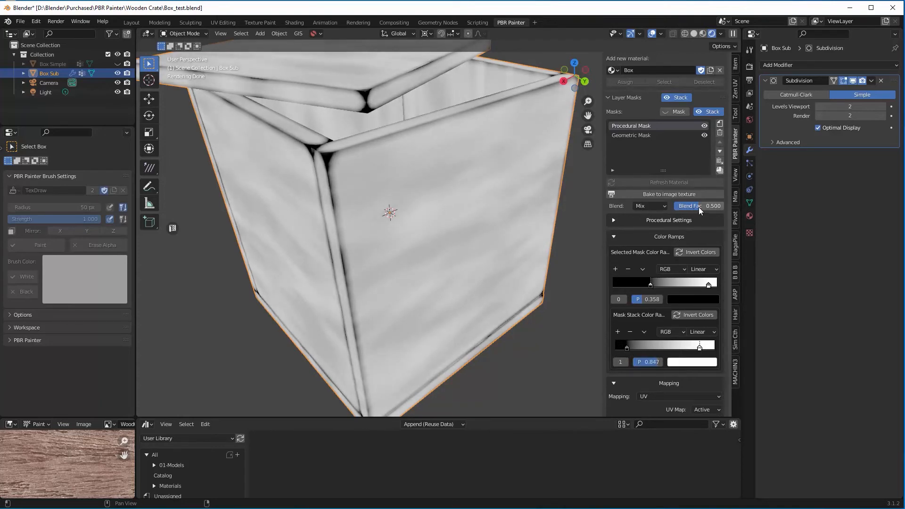
Turn off the mask stack preview and adjust the Procedural Mask's blend factor to 0.565 against the wood material.
drag(698, 208, 704, 207)
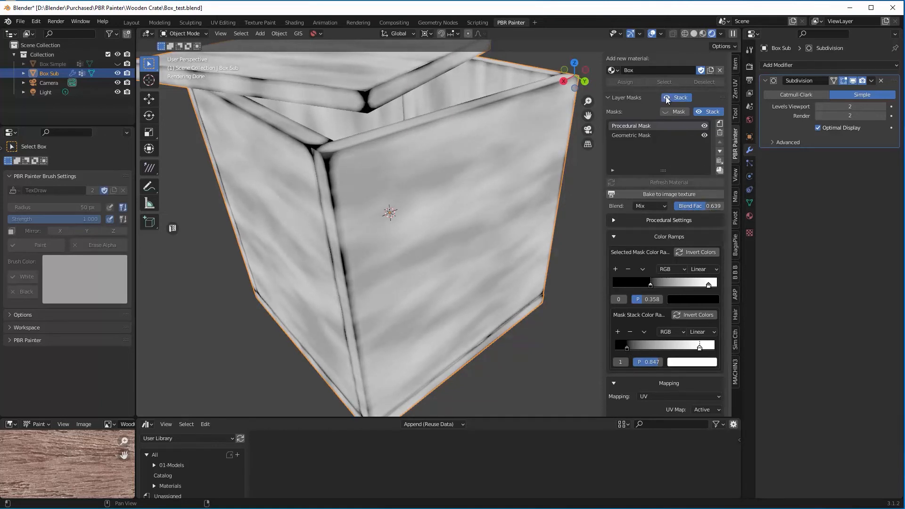
click(667, 97)
middle_drag(430, 224, 419, 266)
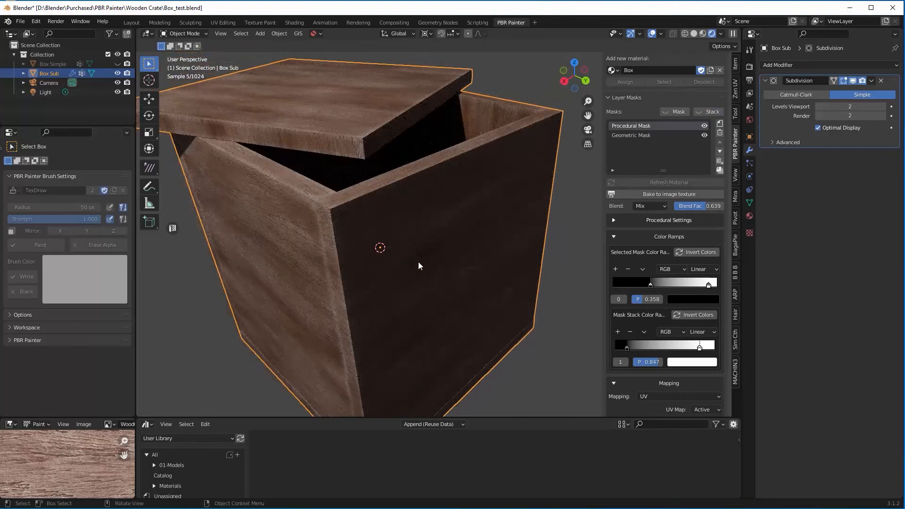
scroll(420, 255, up, 4)
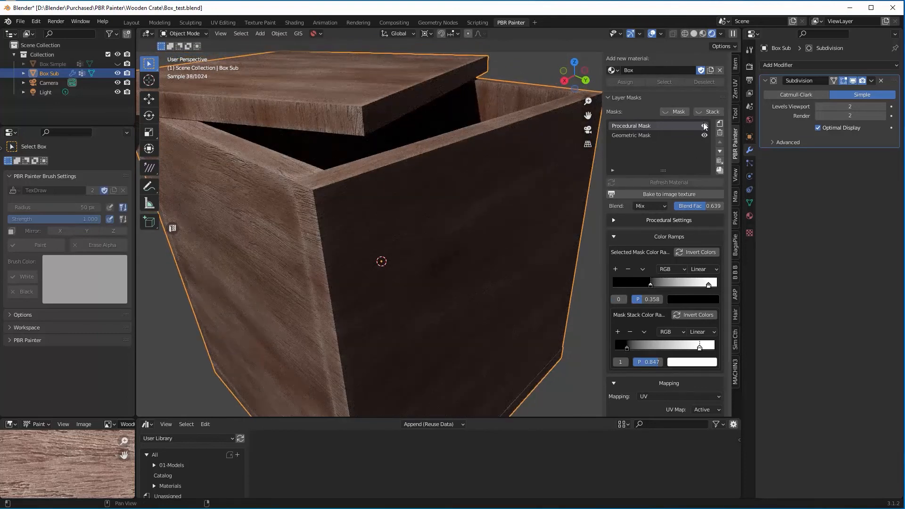
mouse_move(707, 200)
mouse_down()
mouse_move(674, 202)
mouse_move(707, 206)
mouse_up()
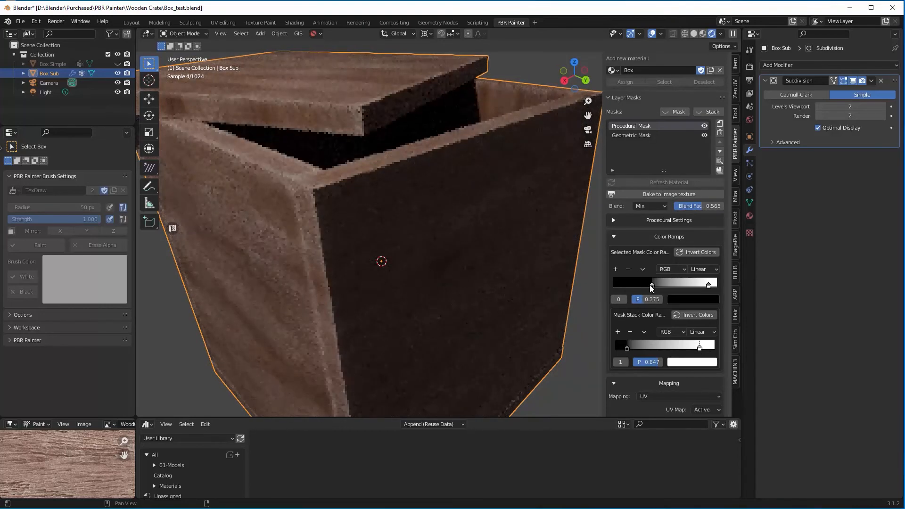
Lower the Procedural Mask ramp's black stop, set its white stop to 0.513 and check the worn patches around the box.
drag(657, 284, 650, 286)
drag(708, 285, 665, 286)
scroll(428, 202, down, 1)
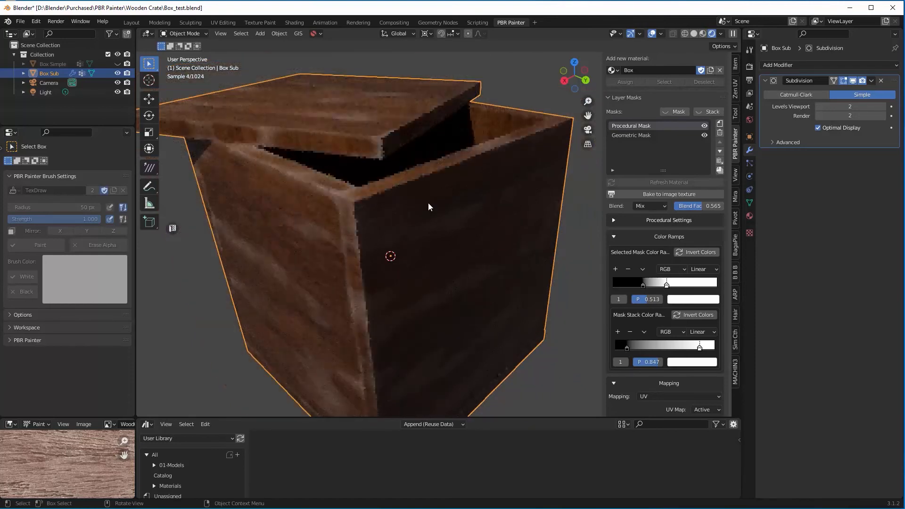
mouse_move(428, 203)
middle_down()
mouse_move(446, 200)
mouse_move(442, 210)
middle_up()
middle_drag(441, 179, 458, 205)
scroll(454, 199, up, 2)
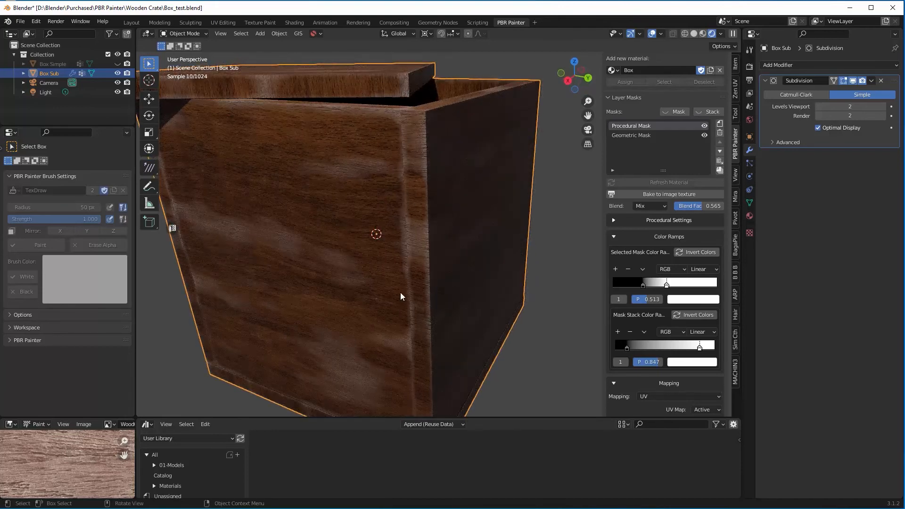
middle_drag(398, 140, 374, 169)
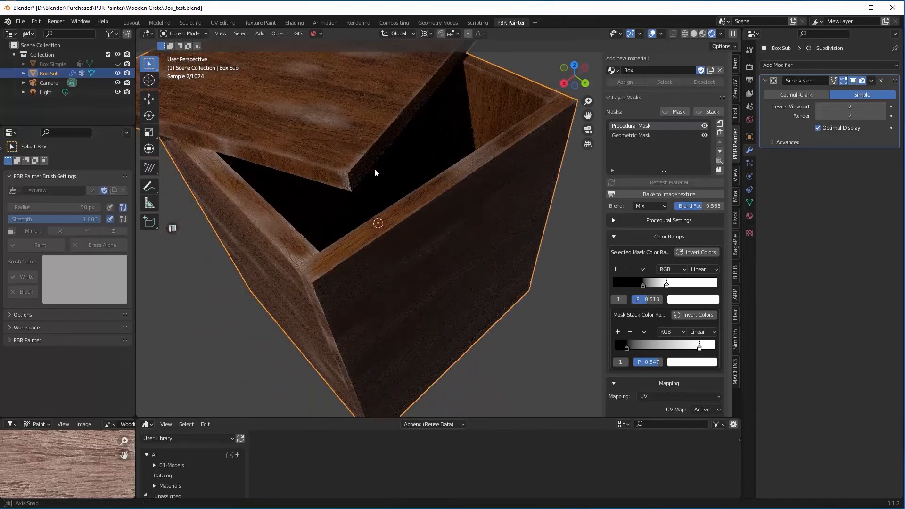
middle_drag(361, 214, 383, 202)
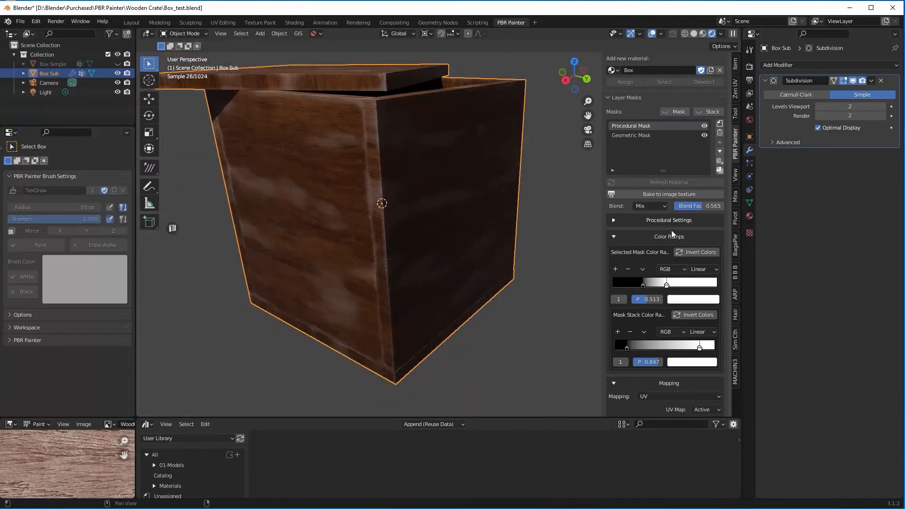
Try the Curvature (with bevel) type on the Geometric Mask and switch it back to Curvature (simple).
click(636, 135)
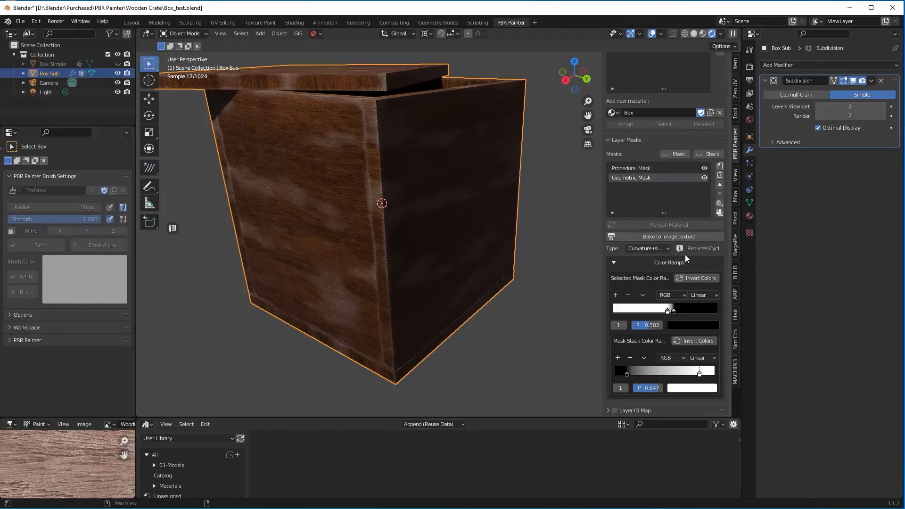
click(660, 250)
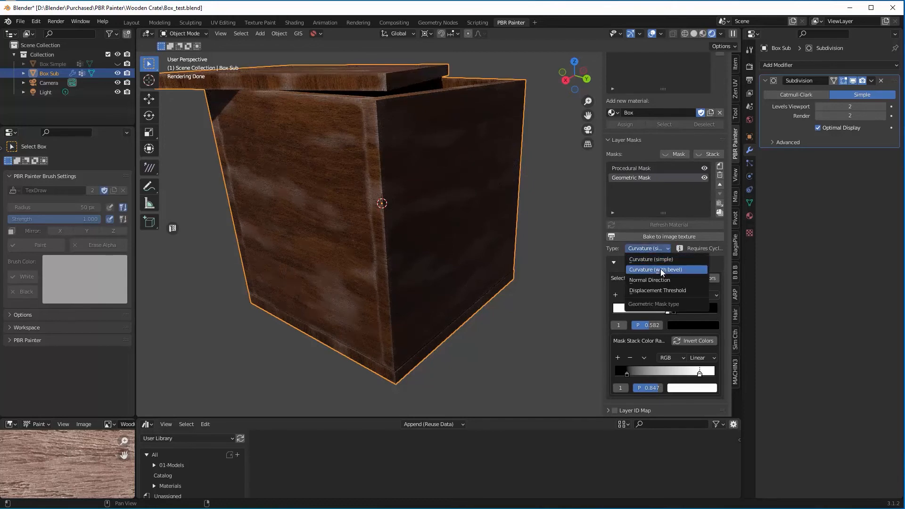
click(660, 268)
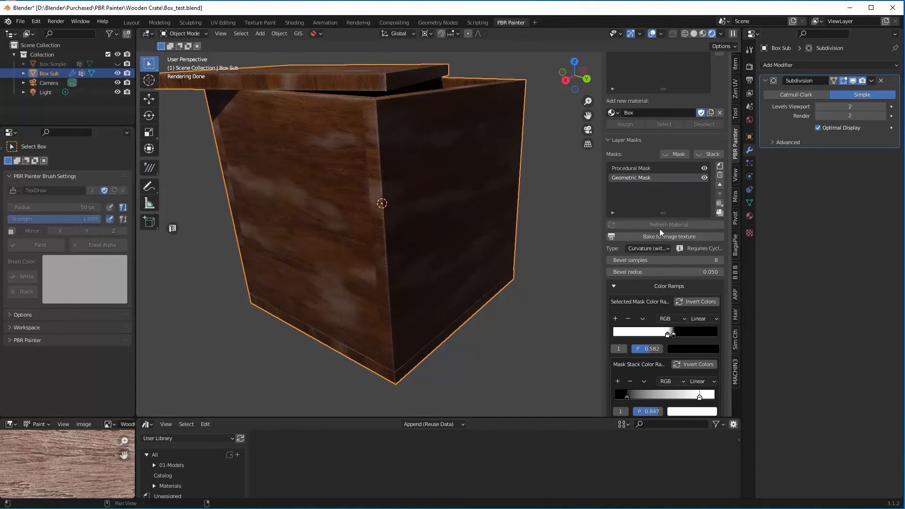
click(654, 249)
click(656, 261)
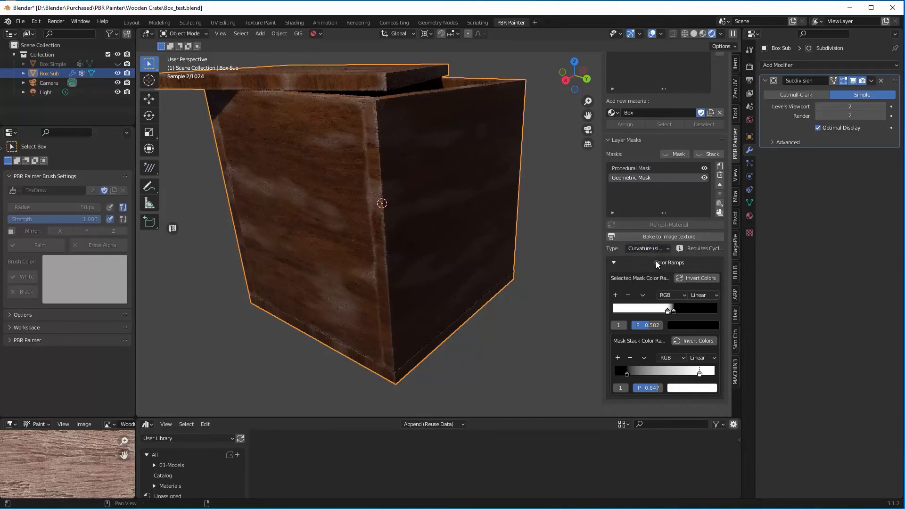
Bake the Box material in PBR Painter at 4K resolution, saving the textures externally as PNG files.
middle_drag(346, 125, 383, 170)
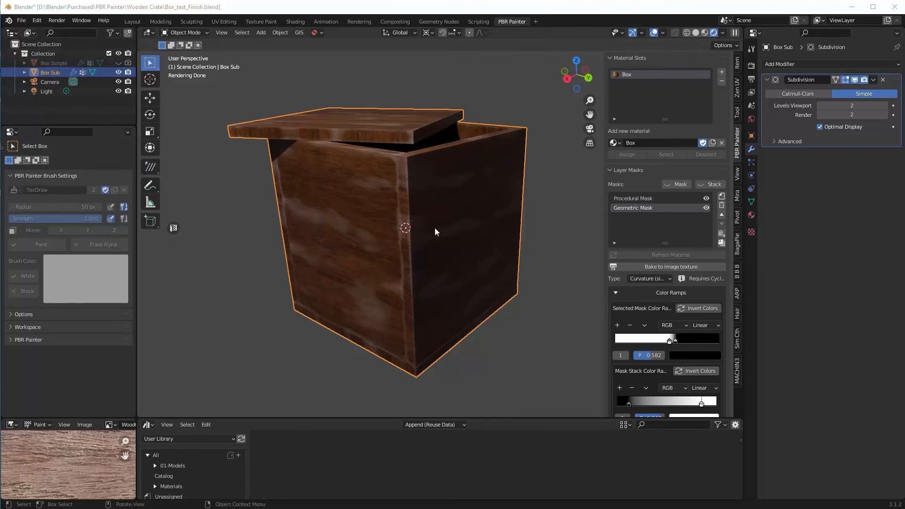
click(751, 49)
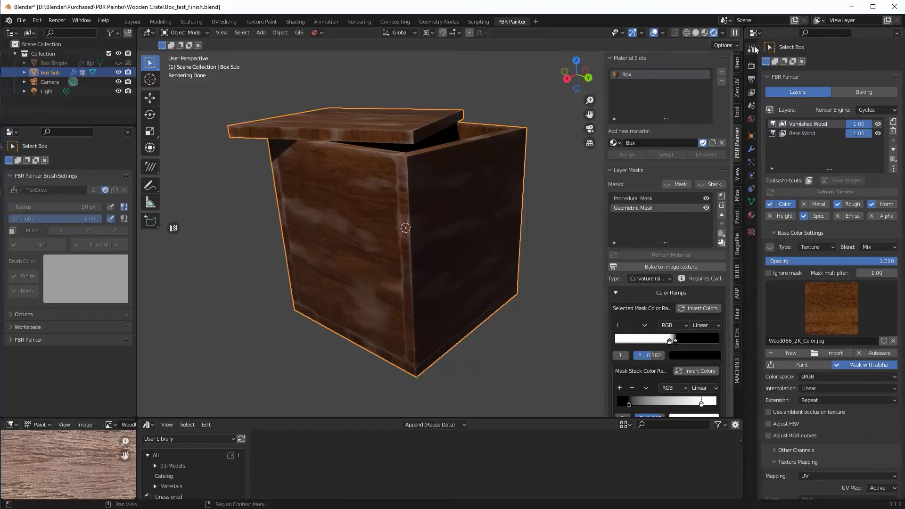
click(863, 91)
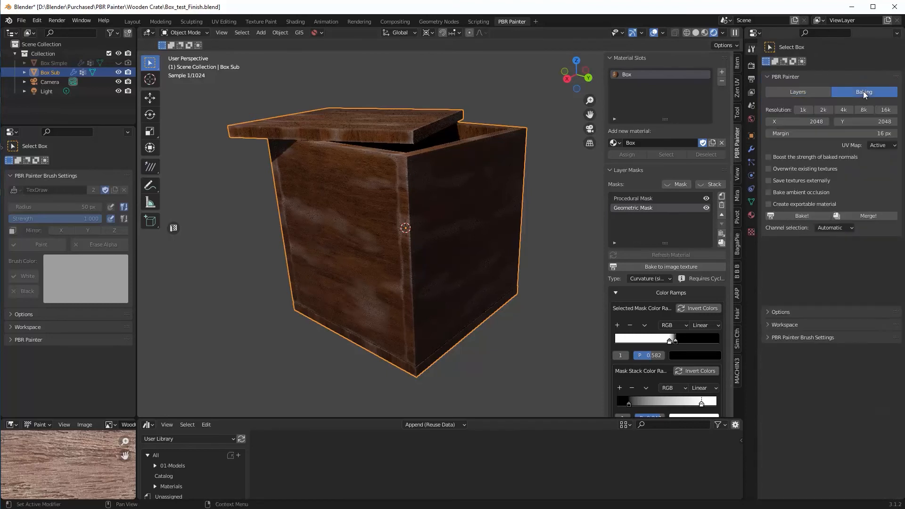
click(842, 109)
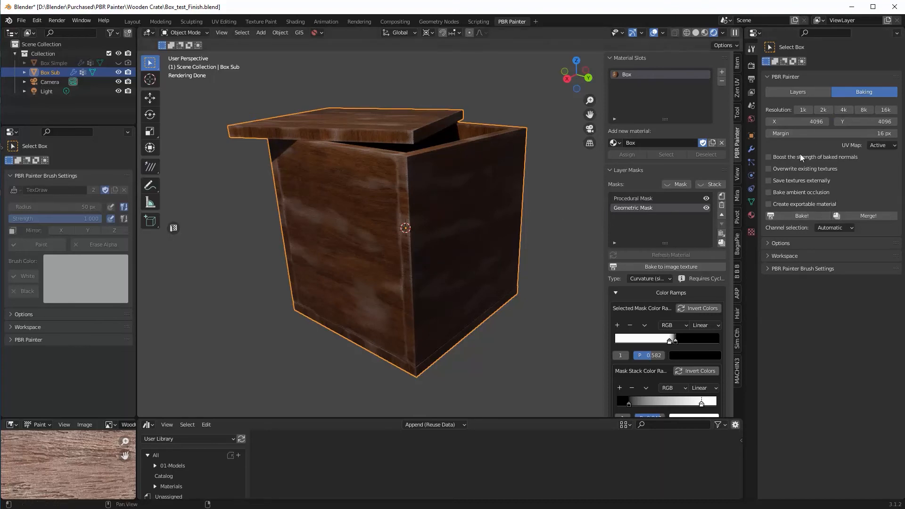
click(768, 181)
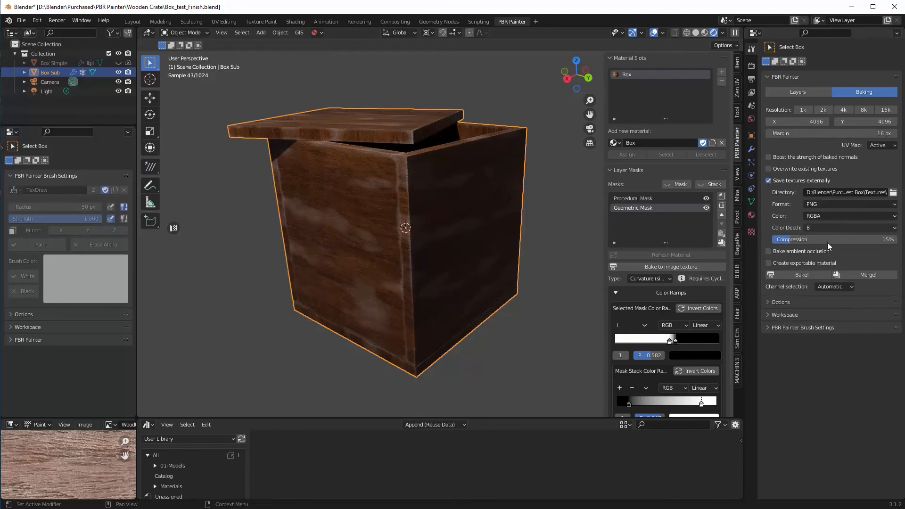
click(798, 275)
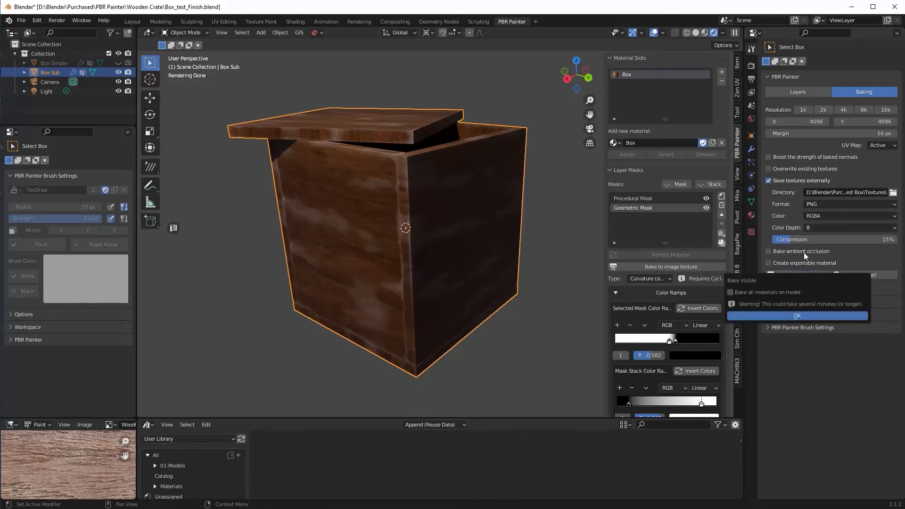
click(795, 316)
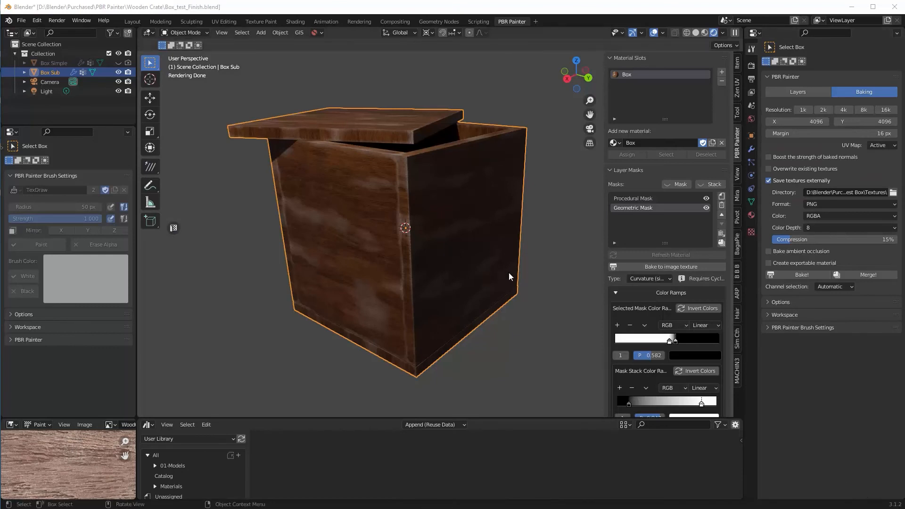
In the Shading workspace, hide Box Sub, show Box Simple and select its Principled BSDF node in an enlarged node editor.
click(295, 22)
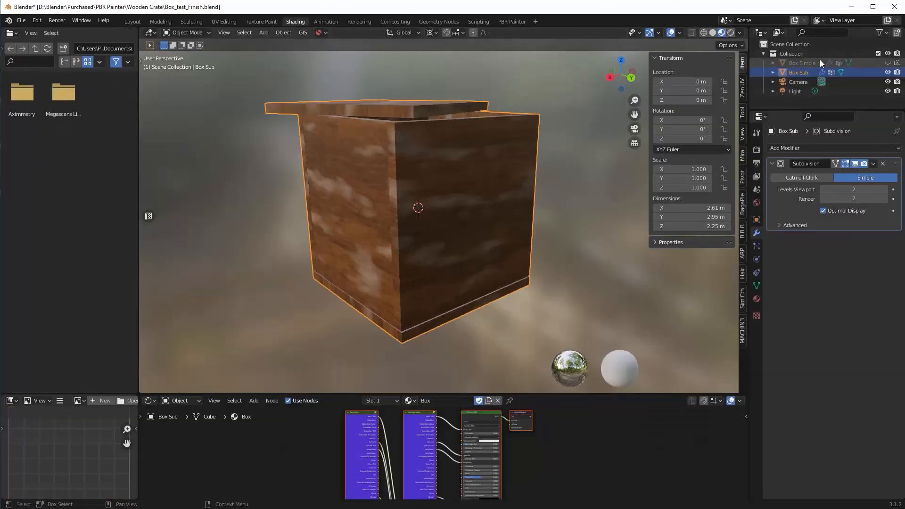
click(888, 72)
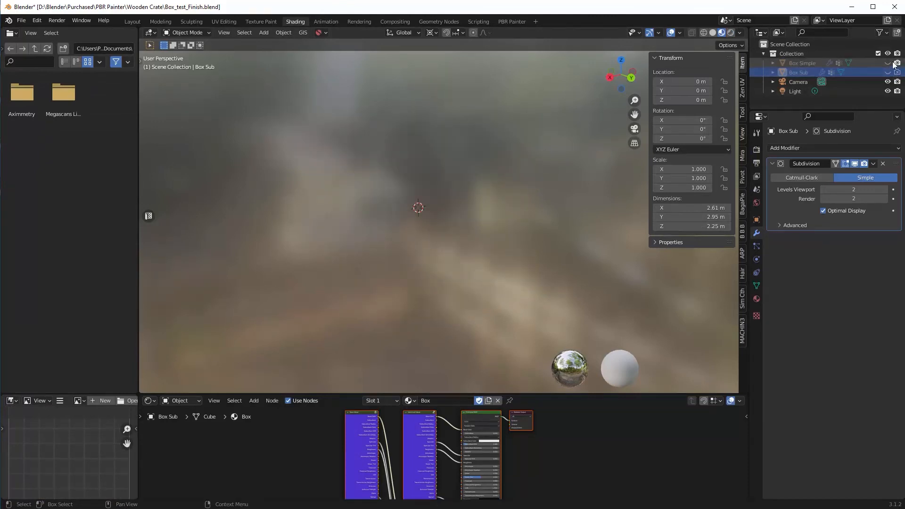
click(887, 63)
click(817, 63)
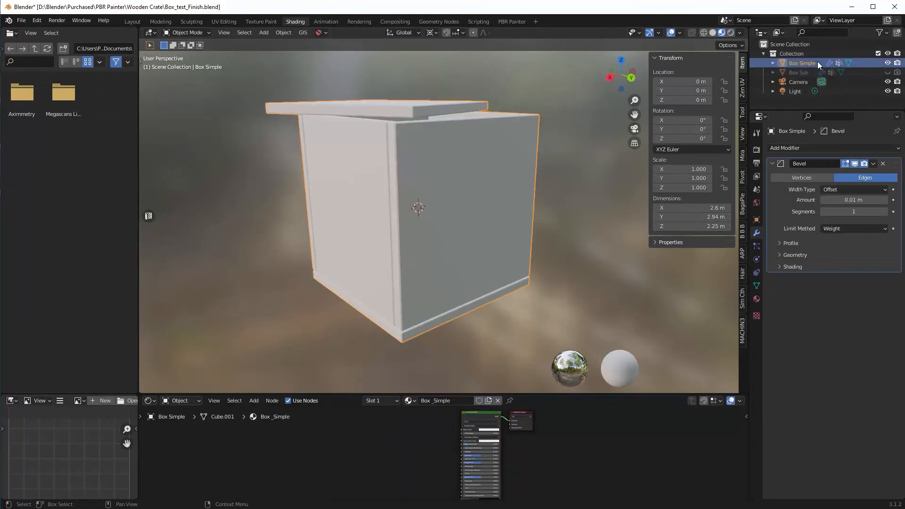
click(484, 415)
drag(444, 394, 443, 361)
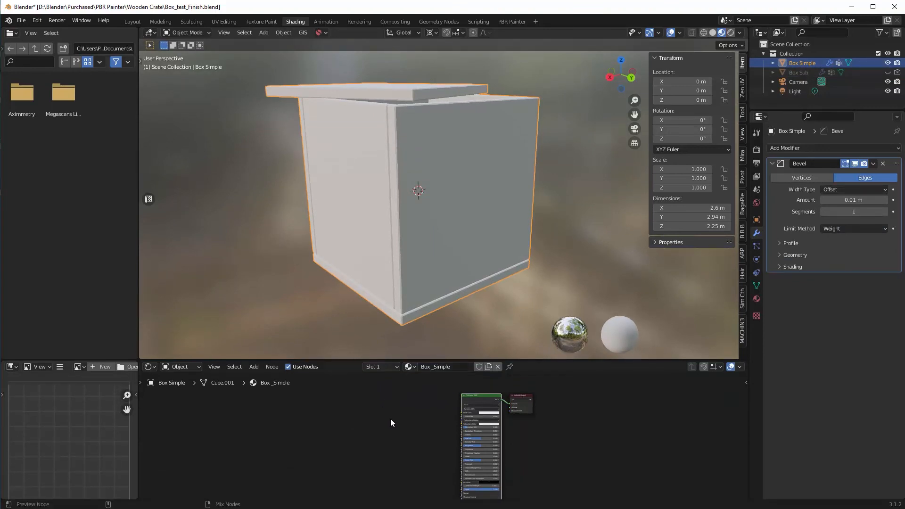
Start a Principled Texture Setup on the shader node and browse to D:\Blender\Purchased\PBR Painter\Test Box\Textures.
key(ctrl+shift+t)
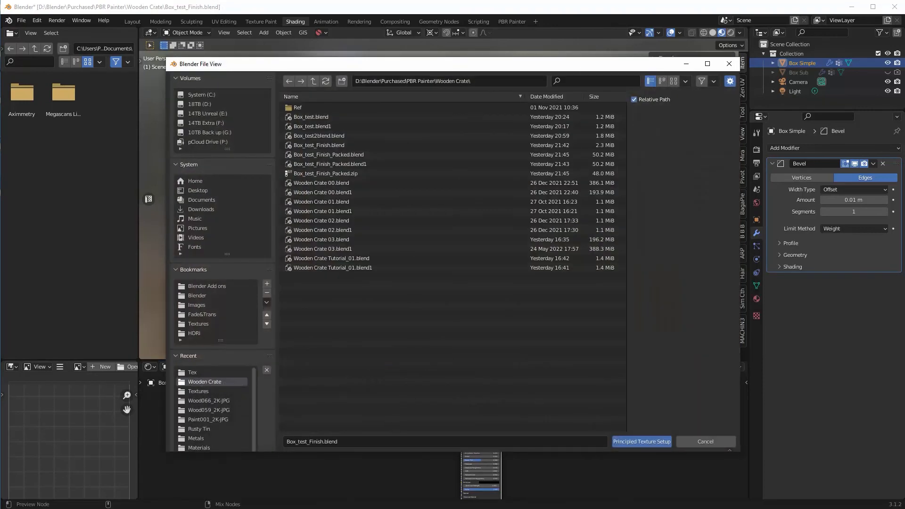
click(491, 81)
text(D:\Blender\Purchased\PBR Painter\Test Box\Tex\)
key(Return)
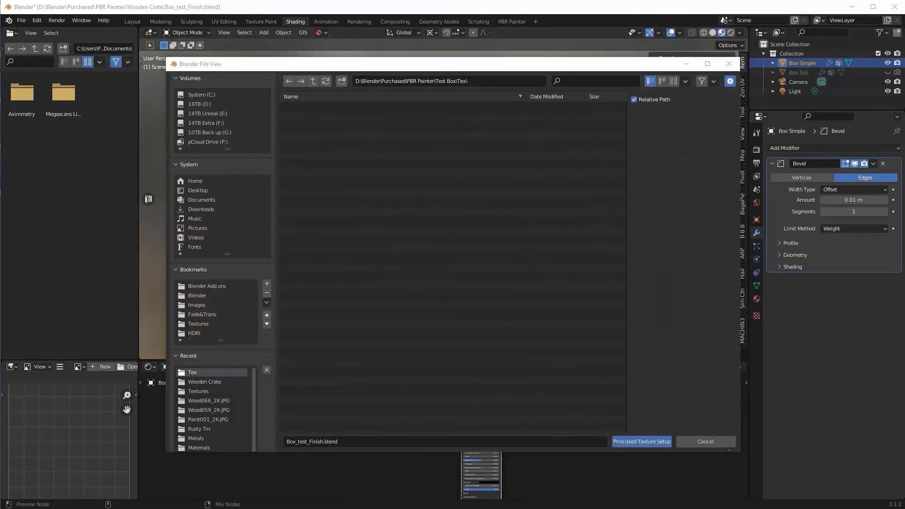
click(496, 82)
text(D:\Blender\Purchased\PBR Painter\Test Box\Textures)
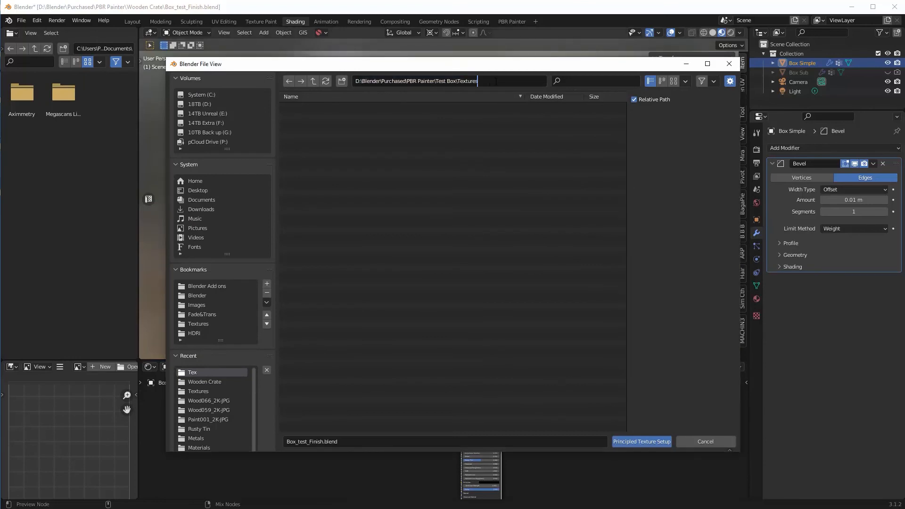
key(Return)
Load the Box Sub 4K Base Color, Normal, Roughness and Specular textures into the Box Simple material.
click(352, 117)
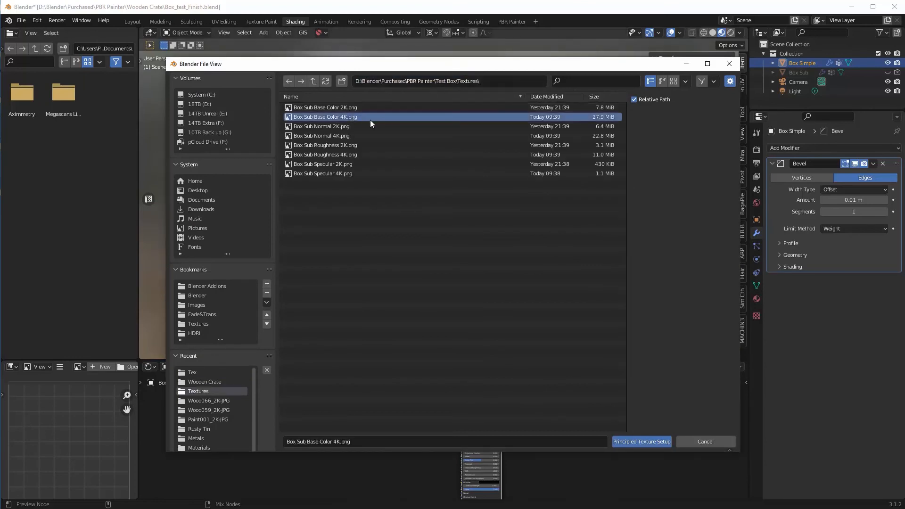
ctrl+click(344, 135)
ctrl+click(353, 155)
ctrl+click(351, 174)
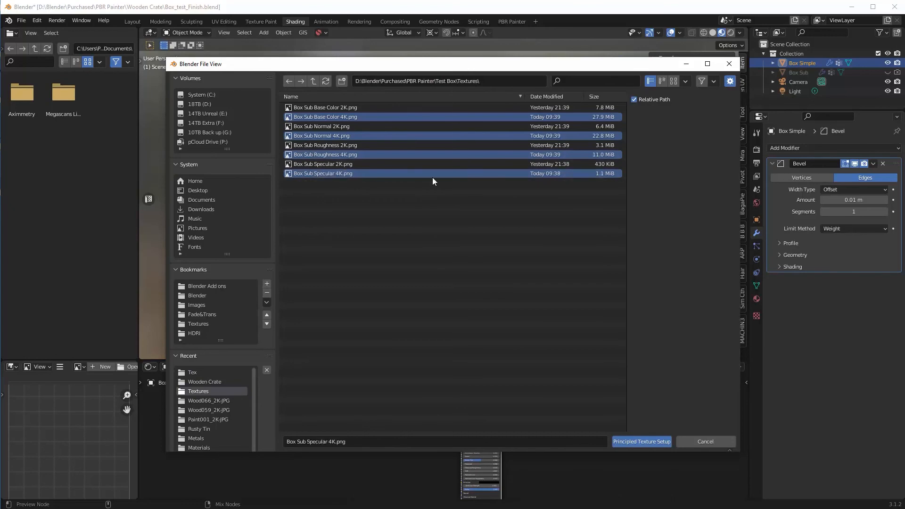
click(642, 441)
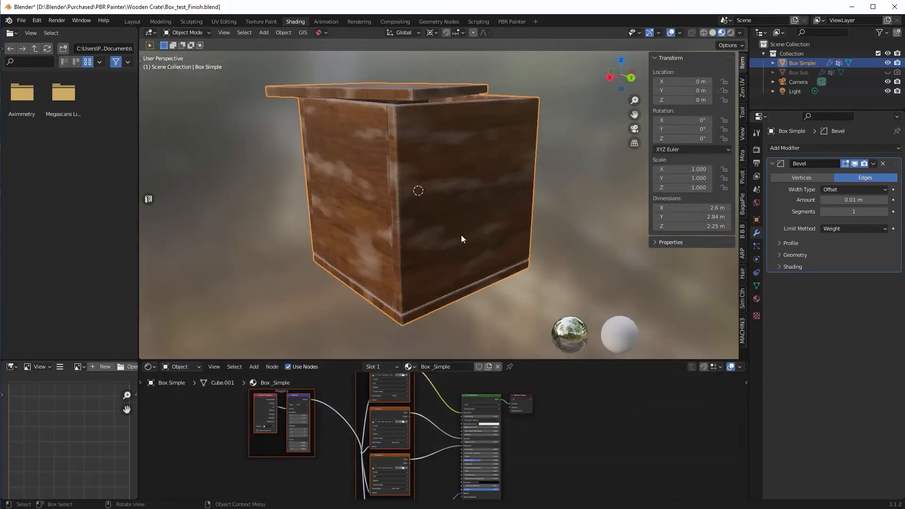
Inspect the baked textures at the Box Simple corner and compare its edges with the Bevel modifier off and on.
middle_drag(464, 200, 503, 206)
scroll(464, 215, up, 2)
scroll(485, 227, up, 2)
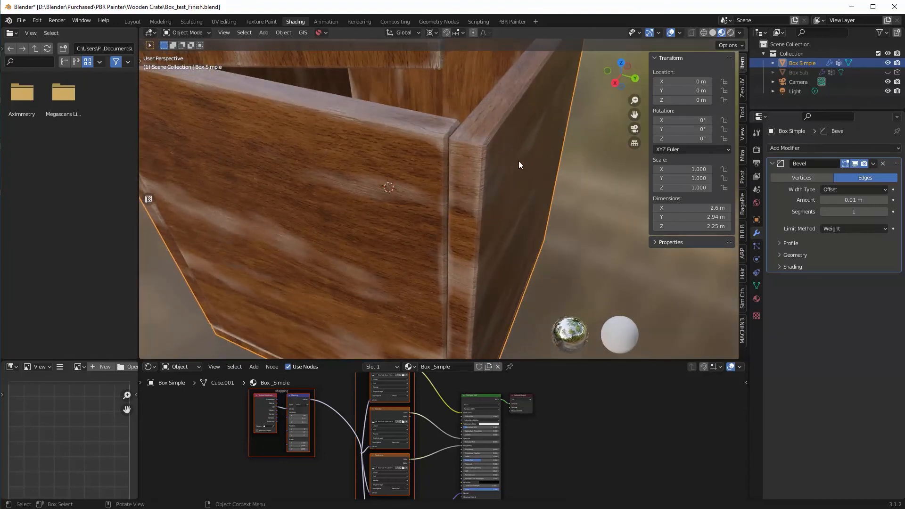
scroll(518, 160, down, 5)
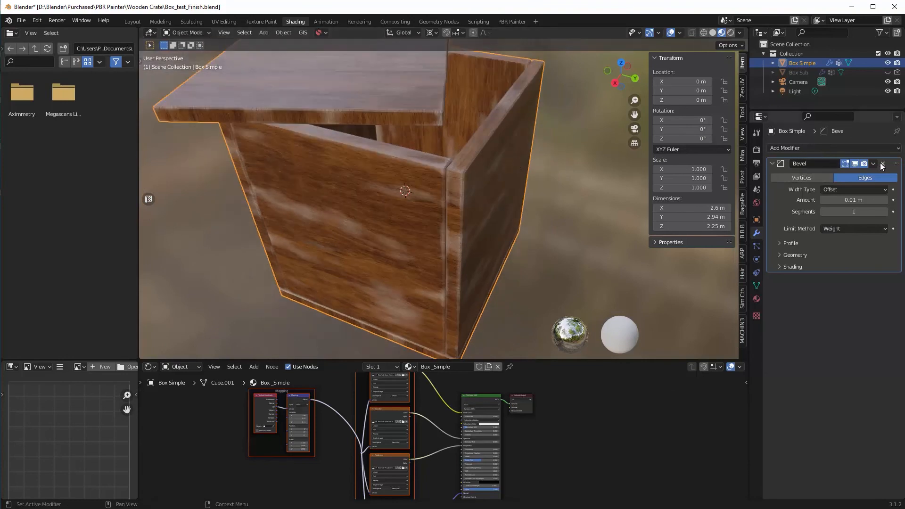
click(854, 163)
scroll(485, 165, up, 5)
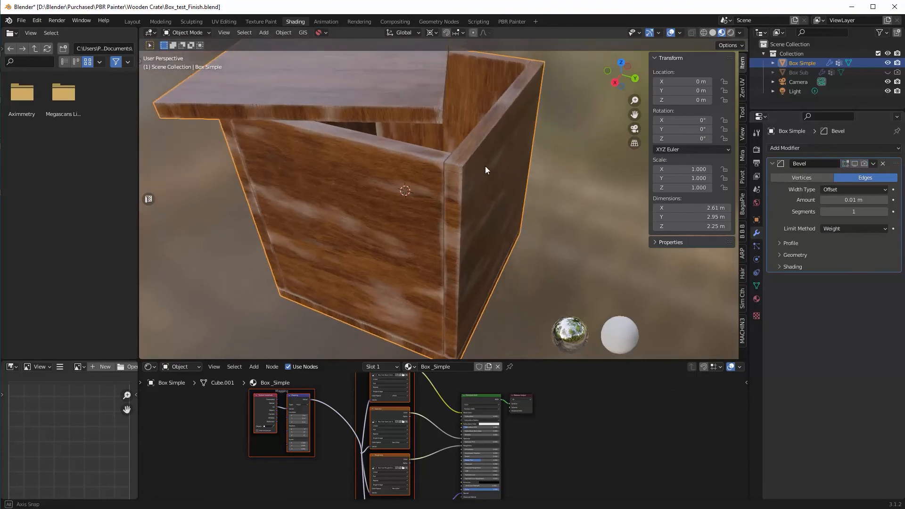
middle_drag(505, 186, 493, 219)
click(854, 163)
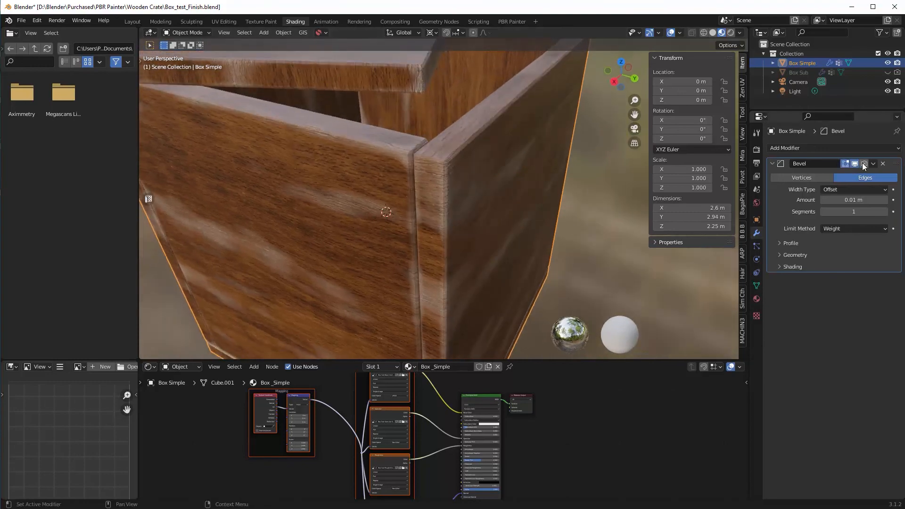
Preview the whole box in rendered shading with Cycles and return to material preview.
scroll(544, 166, down, 5)
middle_drag(544, 166, 482, 182)
scroll(518, 165, down, 3)
click(730, 32)
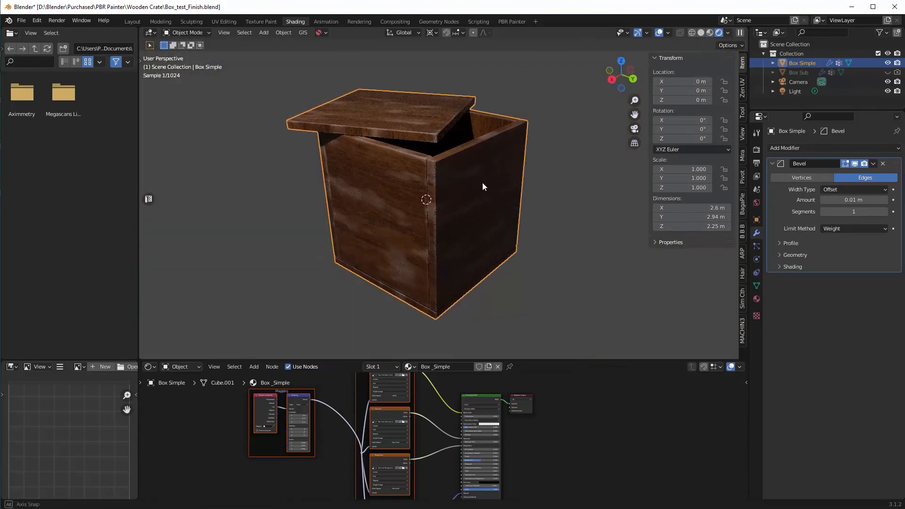
click(711, 33)
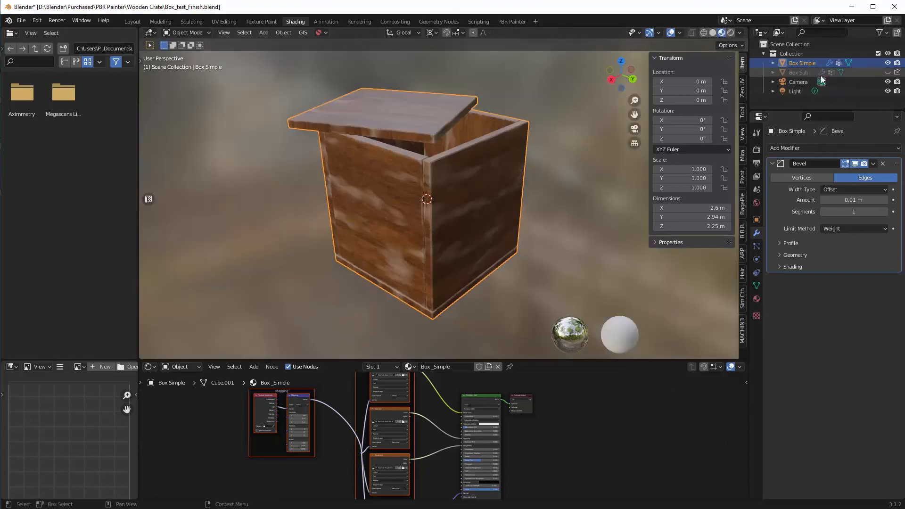
Change the render engine to Eevee and view the box in rendered shading.
click(756, 161)
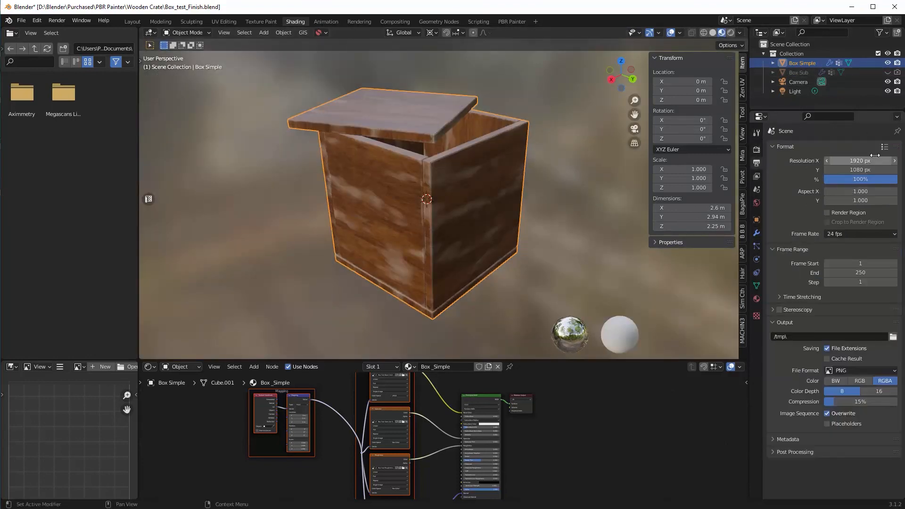
click(757, 149)
click(840, 149)
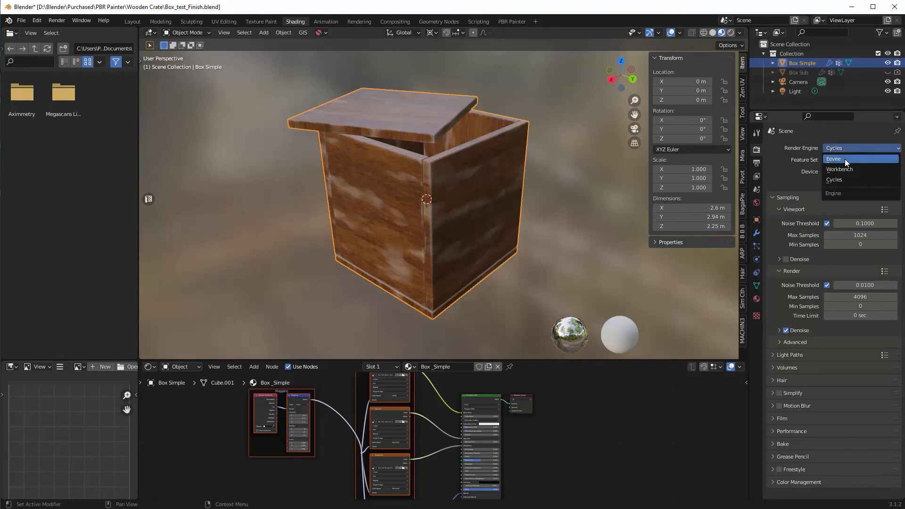
click(845, 159)
click(730, 33)
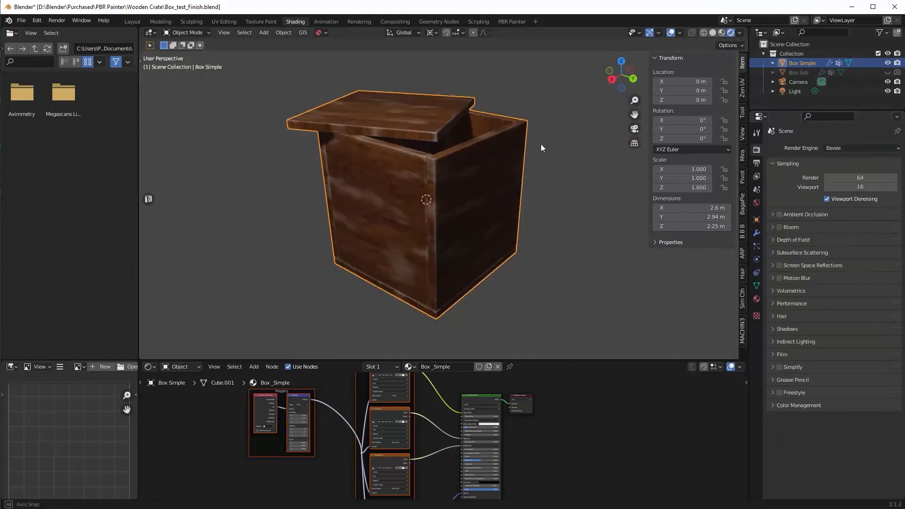
scroll(541, 148, up, 4)
middle_drag(520, 187, 506, 206)
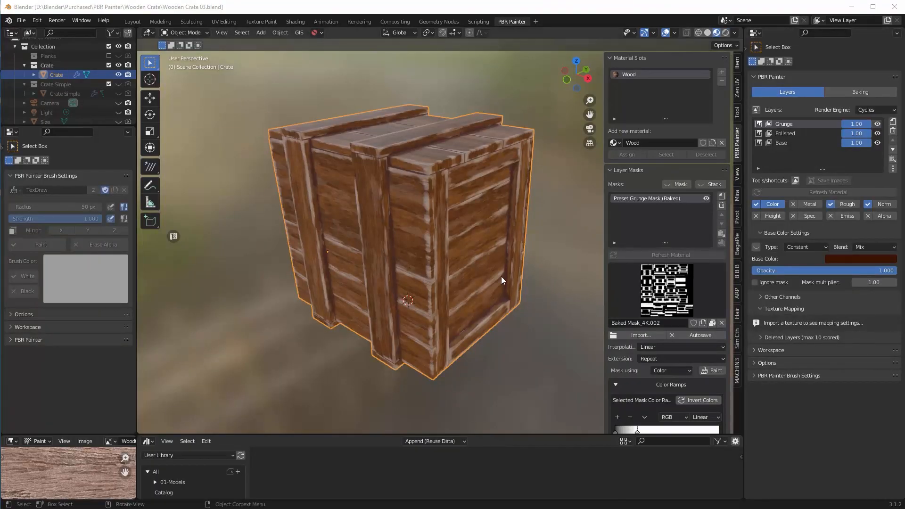
Examine the plank crate in Wooden Crate 03.blend for worn edges and grunge, close up and from different angles.
middle_drag(501, 276, 479, 271)
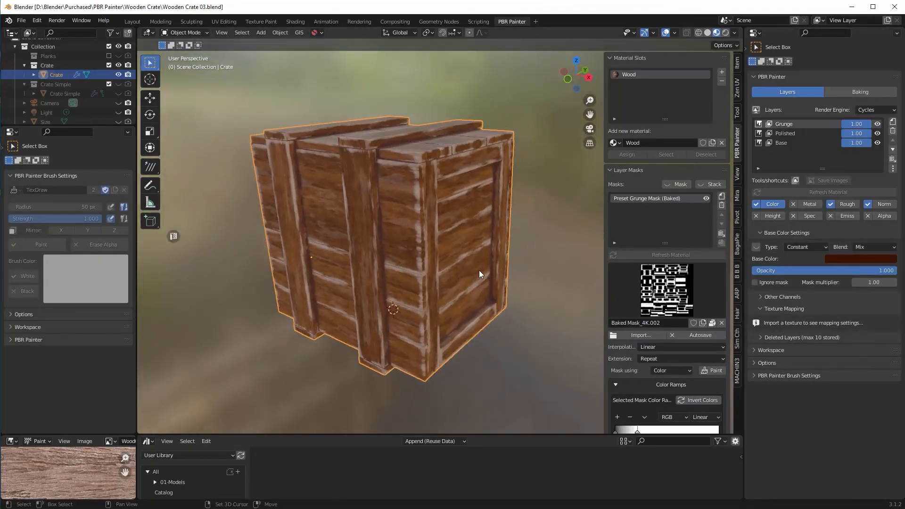
scroll(478, 270, up, 8)
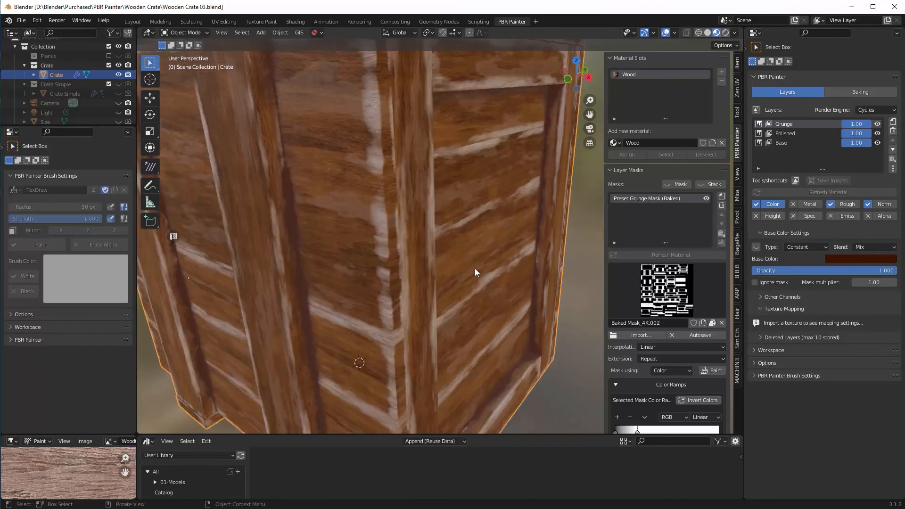
scroll(475, 268, down, 8)
middle_drag(480, 265, 403, 234)
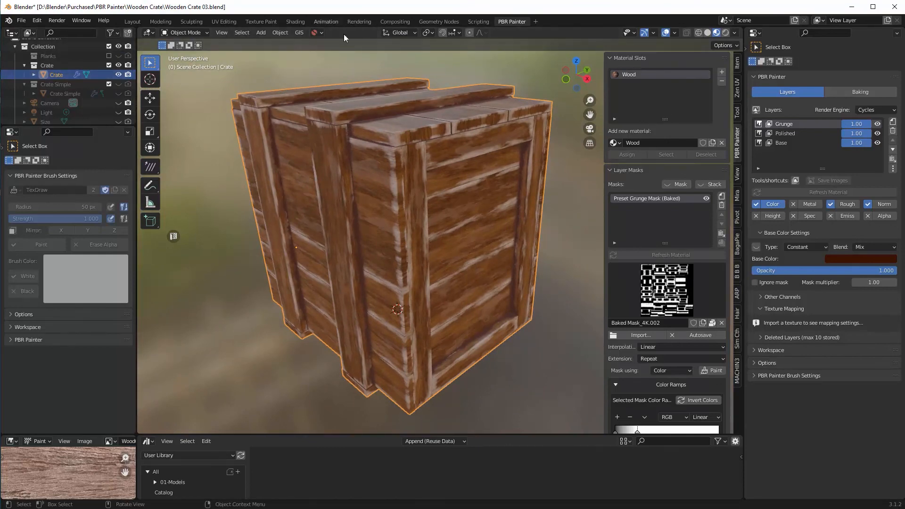
scroll(380, 146, up, 2)
middle_drag(380, 146, 399, 178)
scroll(375, 150, down, 2)
Check the plank crate's mesh and seams in Edit Mode, then return to Object Mode.
key(Tab)
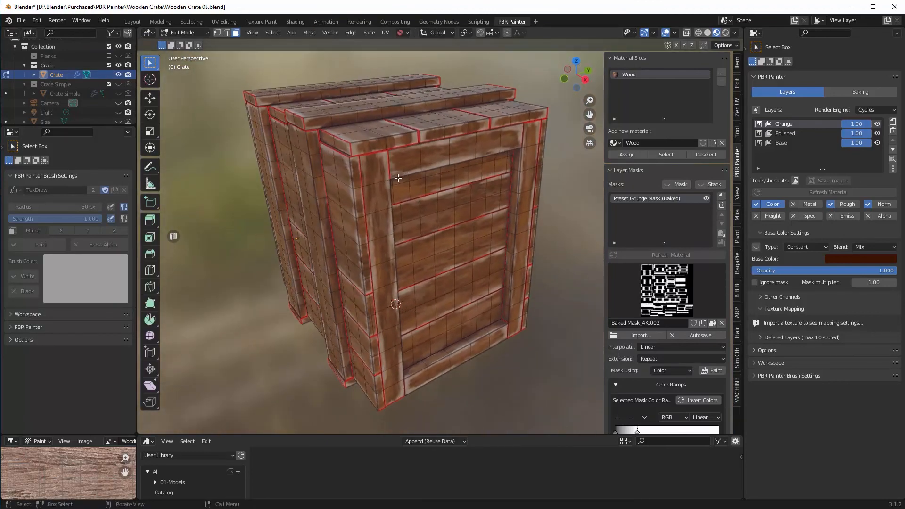
key(Tab)
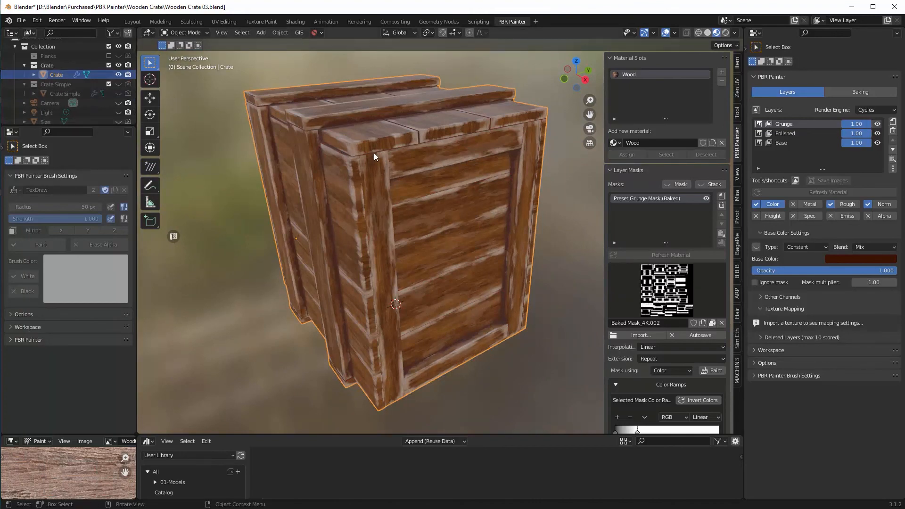
middle_drag(391, 151, 401, 149)
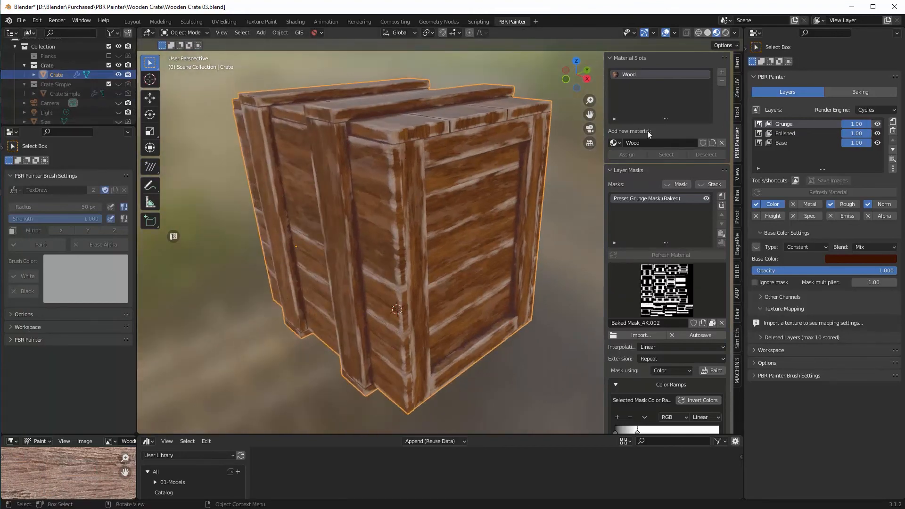
Compare the plank crate with the Grunge layer hidden and shown, and examine the layered result around its sides.
click(877, 124)
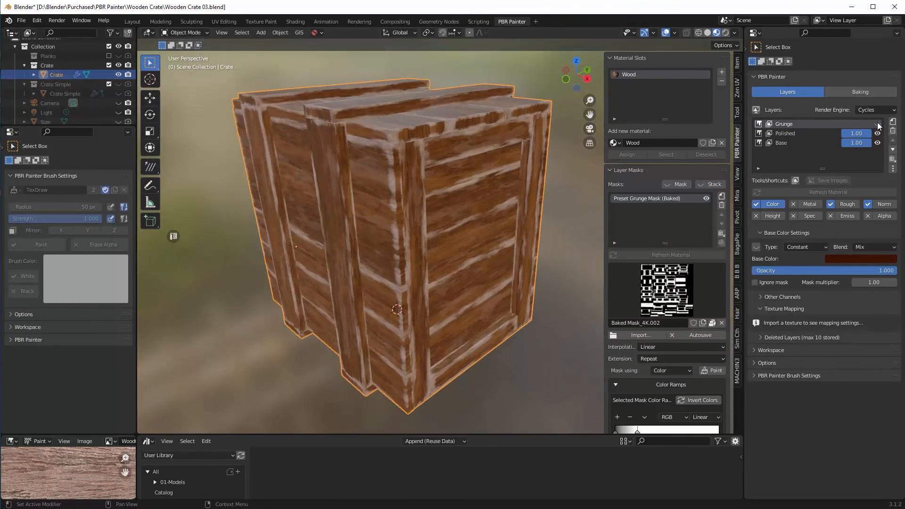
scroll(477, 147, up, 3)
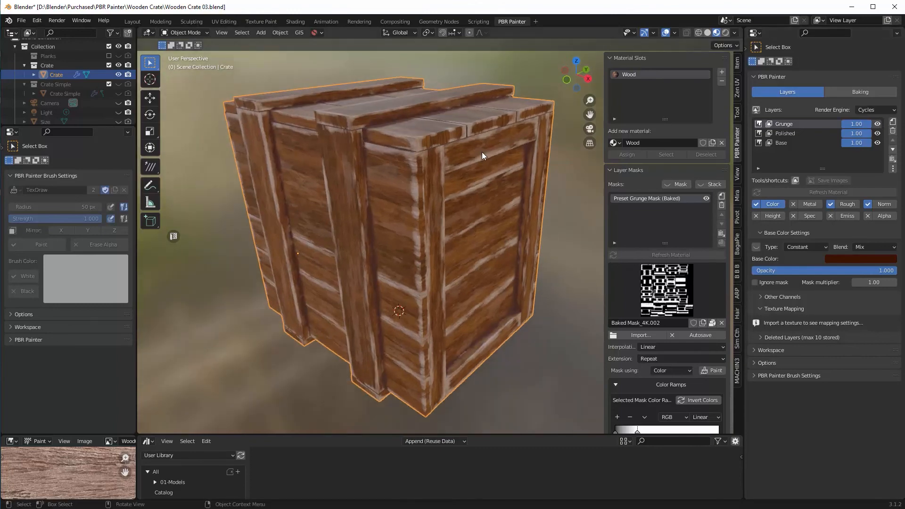
scroll(473, 159, down, 5)
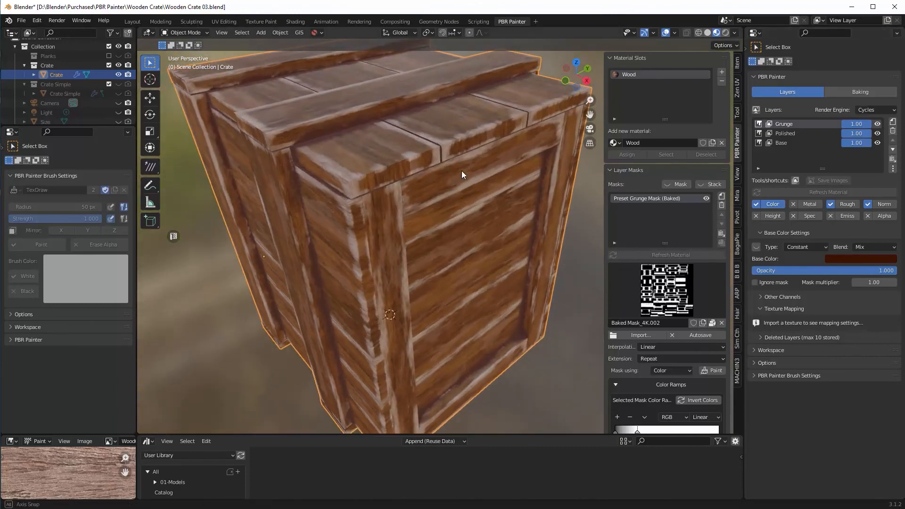
middle_drag(462, 171, 429, 180)
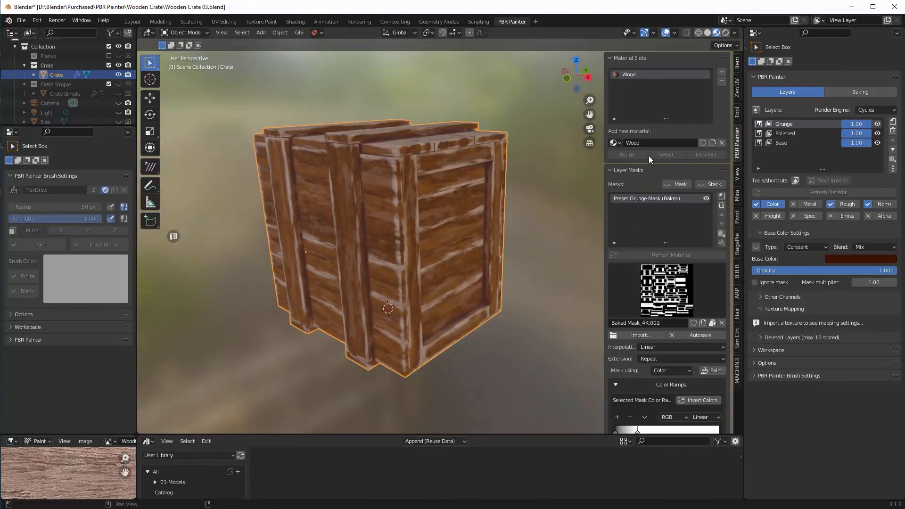
scroll(462, 216, up, 3)
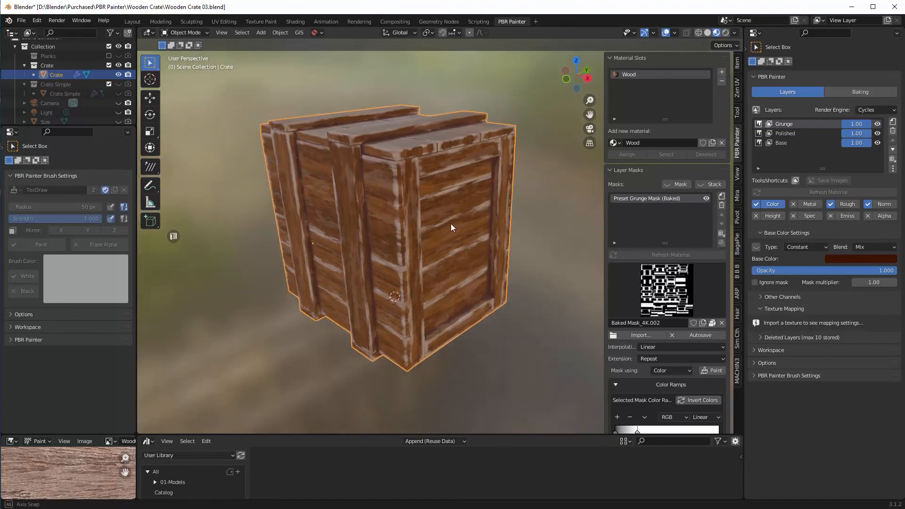
scroll(451, 224, up, 2)
scroll(452, 225, down, 2)
middle_drag(451, 227, 448, 228)
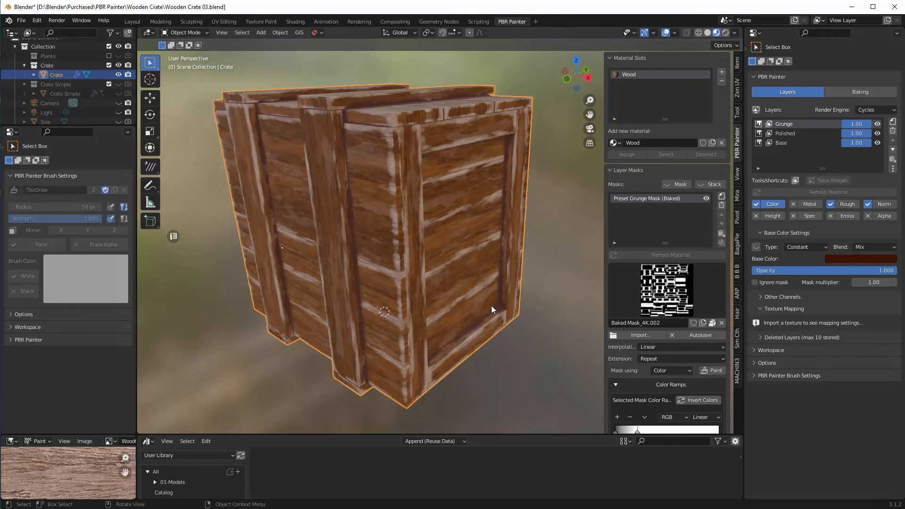
scroll(485, 299, down, 1)
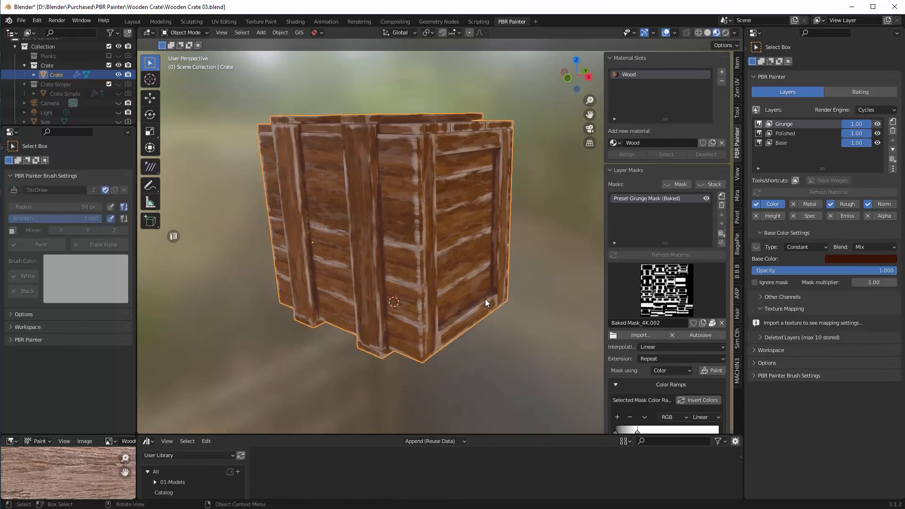